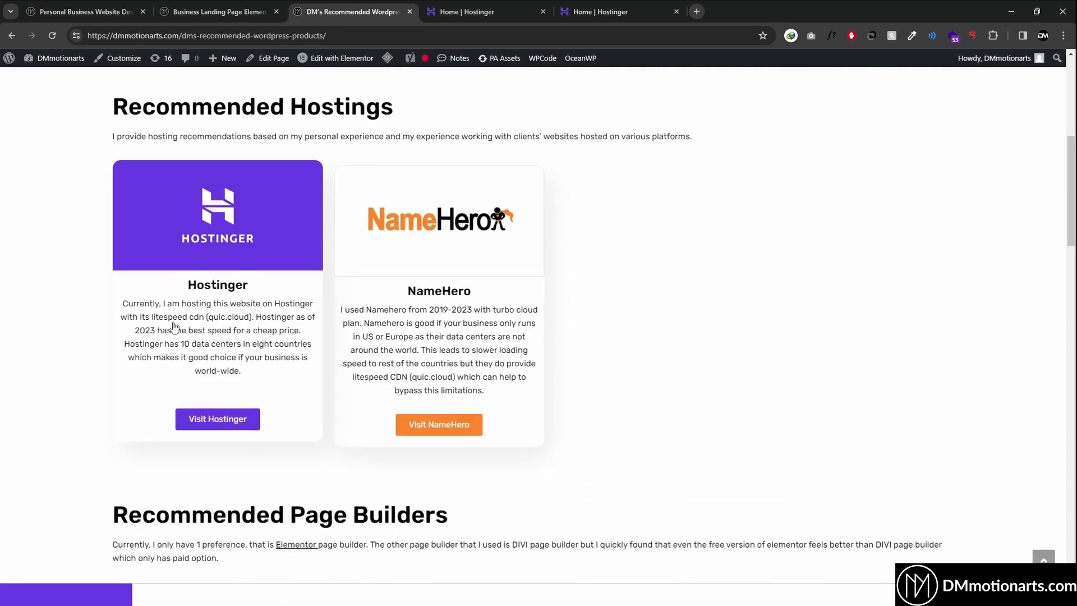
# Look over the recommended hosting and page builder cards, then open the Hostinger offer
pyautogui.scroll(-5, 80, 337)
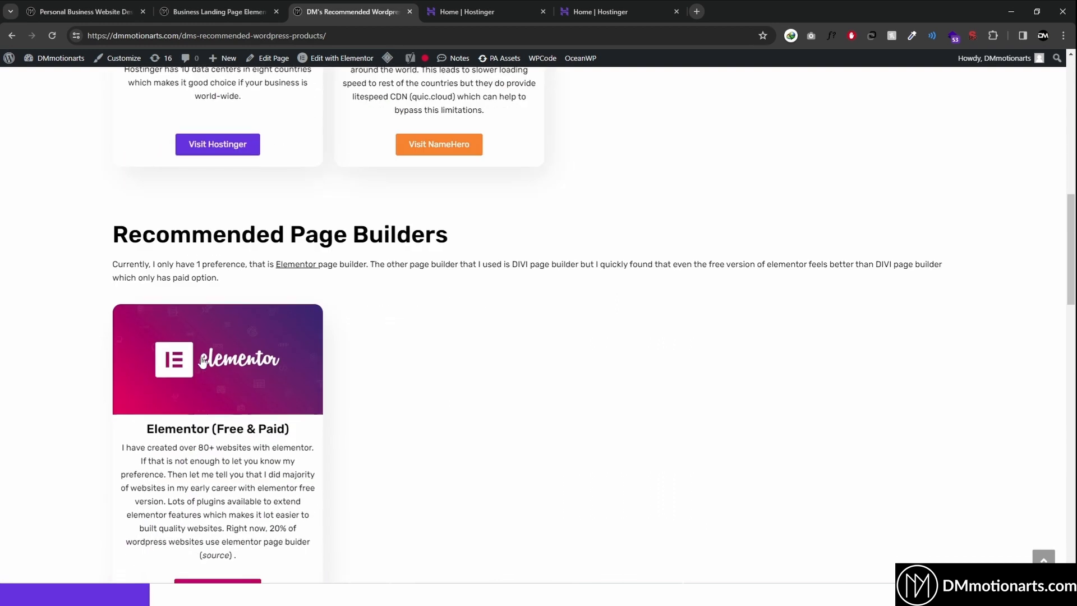
pyautogui.scroll(5, 79, 337)
pyautogui.scroll(-5, 35, 351)
pyautogui.scroll(-2, 35, 352)
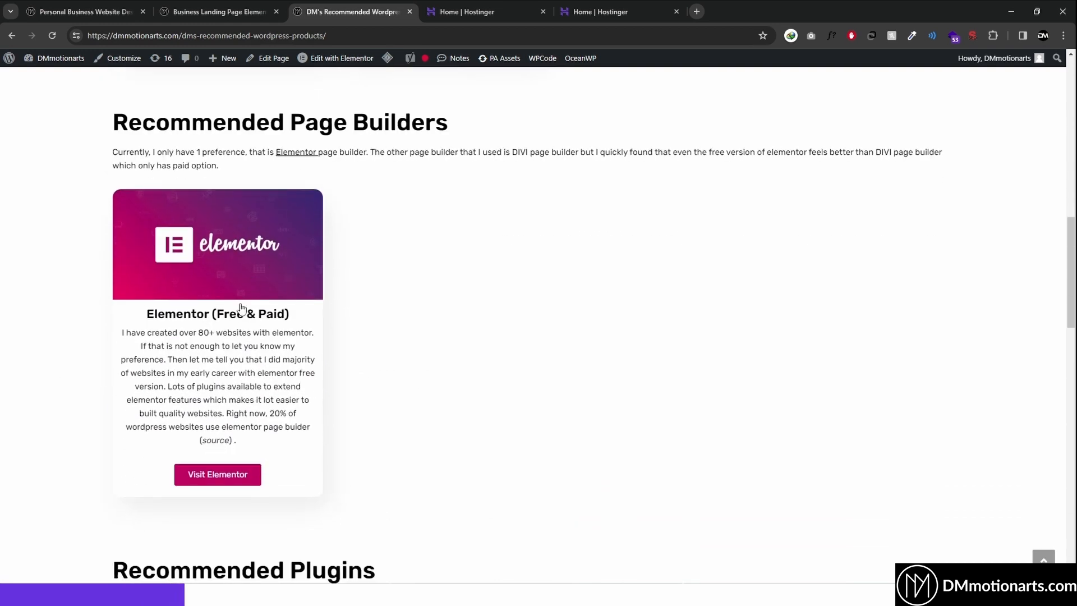
pyautogui.scroll(8, 29, 354)
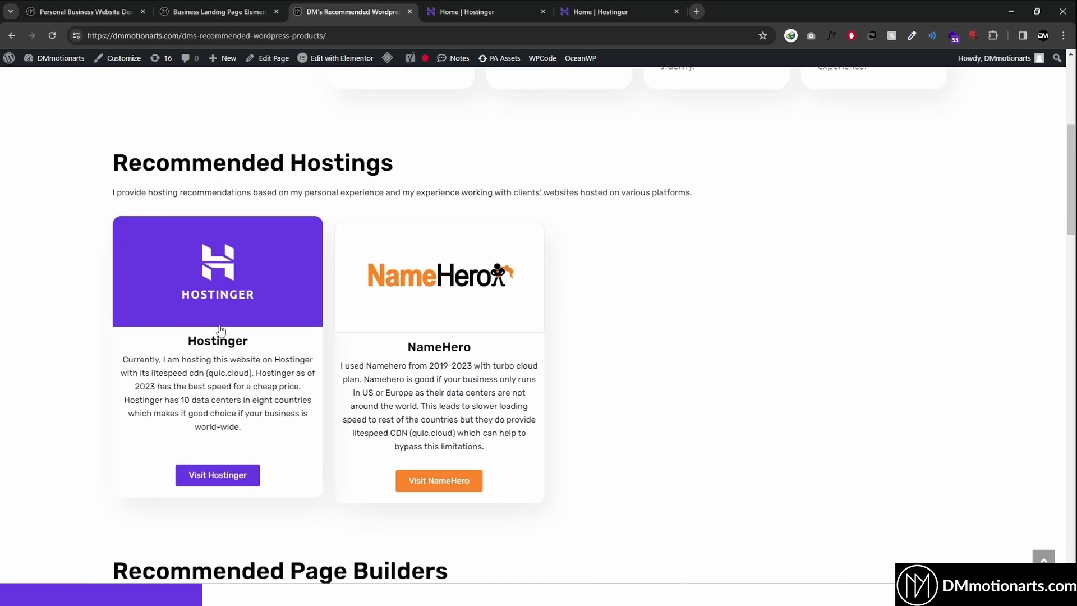
pyautogui.click(221, 330)
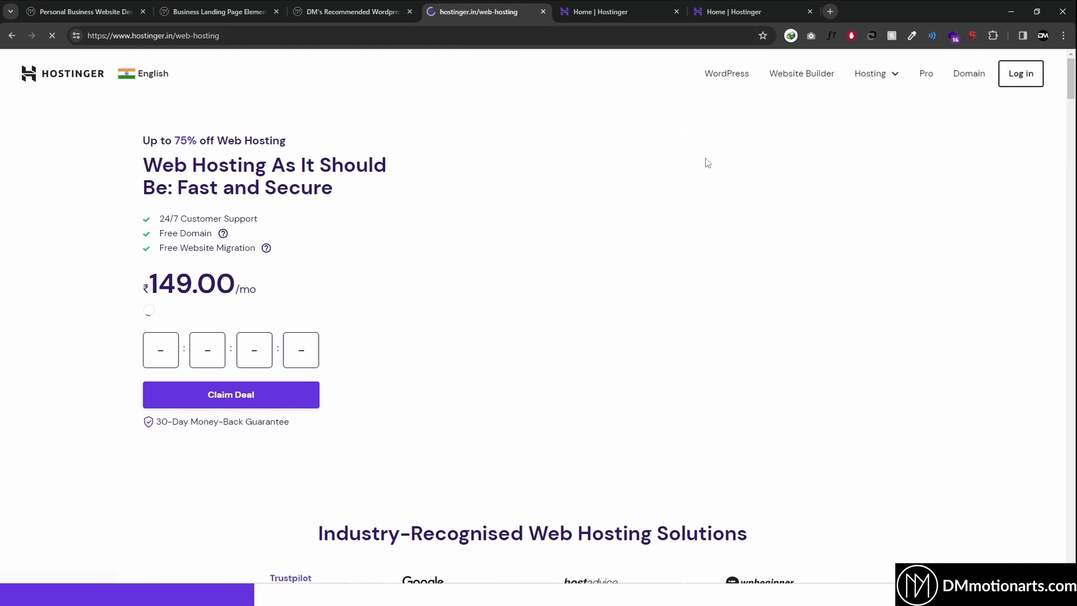
# Add the Business package from the web hosting plans to the cart
pyautogui.scroll(-10, 393, 331)
pyautogui.scroll(-1, 241, 349)
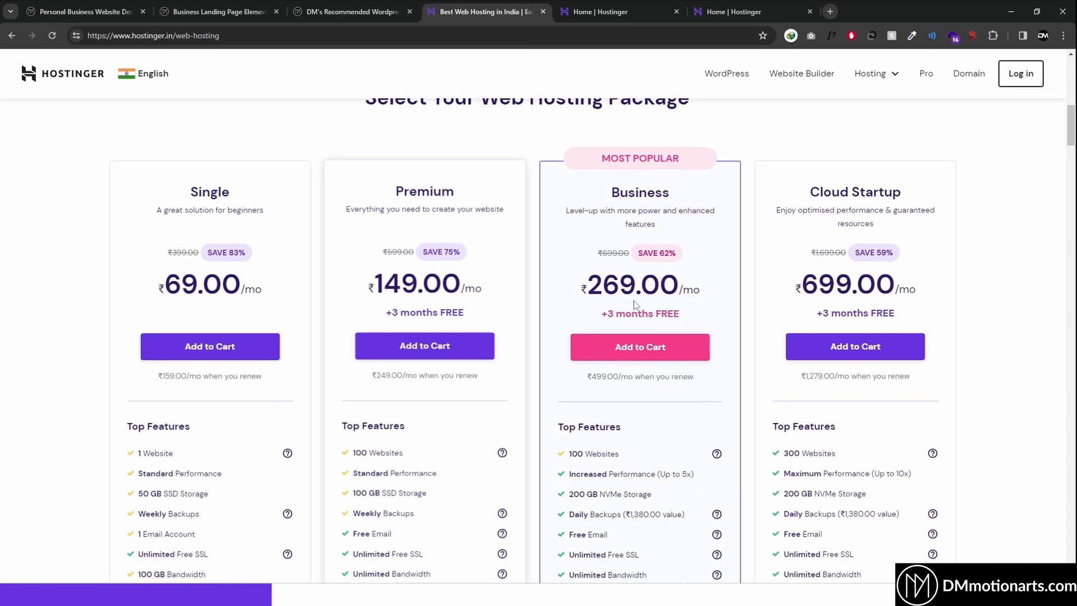
pyautogui.click(640, 337)
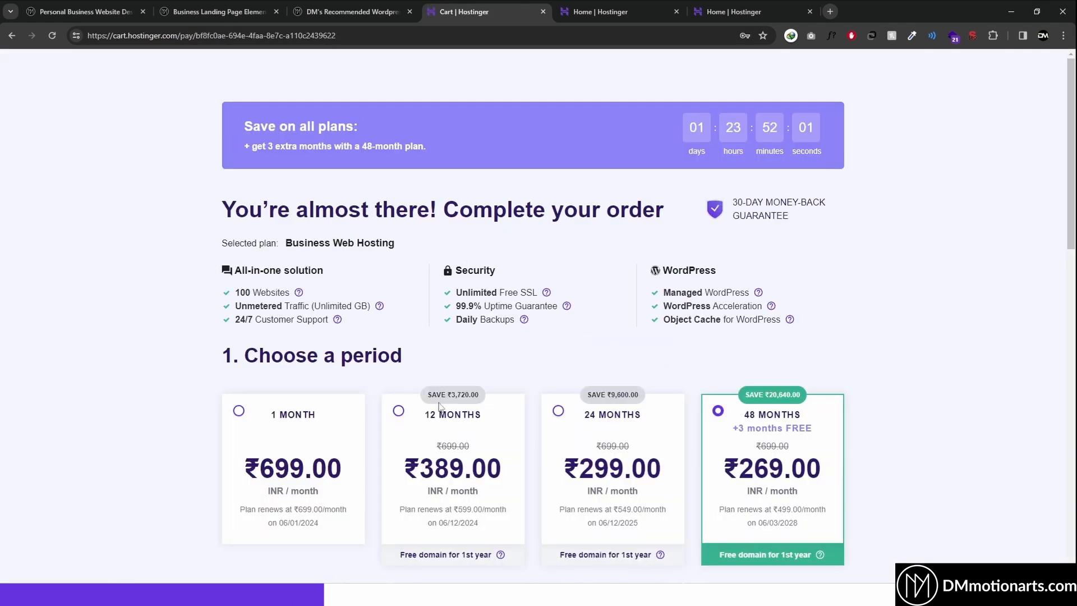
# Compare the 12- and 24-month billing periods, select the 48-month period and review the payment section
pyautogui.click(466, 436)
pyautogui.click(645, 433)
pyautogui.click(766, 440)
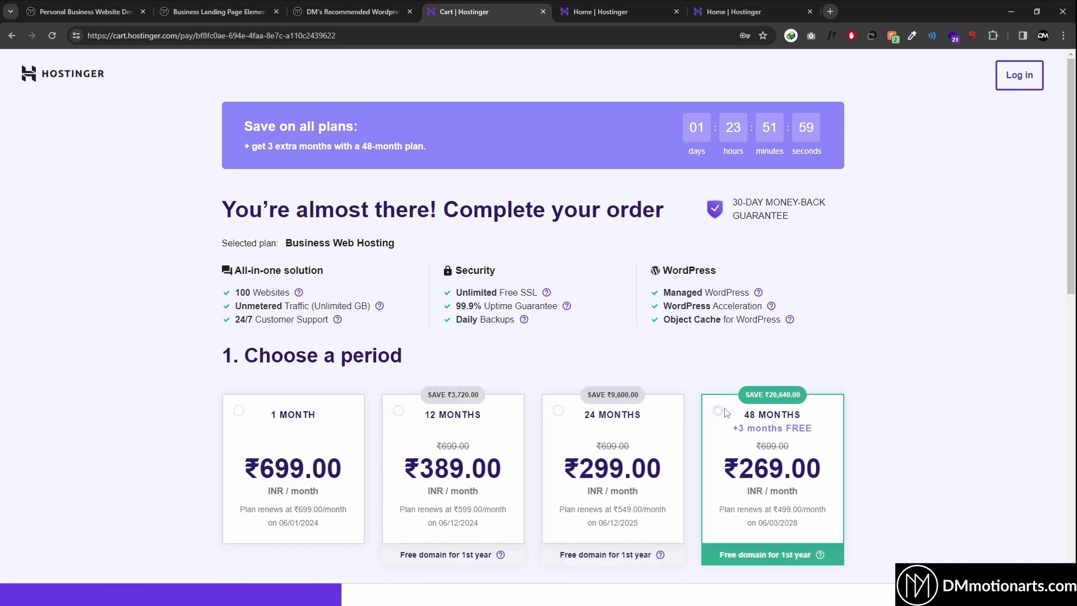
pyautogui.scroll(-4, 618, 382)
pyautogui.scroll(-6, 504, 320)
pyautogui.scroll(-3, 503, 315)
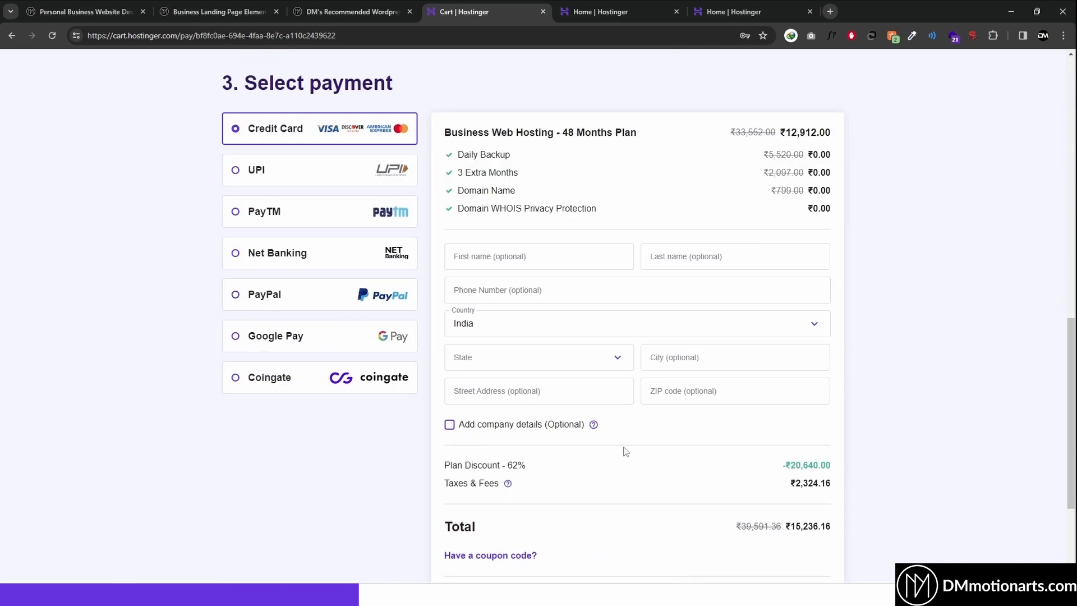
pyautogui.scroll(-3, 622, 449)
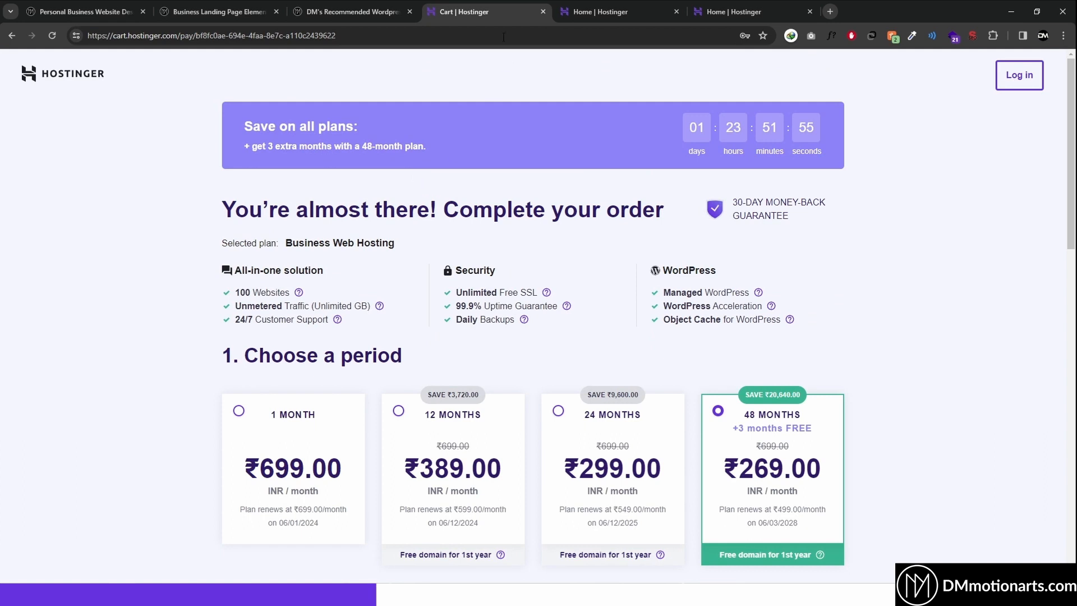
# Go to hpanel.hostinger.com and open the account's hosting plans
pyautogui.click(503, 36)
pyautogui.write('hp')
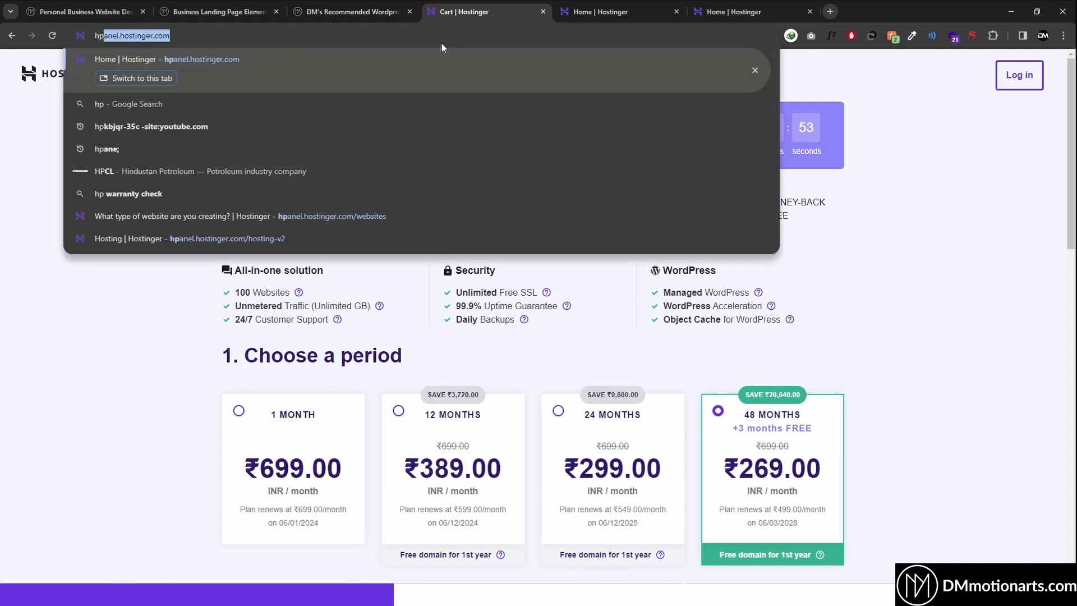
pyautogui.press('Return')
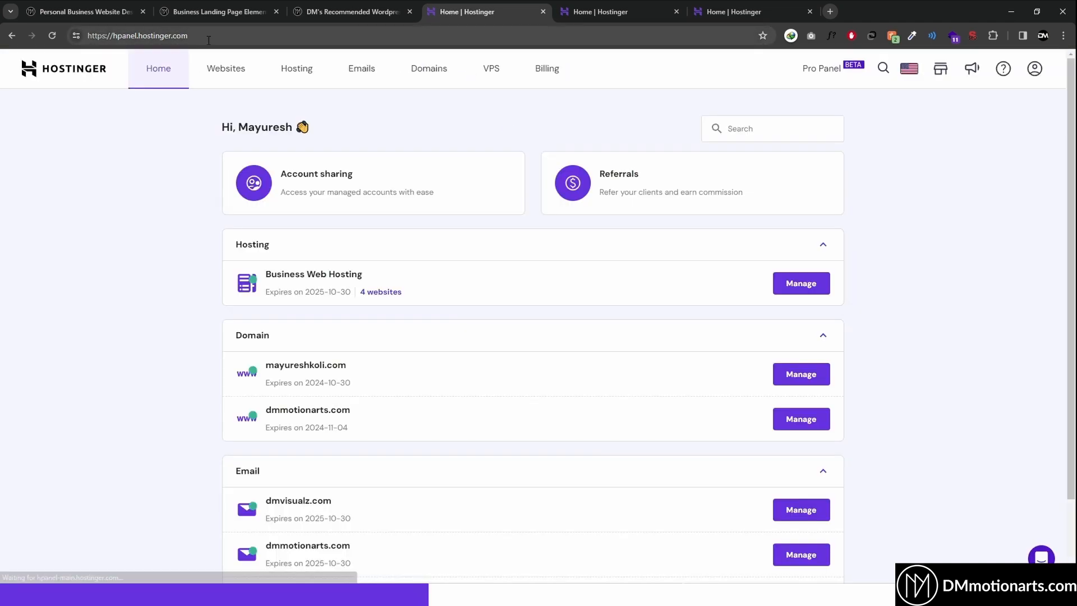
pyautogui.click(296, 75)
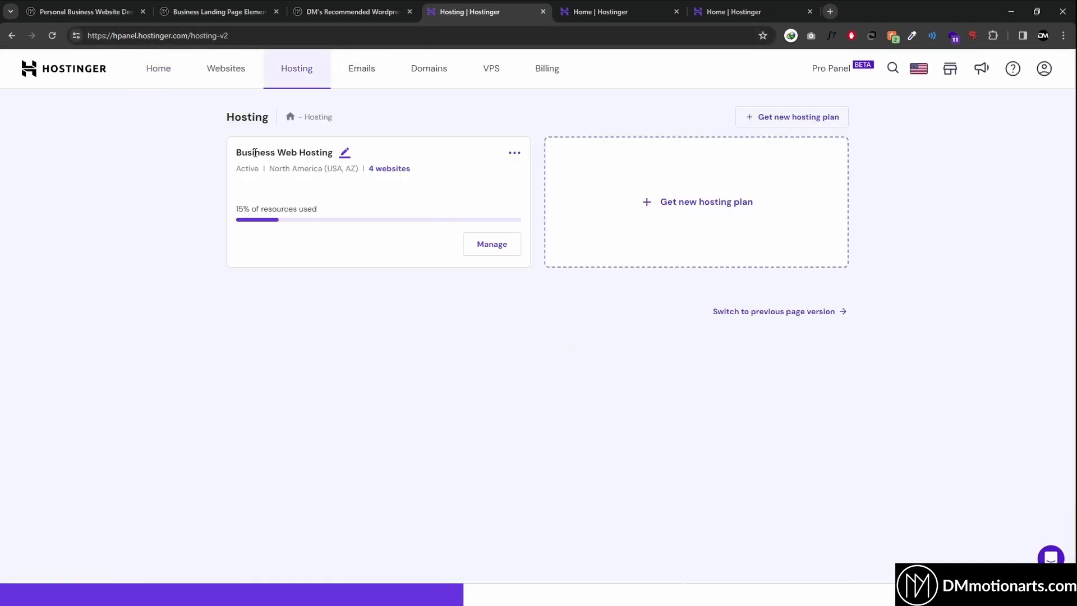
# Examine the active hosting plan's name and its server location
pyautogui.moveTo(236, 153); pyautogui.dragTo(336, 153)
pyautogui.click(378, 189)
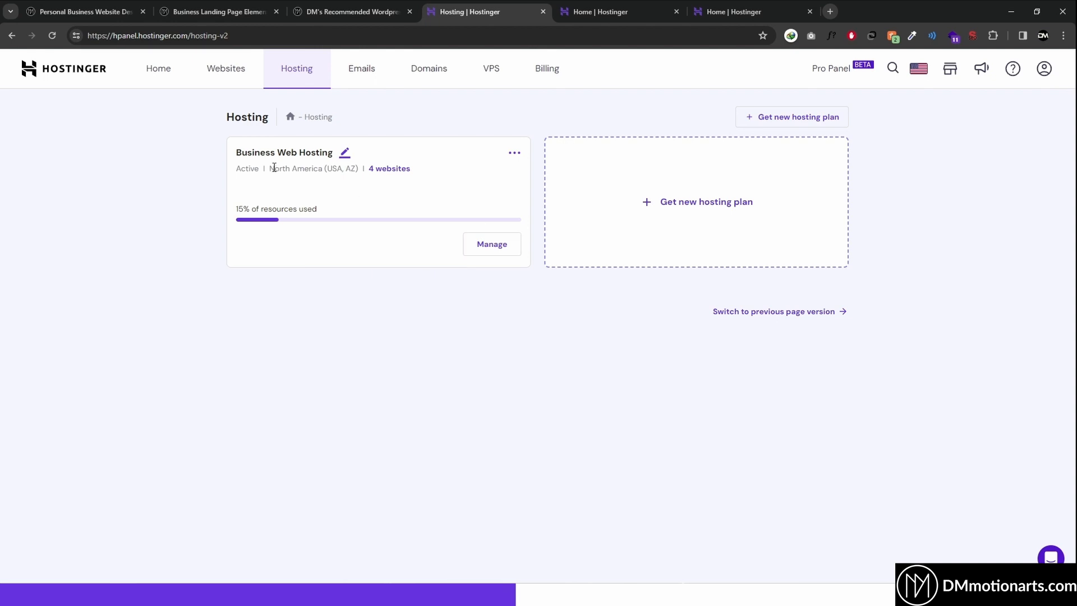
pyautogui.moveTo(270, 172); pyautogui.dragTo(342, 177)
pyautogui.click(293, 169)
pyautogui.click(338, 170)
pyautogui.click(344, 175)
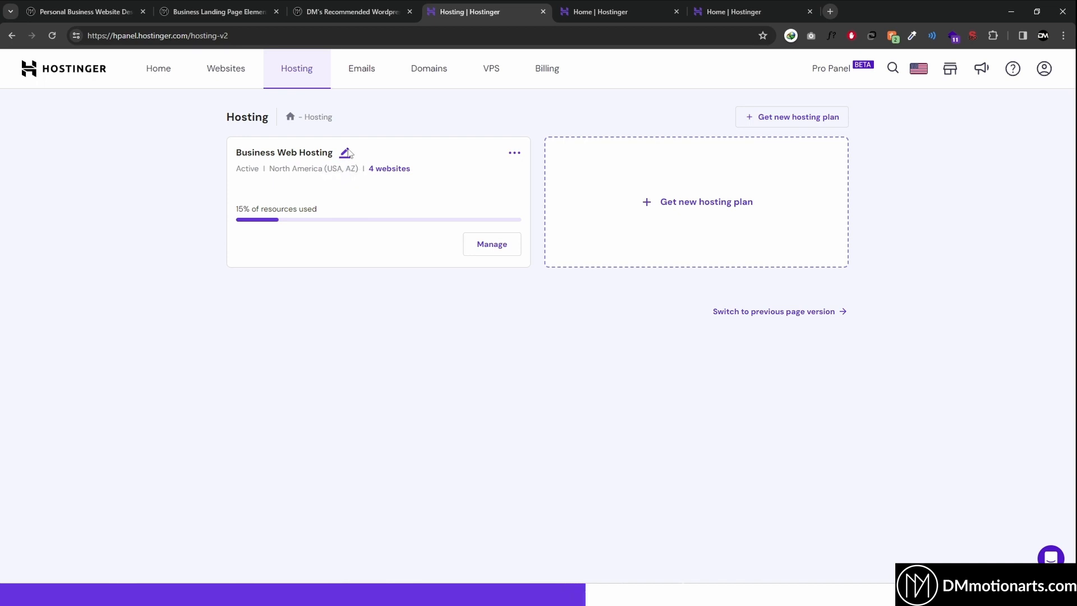
# View the account's domains and return to the websites list
pyautogui.click(222, 73)
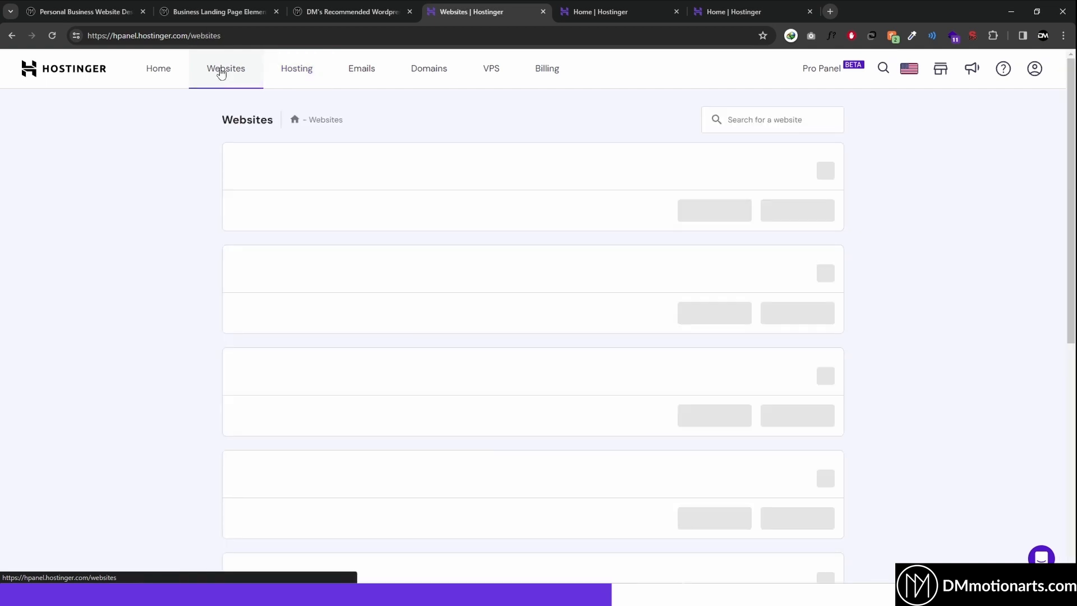
pyautogui.click(418, 65)
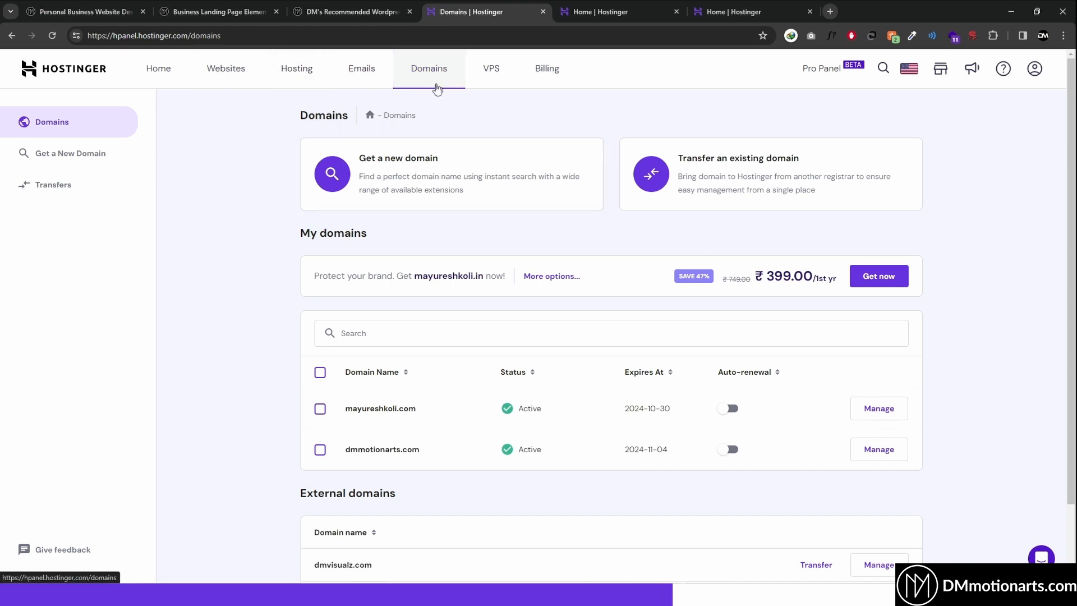
pyautogui.click(233, 75)
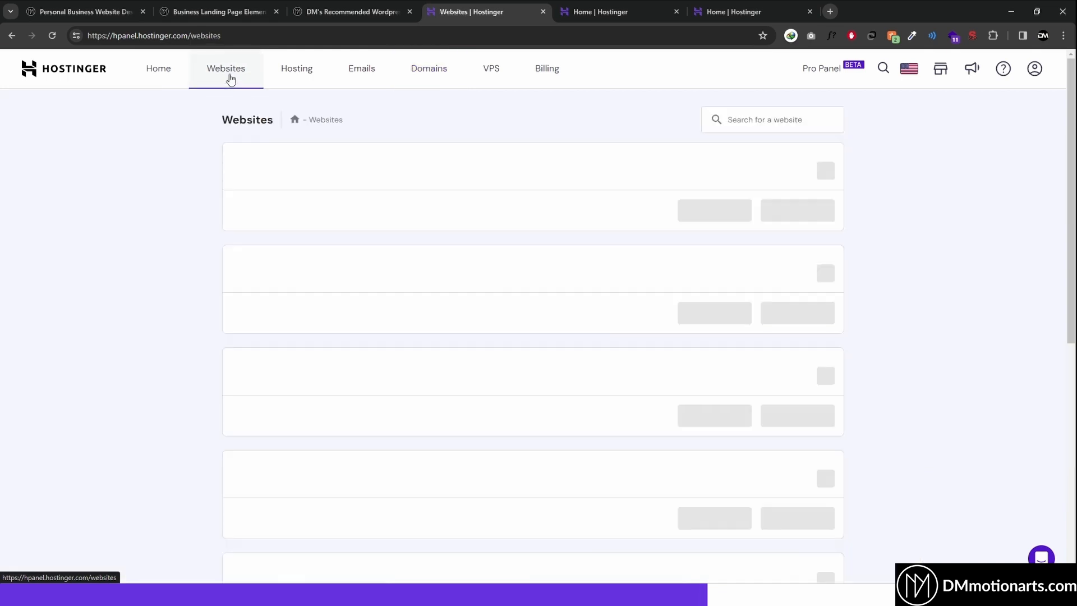
# Start creating a new website and skip the personalized setup questions
pyautogui.click(323, 378)
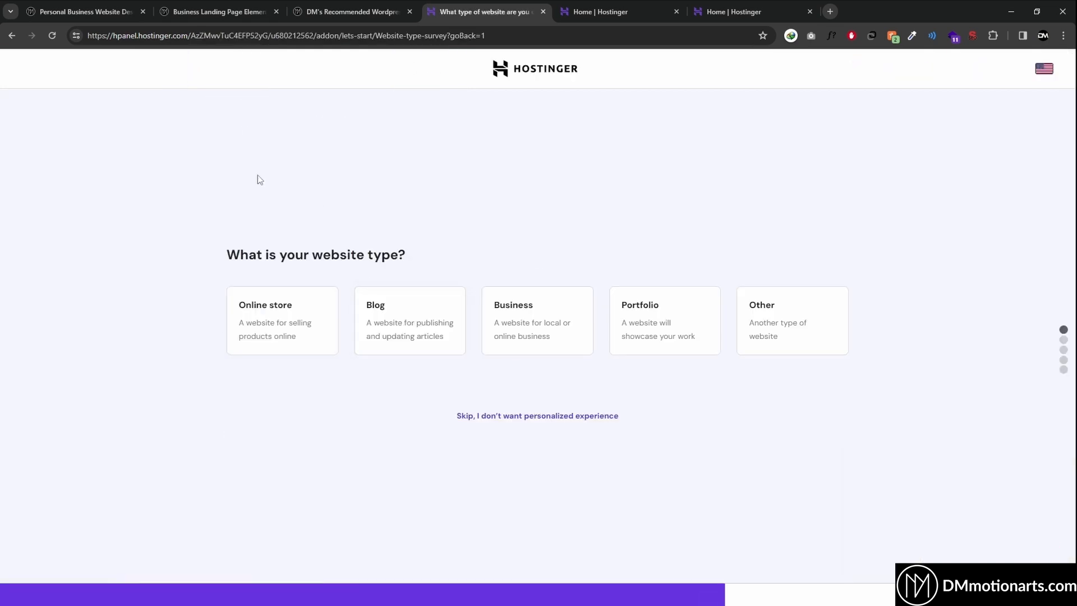
pyautogui.click(532, 418)
pyautogui.click(555, 530)
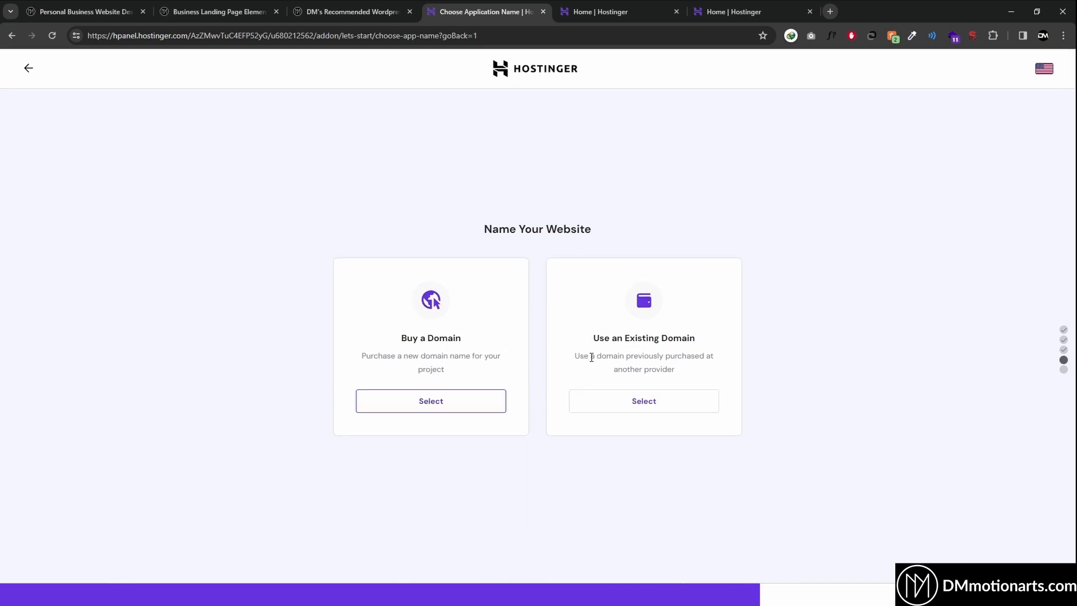
# Choose to use an existing domain for the new website, then leave the setup for the home page
pyautogui.moveTo(591, 358); pyautogui.dragTo(716, 369)
pyautogui.click(716, 369)
pyautogui.tripleClick(676, 370)
pyautogui.moveTo(578, 360); pyautogui.dragTo(687, 372)
pyautogui.click(689, 374)
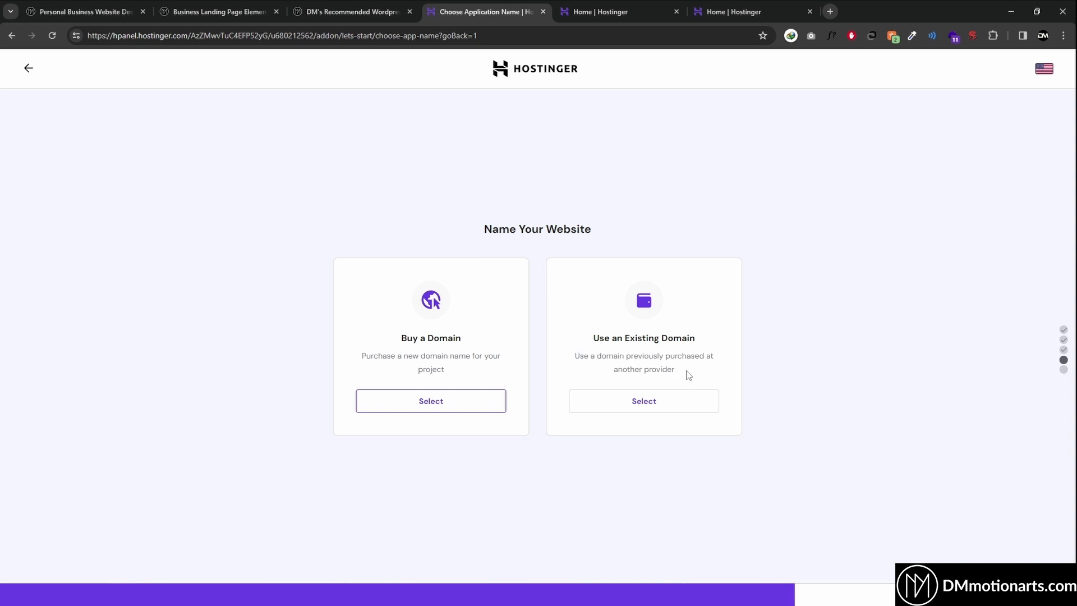
pyautogui.click(665, 401)
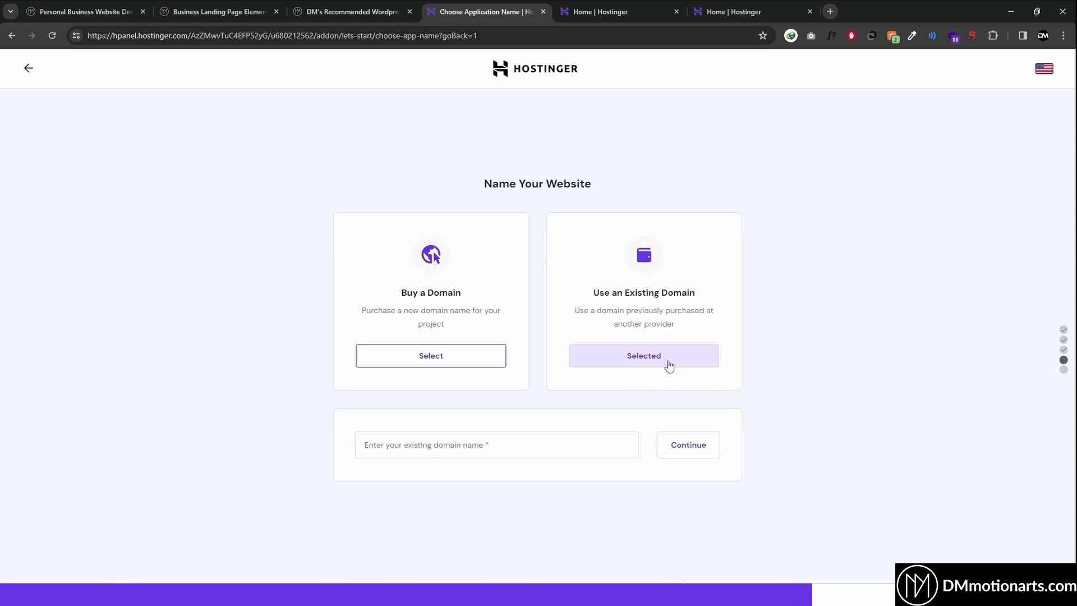
pyautogui.click(395, 454)
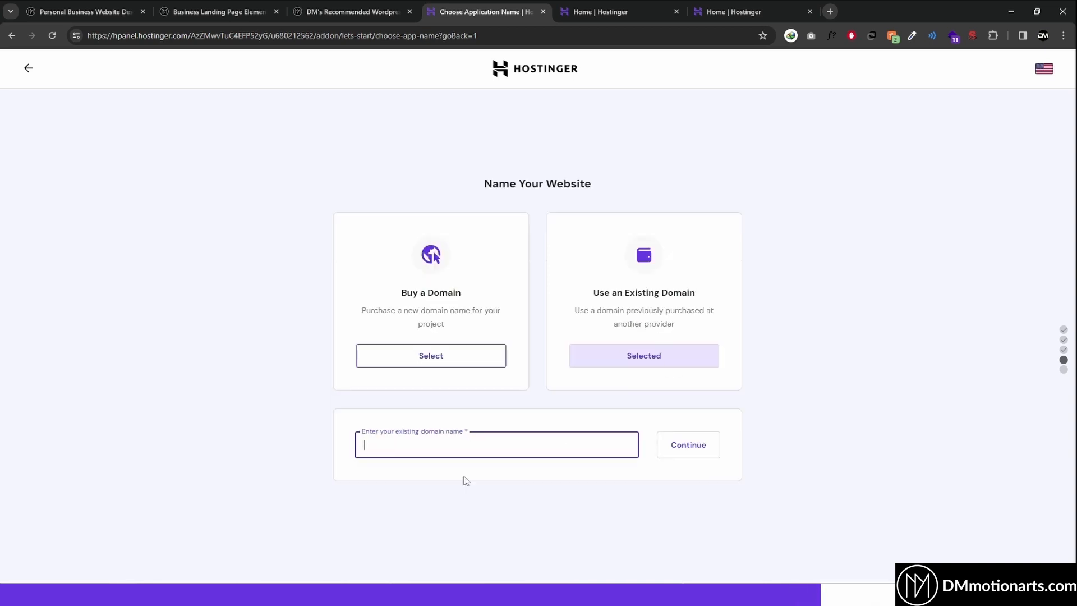
pyautogui.click(528, 69)
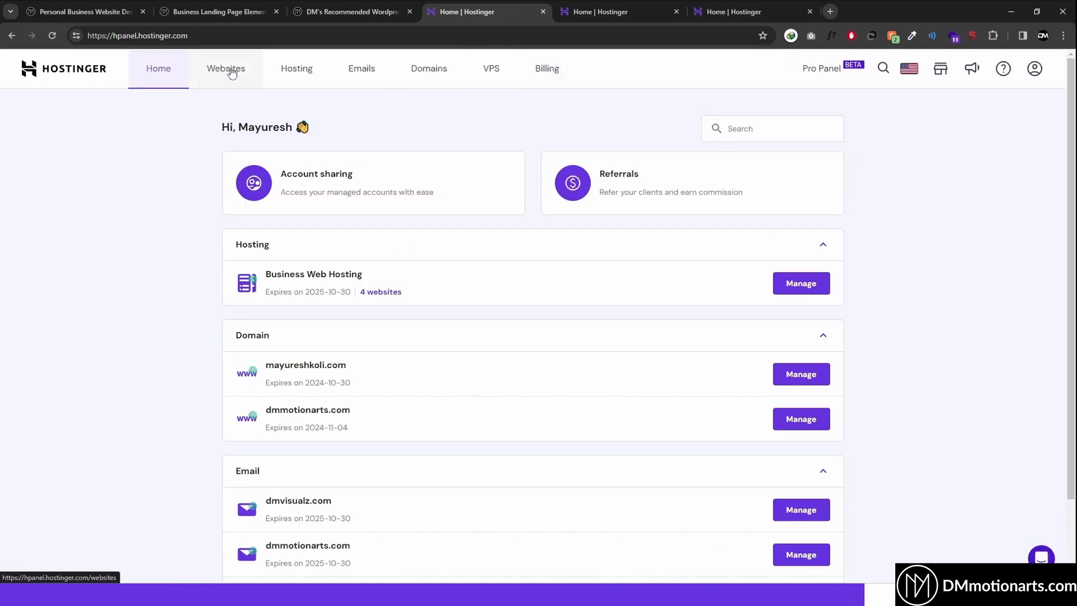
# Open the Auto Installer for the second listed website, the personal domain on Business Web Hosting
pyautogui.click(228, 70)
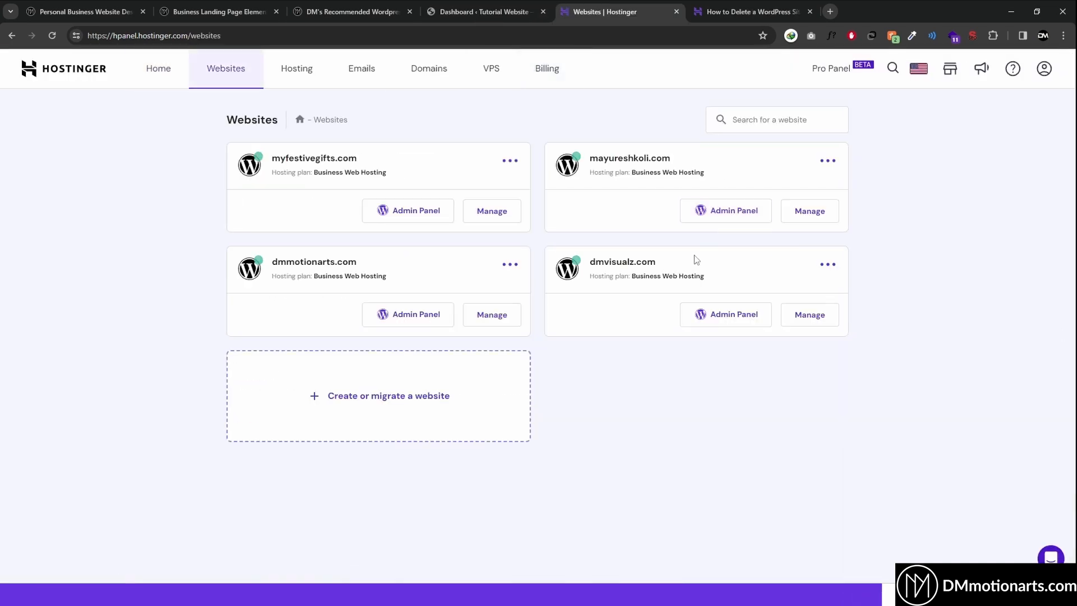
pyautogui.click(810, 211)
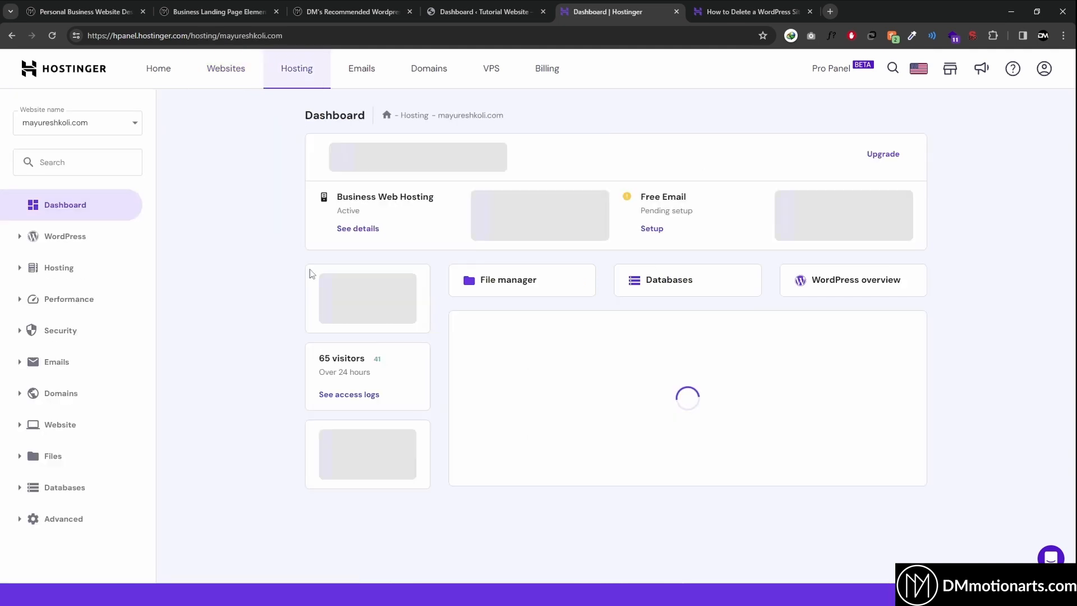
pyautogui.click(59, 425)
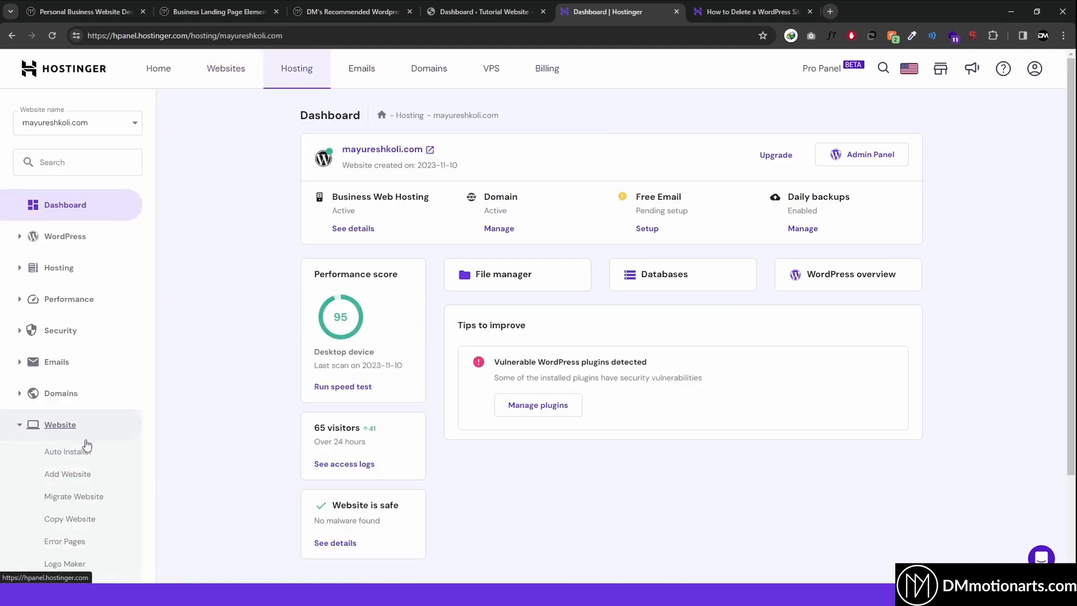
pyautogui.click(70, 453)
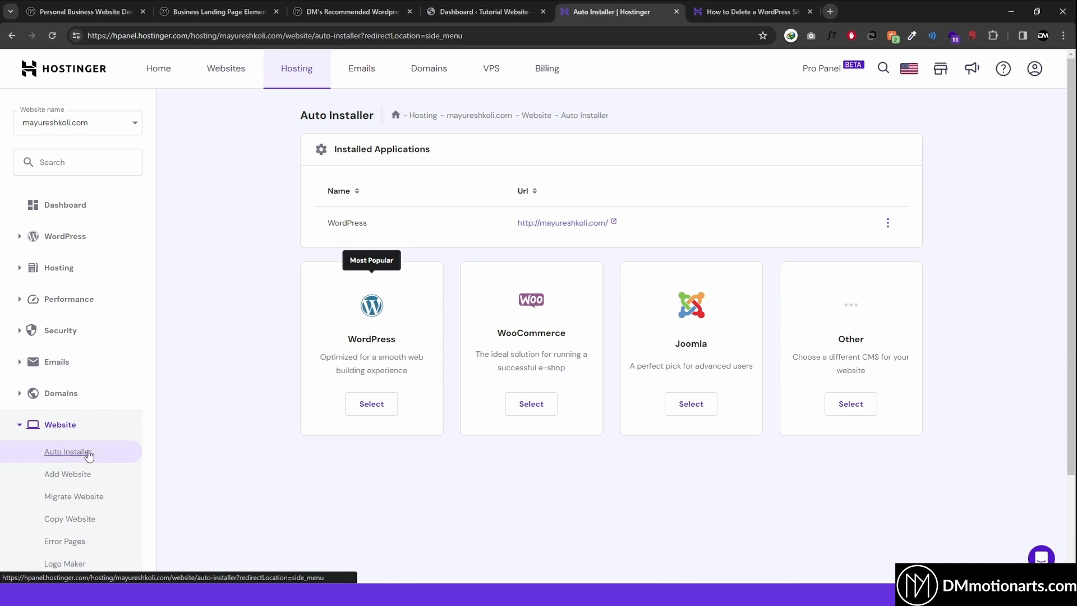
# Install WordPress 6.4.1 in English on the tutorial subdomain, titled Tutorial Website, with automatic application updates turned off
pyautogui.click(371, 414)
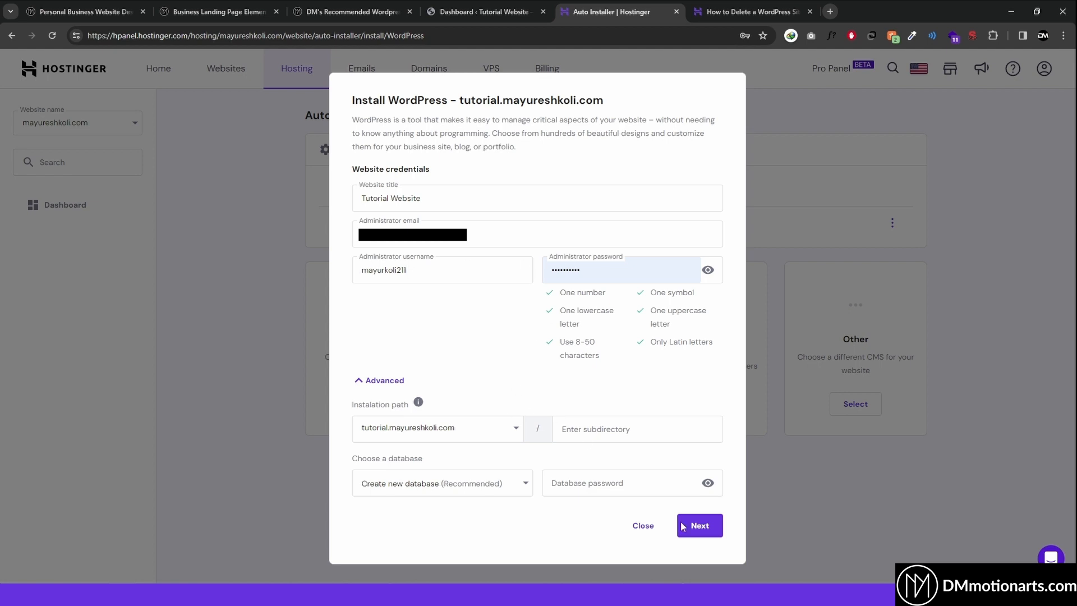
pyautogui.click(700, 527)
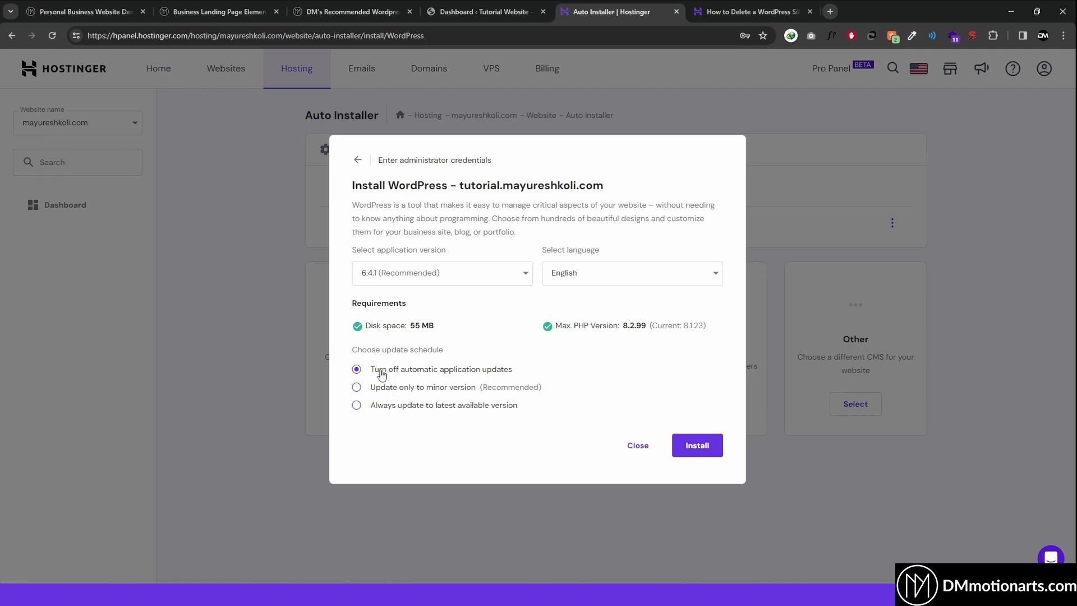
pyautogui.click(695, 445)
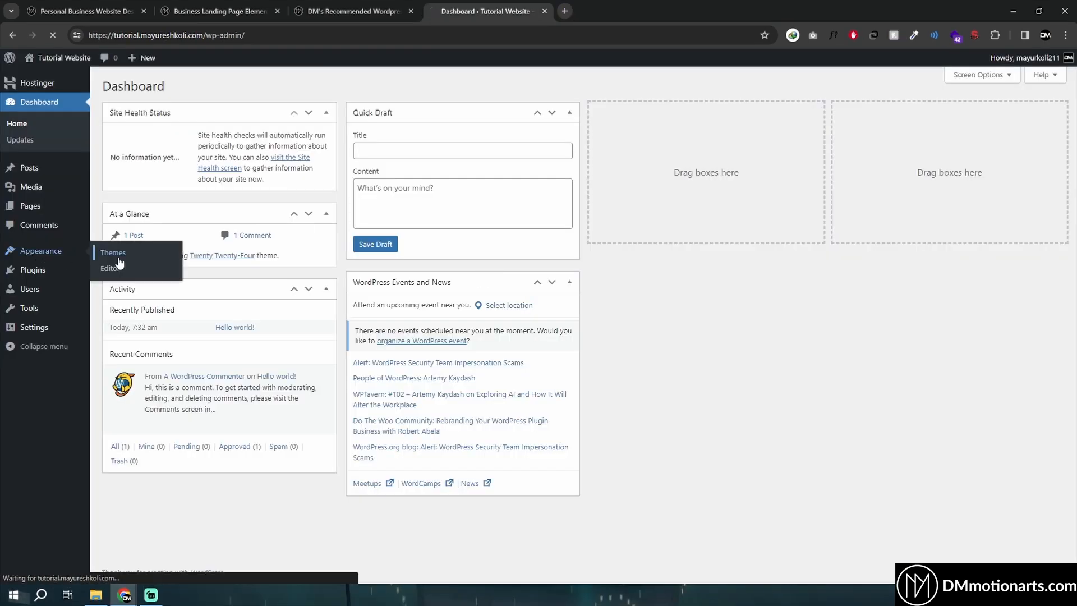
# Browse the popular WordPress themes and install the Astra theme
pyautogui.click(99, 253)
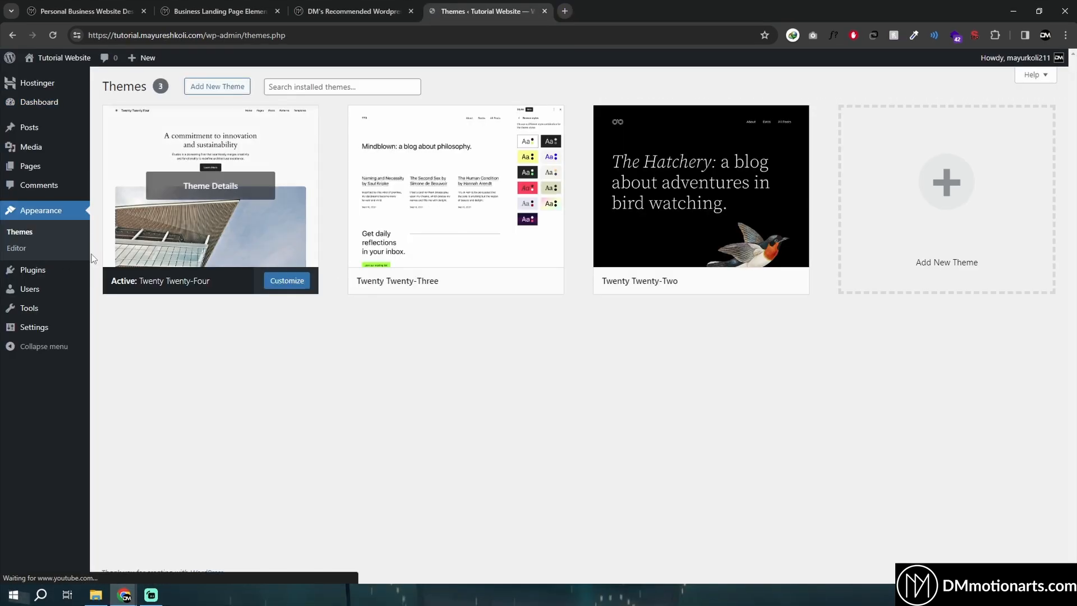
pyautogui.click(197, 88)
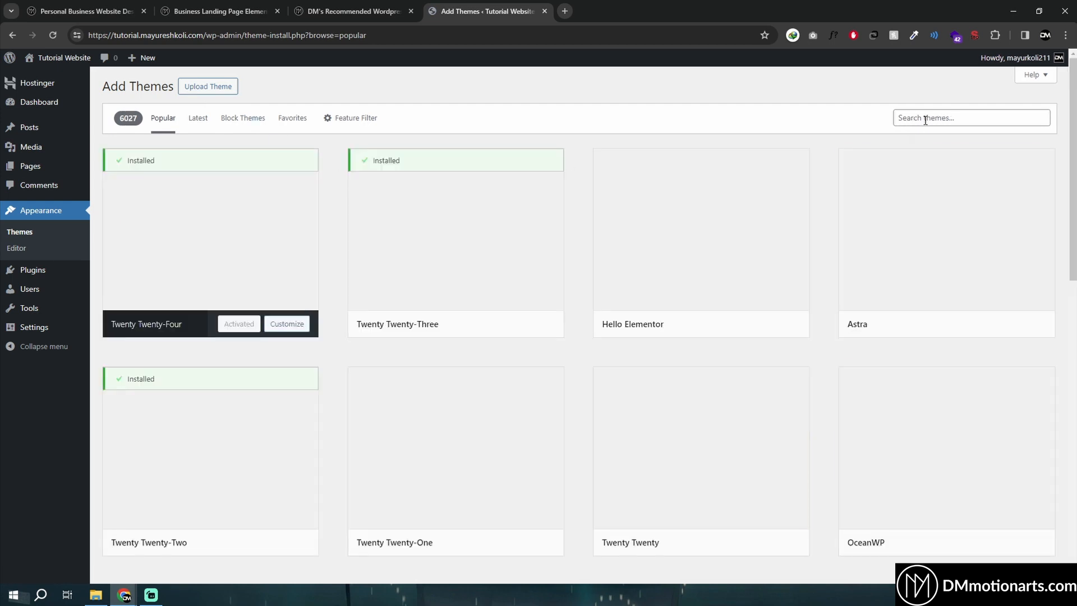
pyautogui.click(927, 119)
pyautogui.scroll(-2, 859, 384)
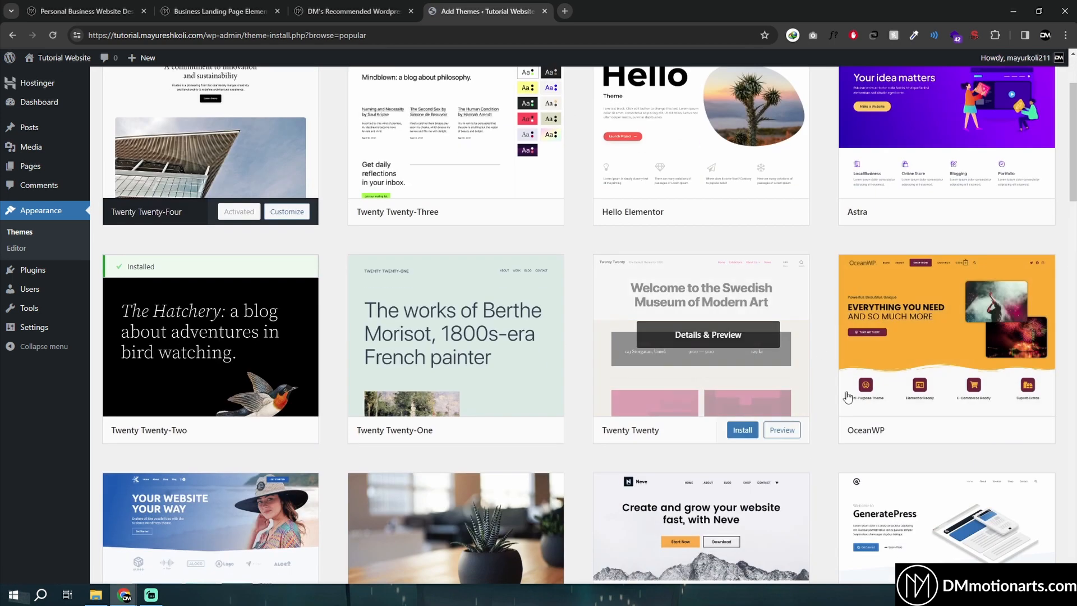
pyautogui.scroll(2, 847, 387)
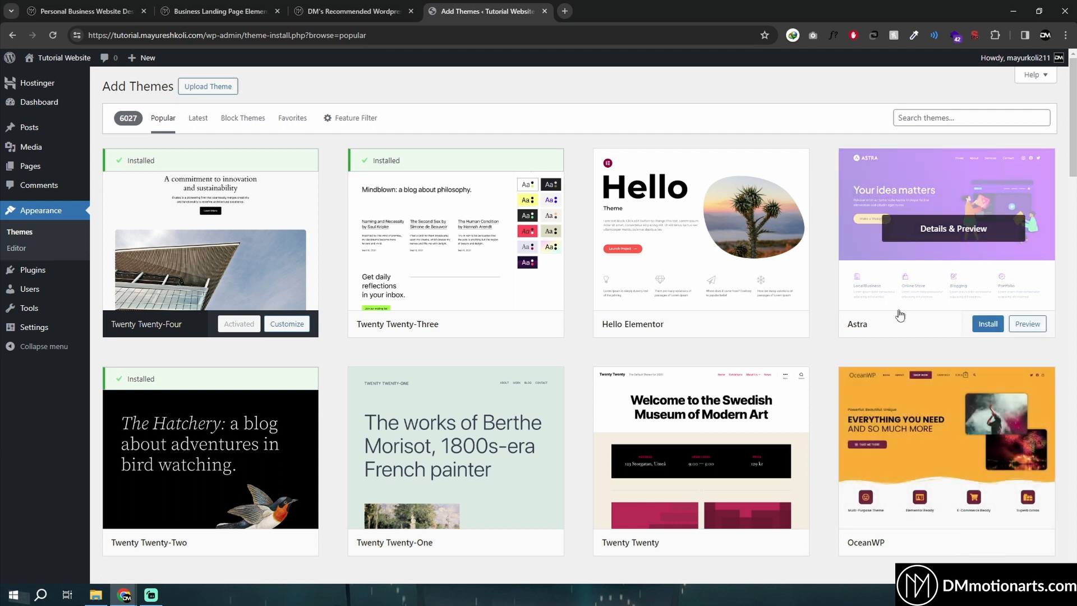
pyautogui.click(985, 326)
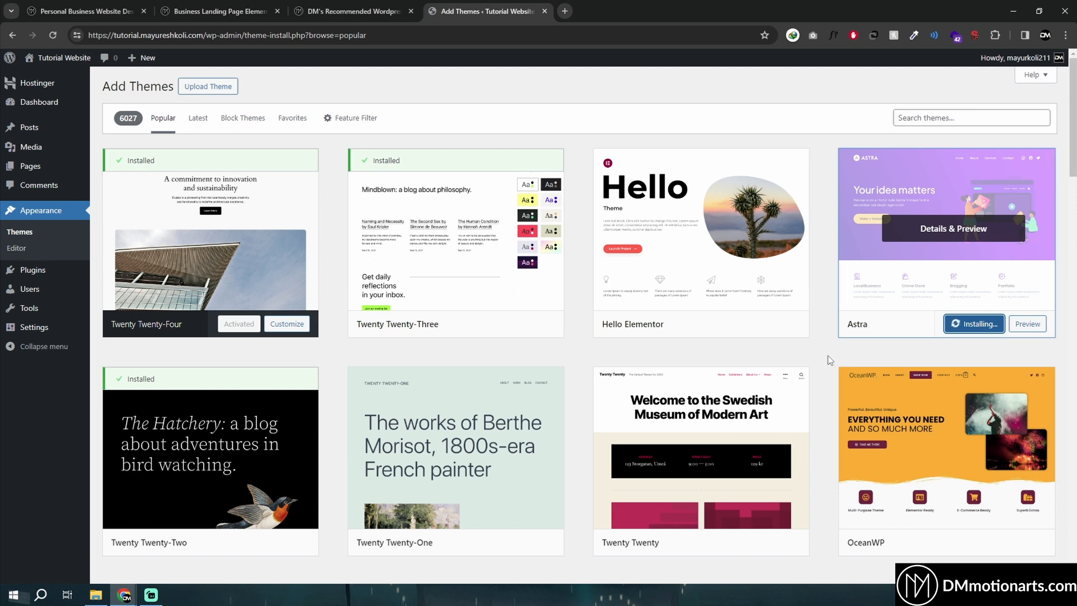
# Activate the Astra theme and open its dashboard
pyautogui.click(960, 331)
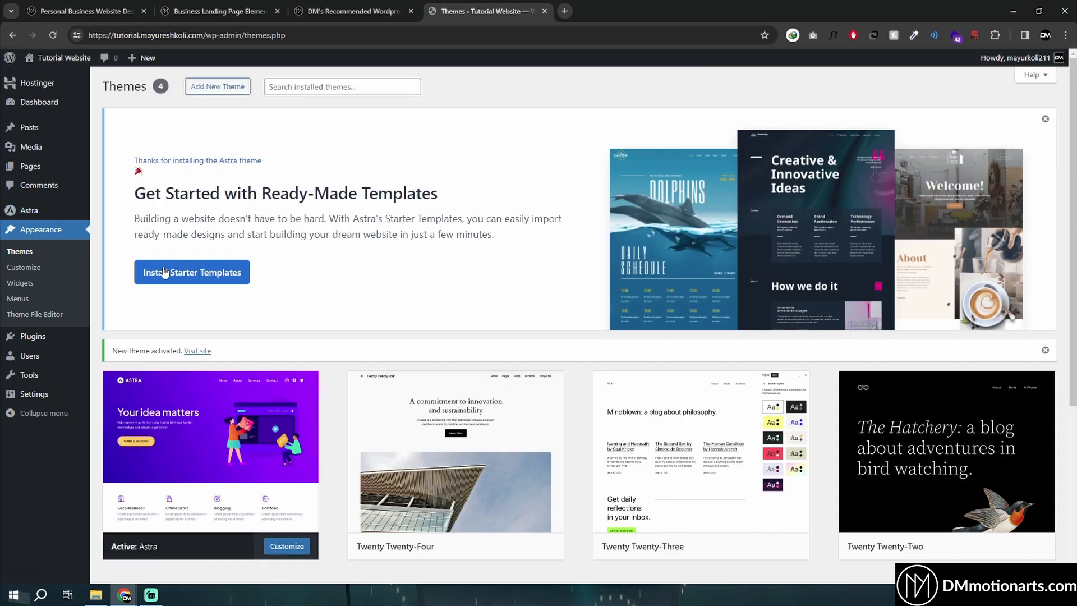
pyautogui.click(28, 213)
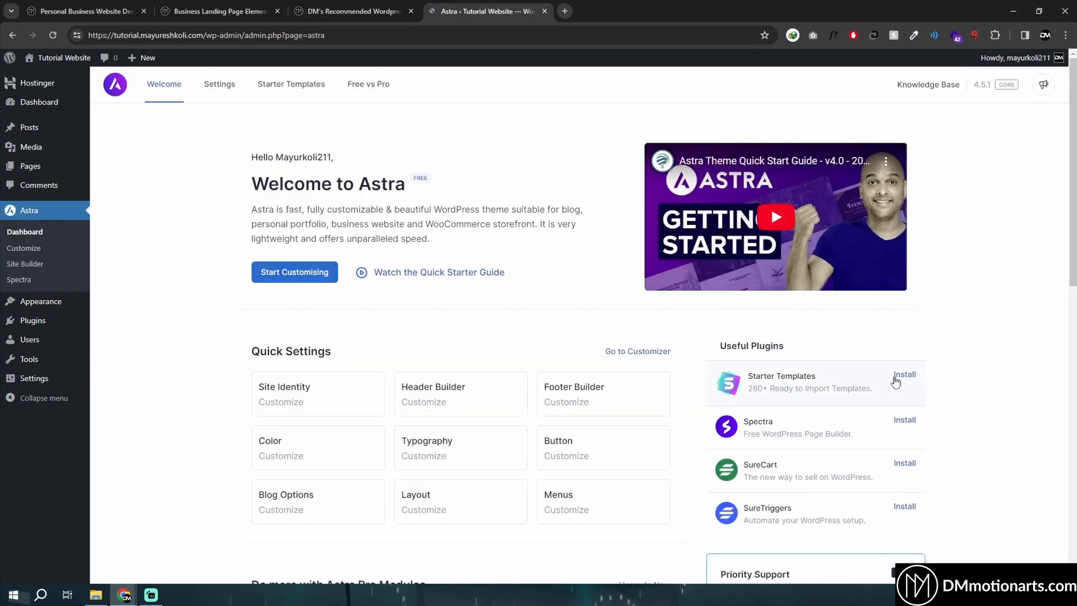
# Install the Starter Templates plugin and choose Elementor as the page builder for its template library
pyautogui.click(896, 381)
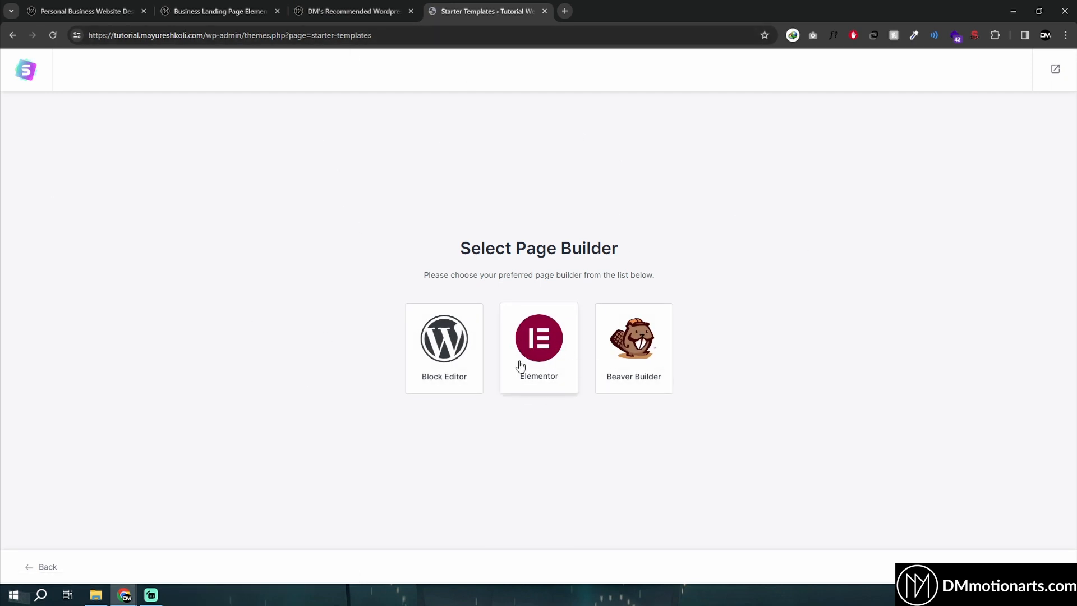
pyautogui.click(565, 353)
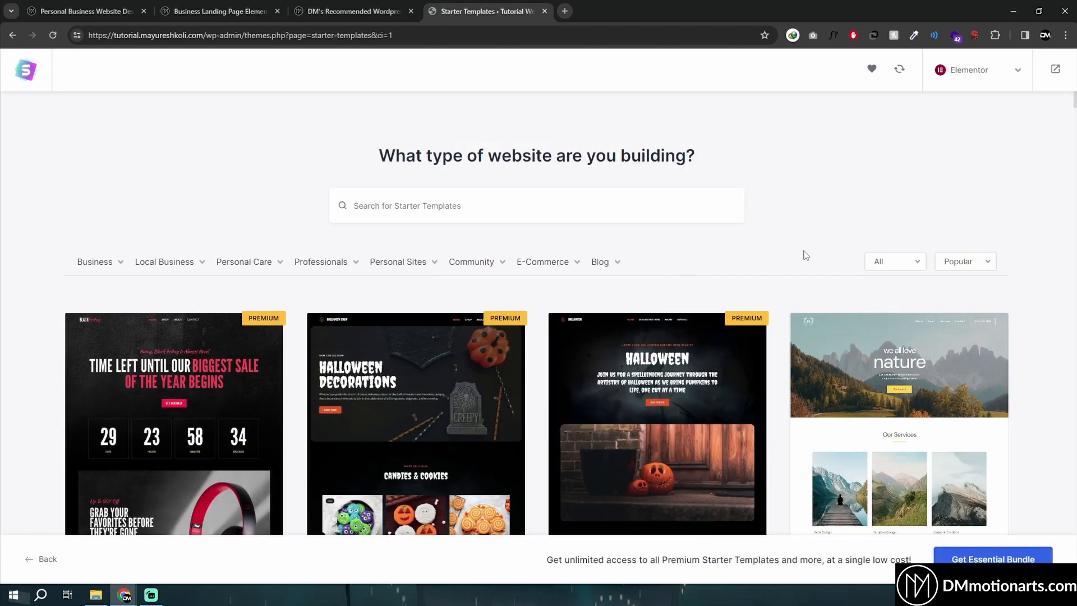
pyautogui.scroll(-5, 763, 331)
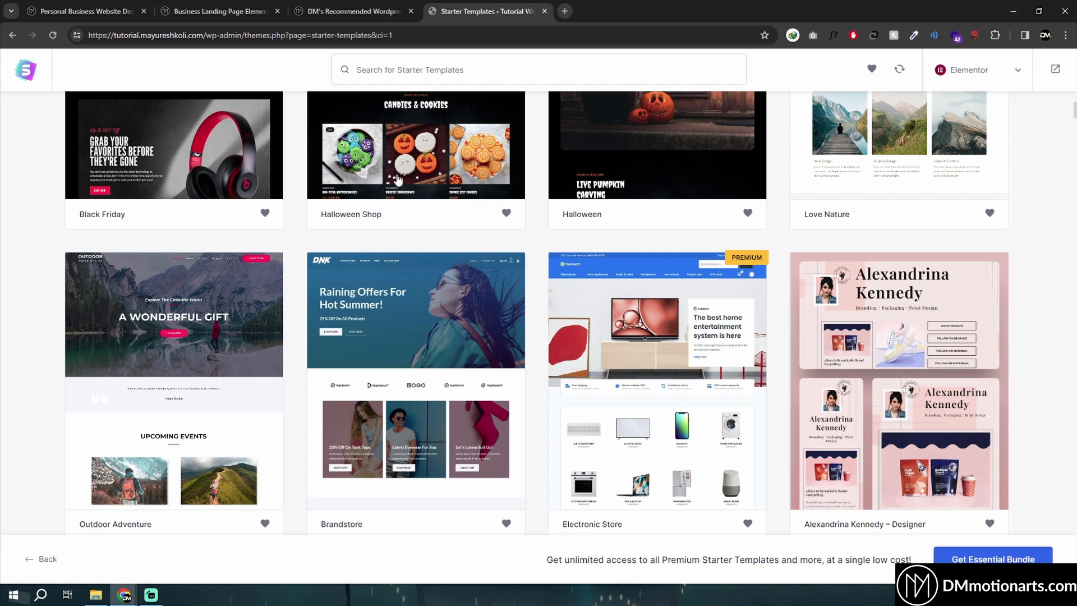
# Review the recommended hostings, plugins and themes on the DMmotionarts recommended WordPress products page
pyautogui.hotkey('ctrl', 'shift', 'Tab')
pyautogui.scroll(-15, 262, 361)
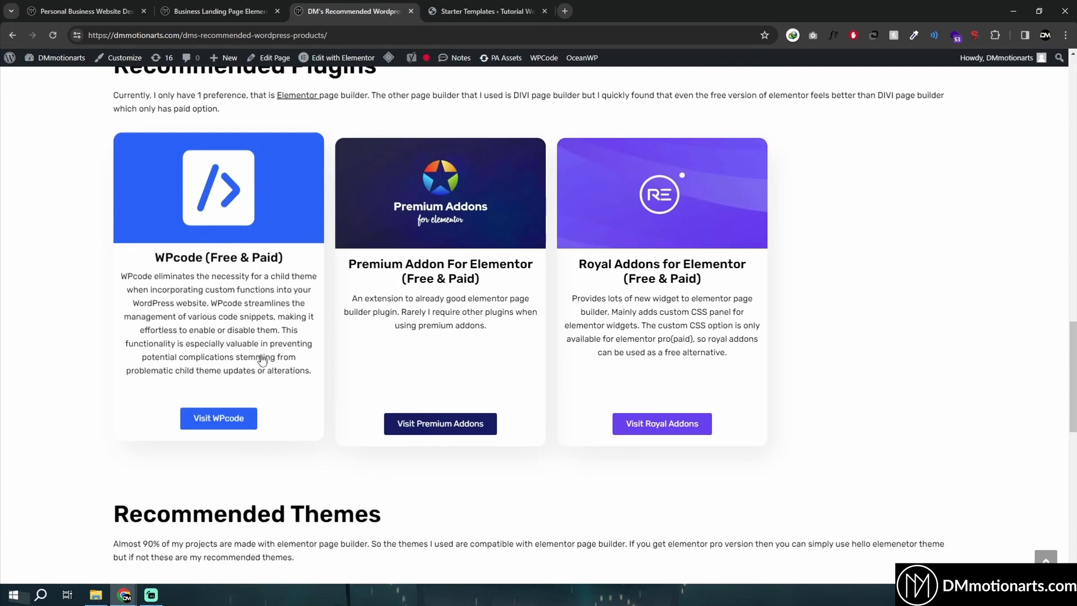
pyautogui.scroll(-7, 262, 361)
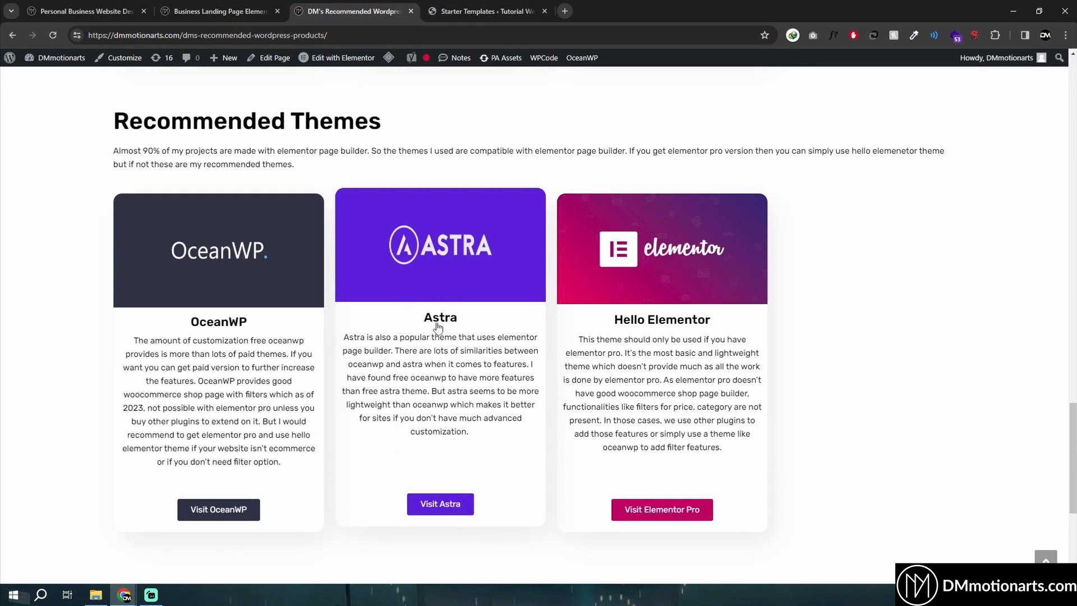
pyautogui.scroll(20, 412, 324)
pyautogui.scroll(-10, 140, 375)
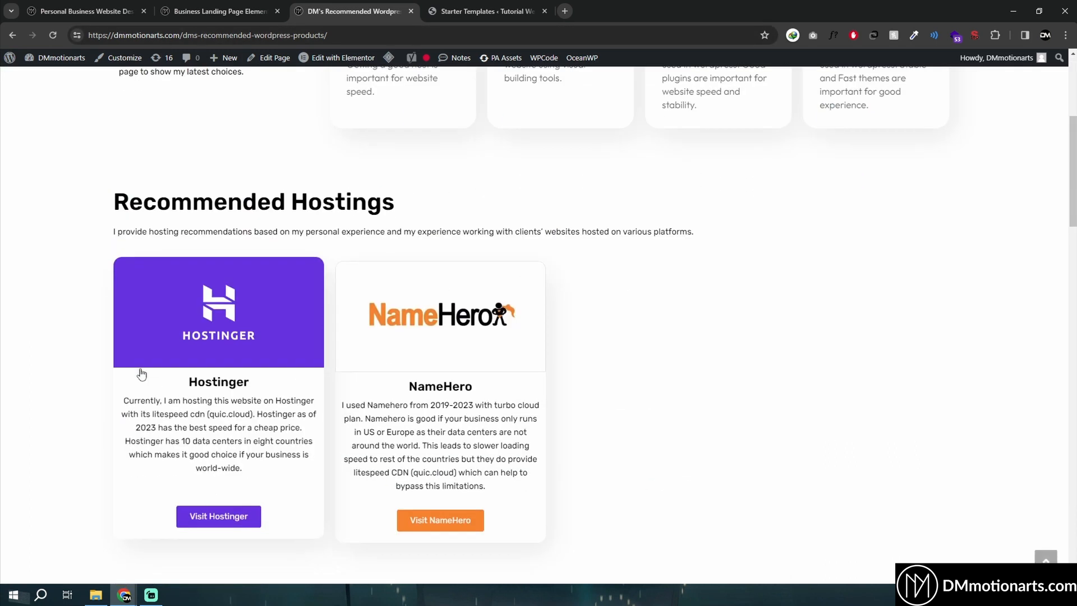
pyautogui.scroll(-10, 243, 273)
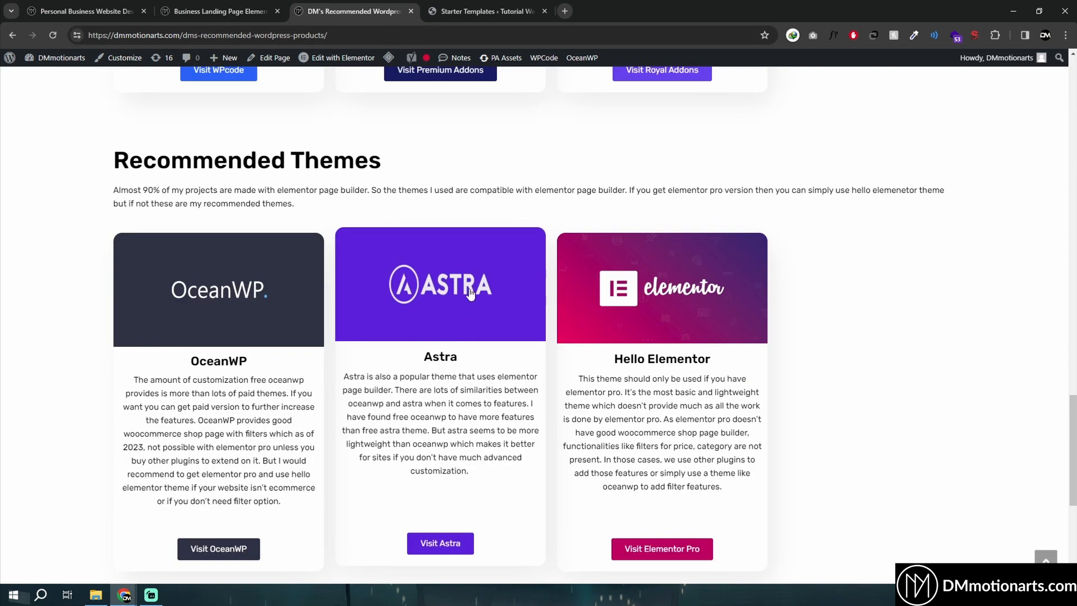
# Return to the Starter Templates library and examine the free and premium Elementor designs on offer
pyautogui.click(482, 11)
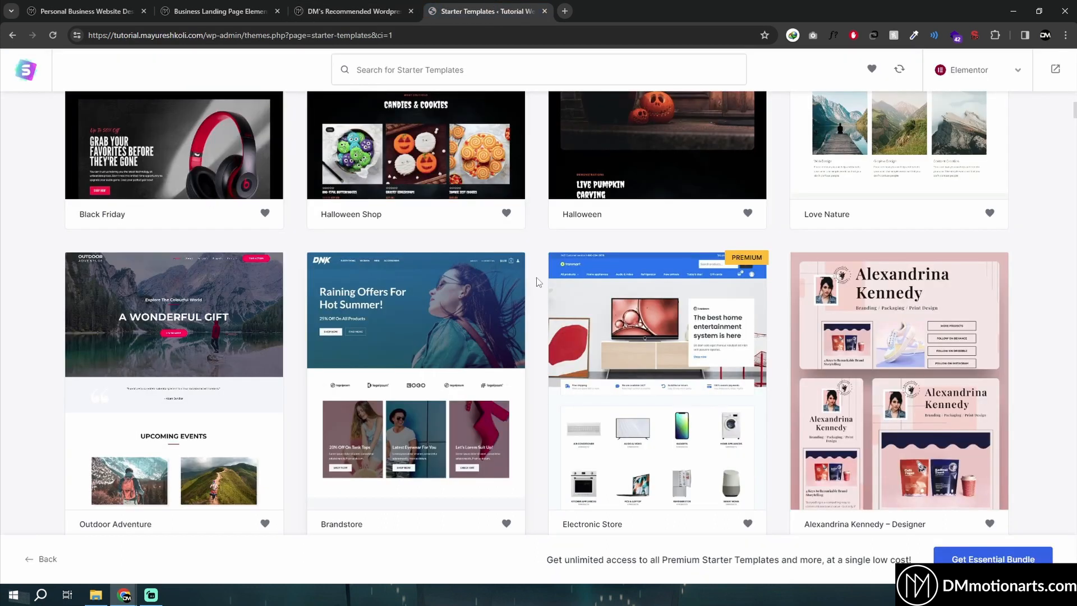
pyautogui.scroll(-4, 535, 278)
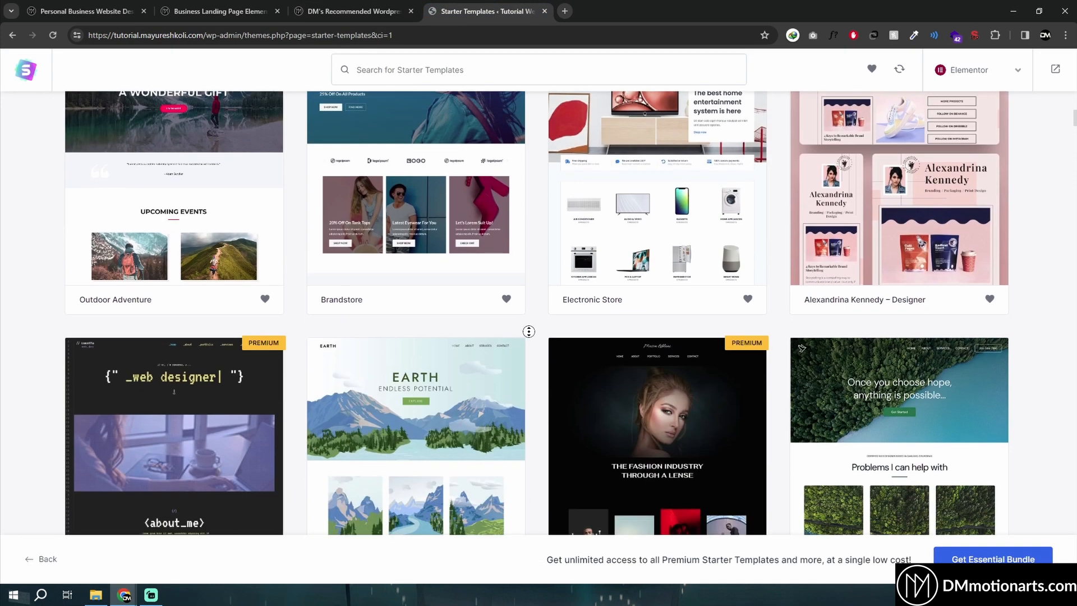
pyautogui.middleClick(529, 331)
pyautogui.scroll(2, 537, 292)
pyautogui.scroll(-6, 538, 281)
pyautogui.scroll(2, 538, 304)
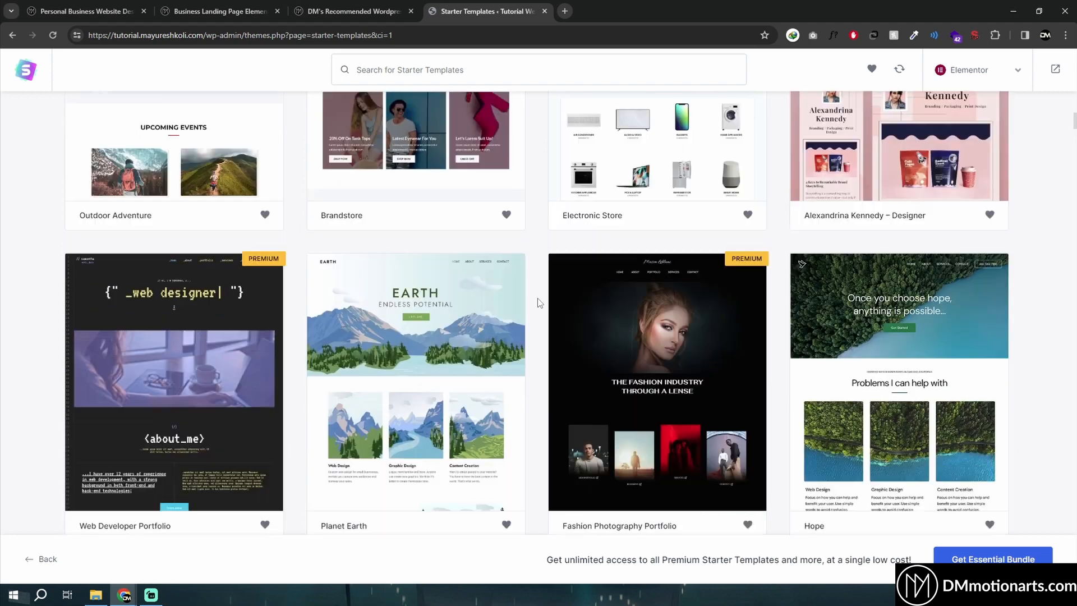
pyautogui.scroll(6, 538, 303)
pyautogui.scroll(-11, 539, 303)
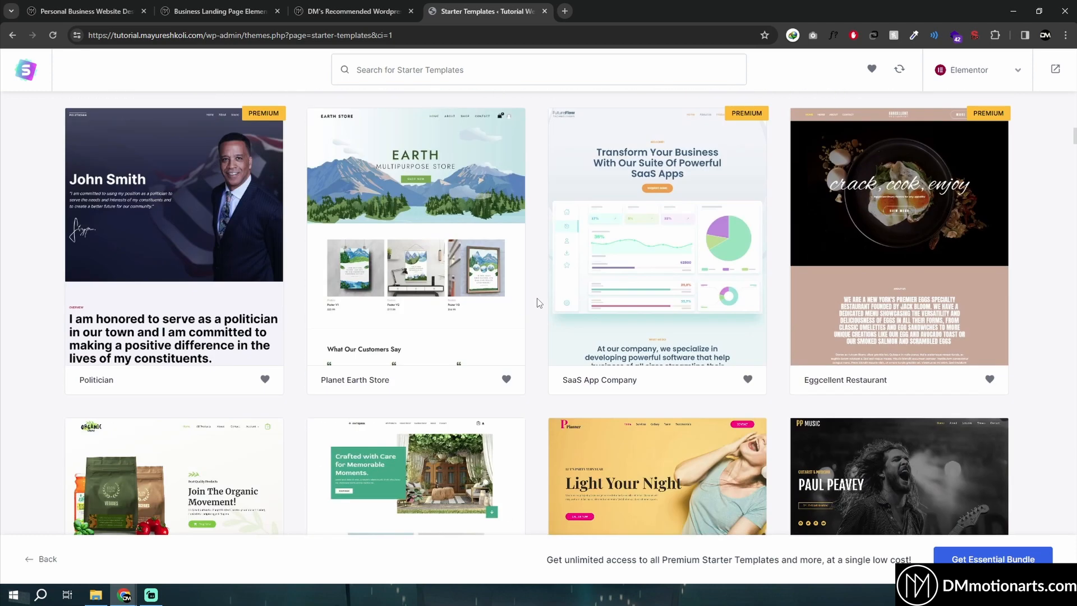
pyautogui.scroll(-5, 536, 303)
pyautogui.middleClick(529, 312)
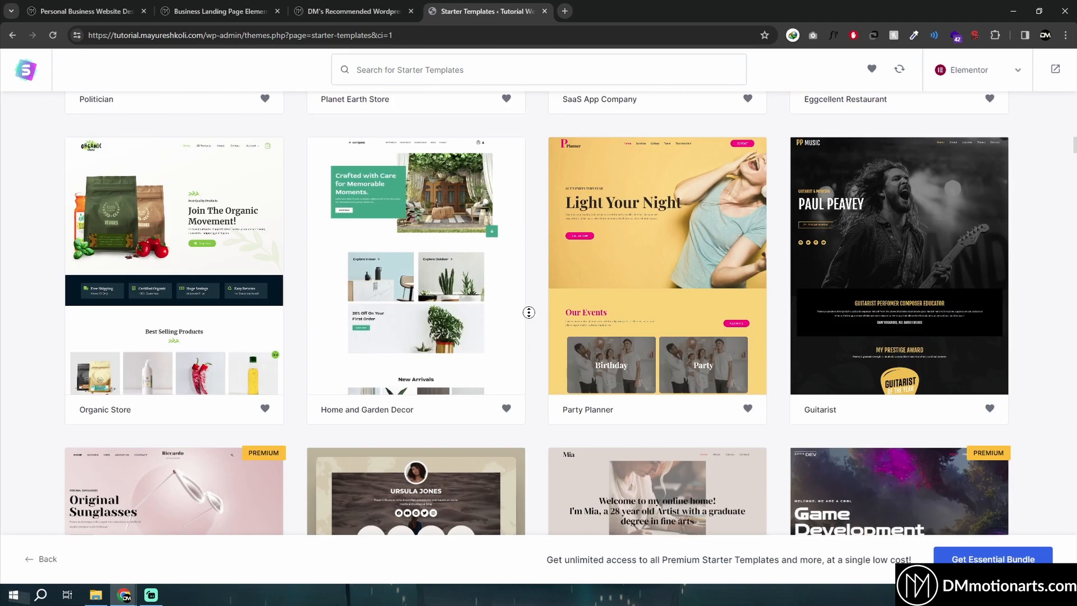
pyautogui.scroll(20, 536, 224)
# Filter the starter templates by the E-Commerce type Online Shop, browse the matches, and clear the filter
pyautogui.moveTo(532, 272)
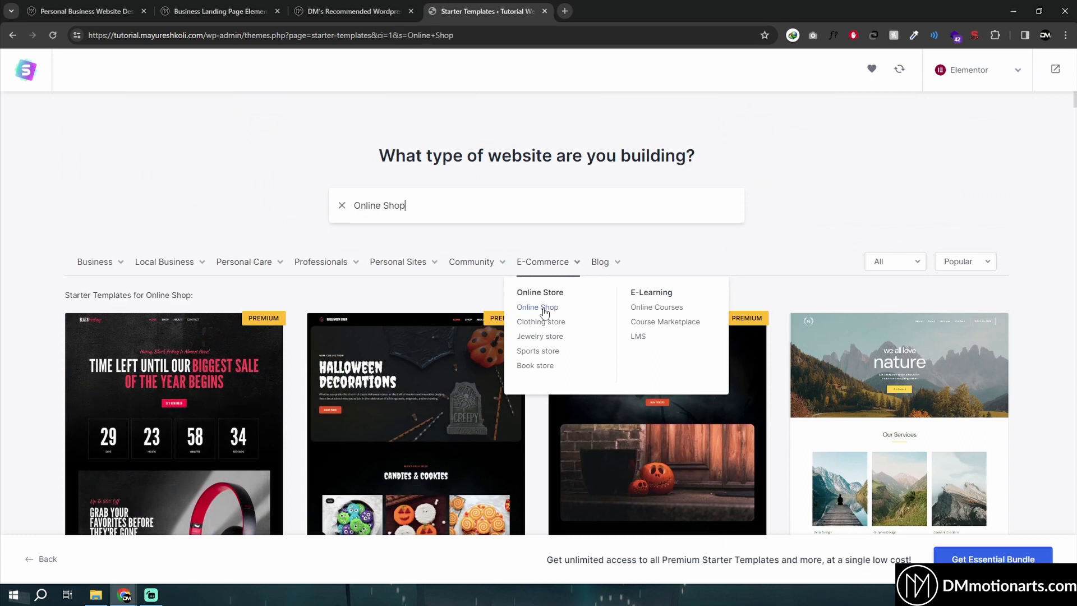
pyautogui.click(543, 312)
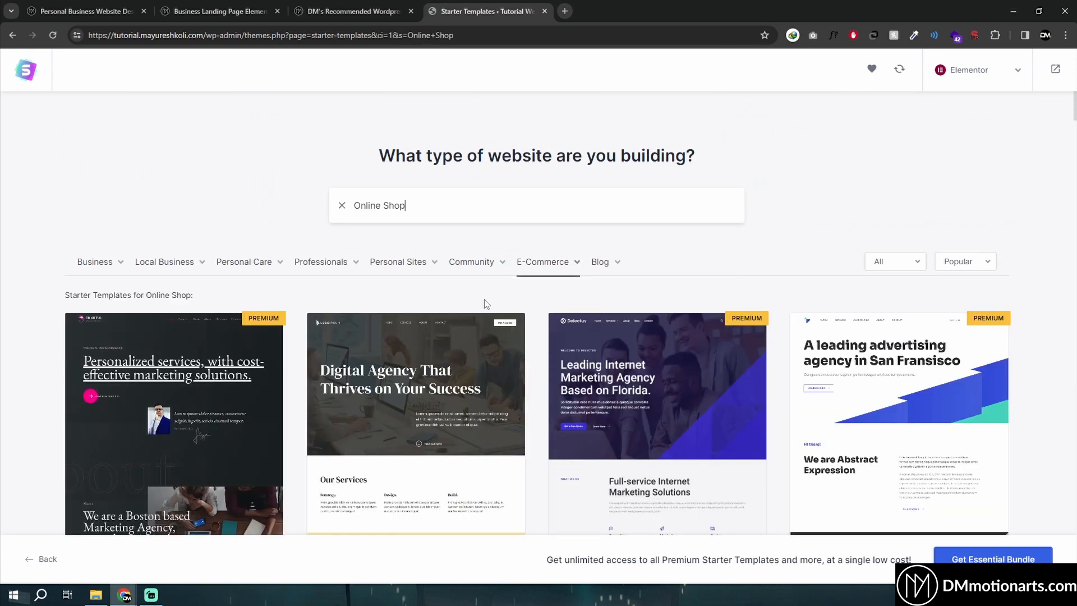
pyautogui.scroll(-3, 623, 297)
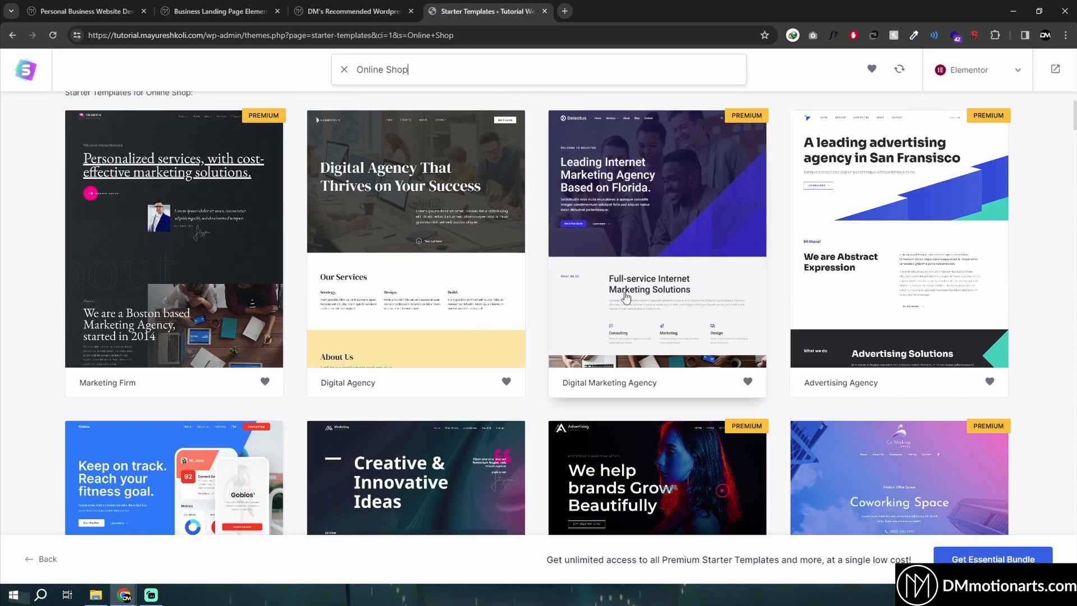
pyautogui.scroll(-10, 472, 266)
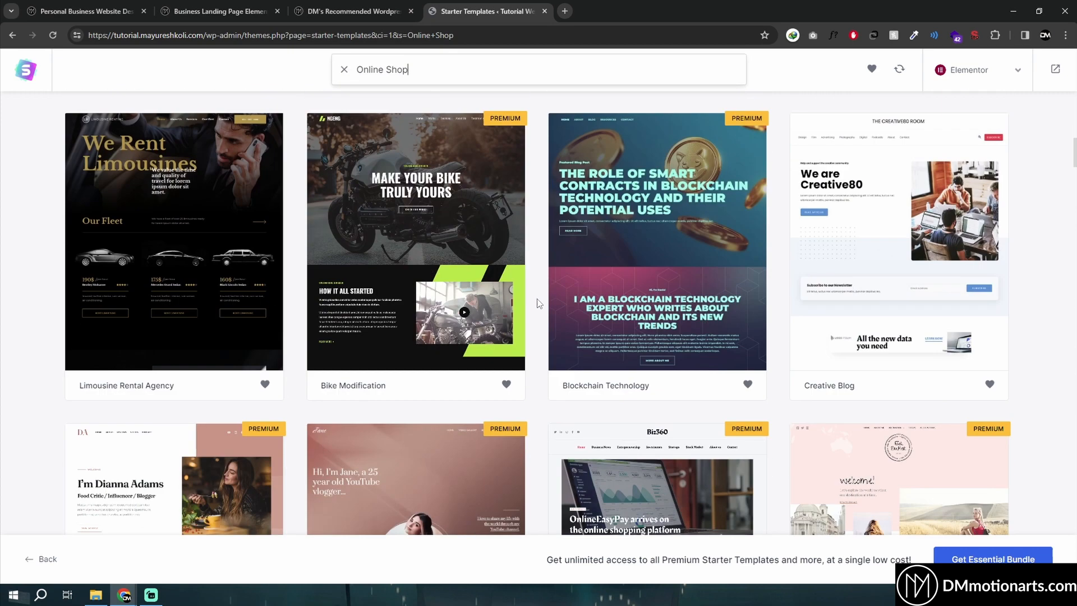
pyautogui.scroll(3, 530, 79)
pyautogui.scroll(3, 530, 79)
pyautogui.click(342, 205)
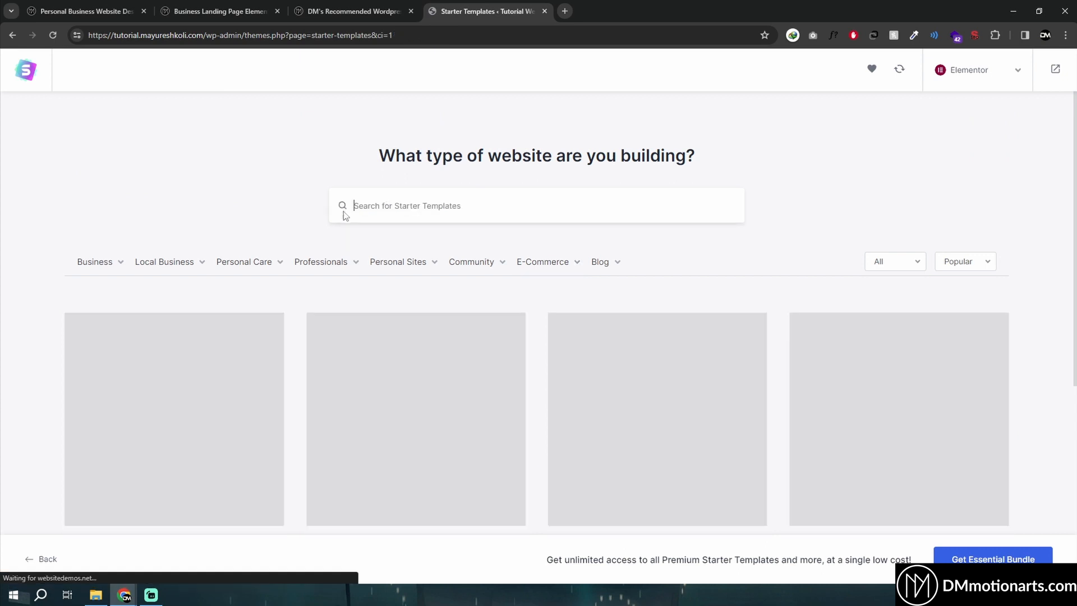
# Find the Brandstore template among the popular starter templates and select it for the site
pyautogui.scroll(-4, 803, 369)
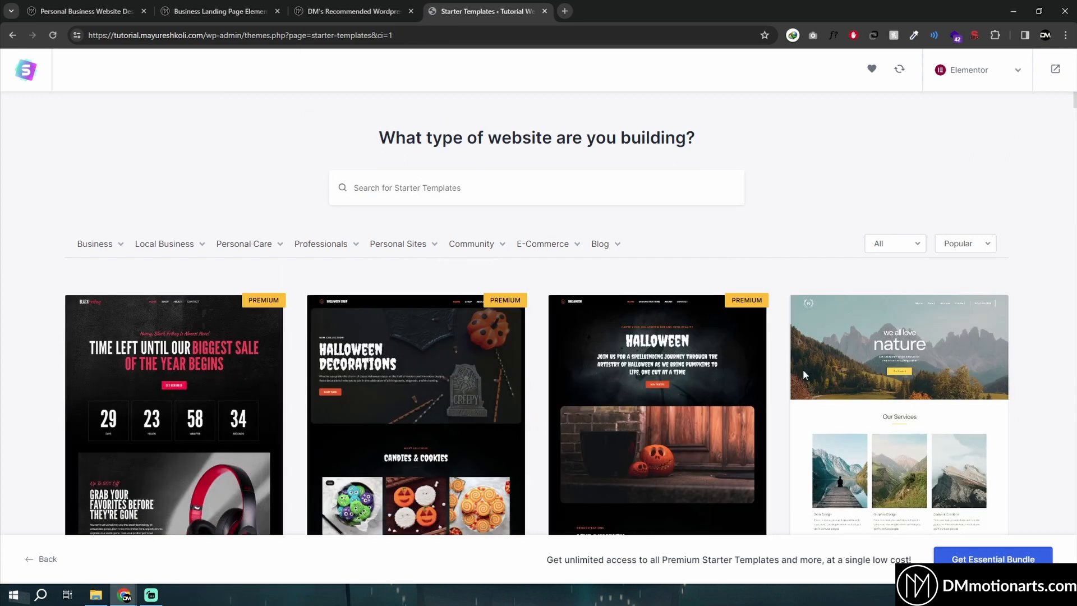
pyautogui.scroll(-4, 729, 365)
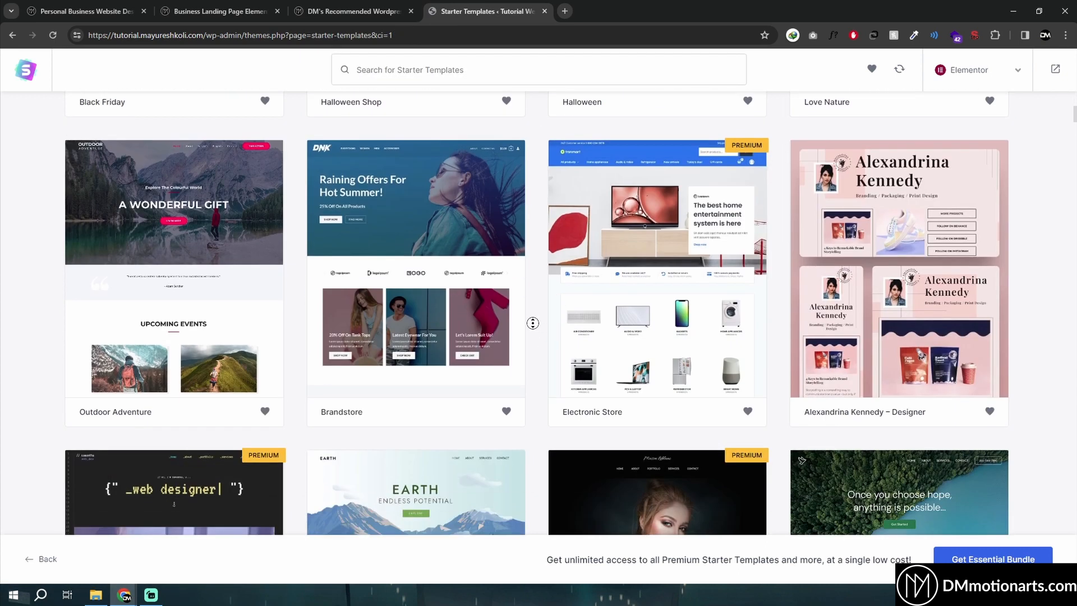
pyautogui.scroll(9, 534, 328)
pyautogui.scroll(-10, 531, 331)
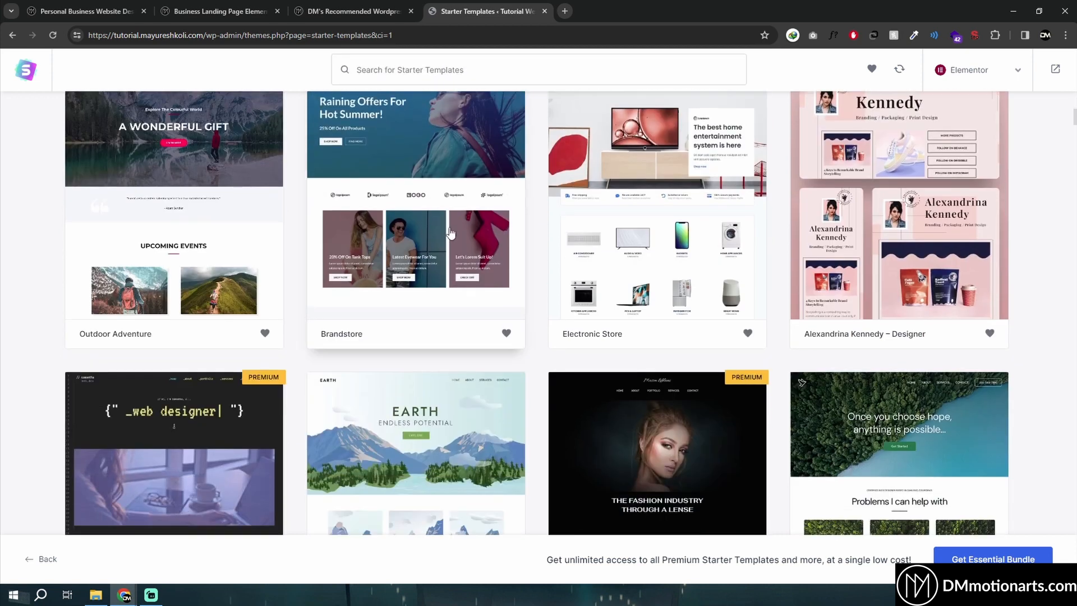
pyautogui.click(430, 196)
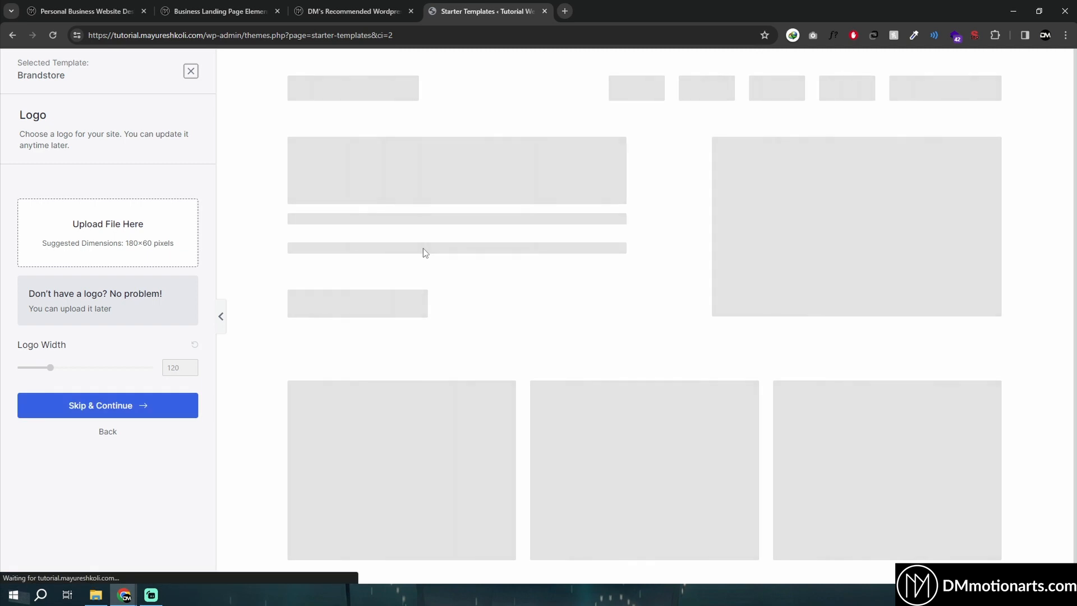
# Preview the Brandstore template, skip the logo upload, and continue with the default colors and the Lato font
pyautogui.scroll(-10, 614, 318)
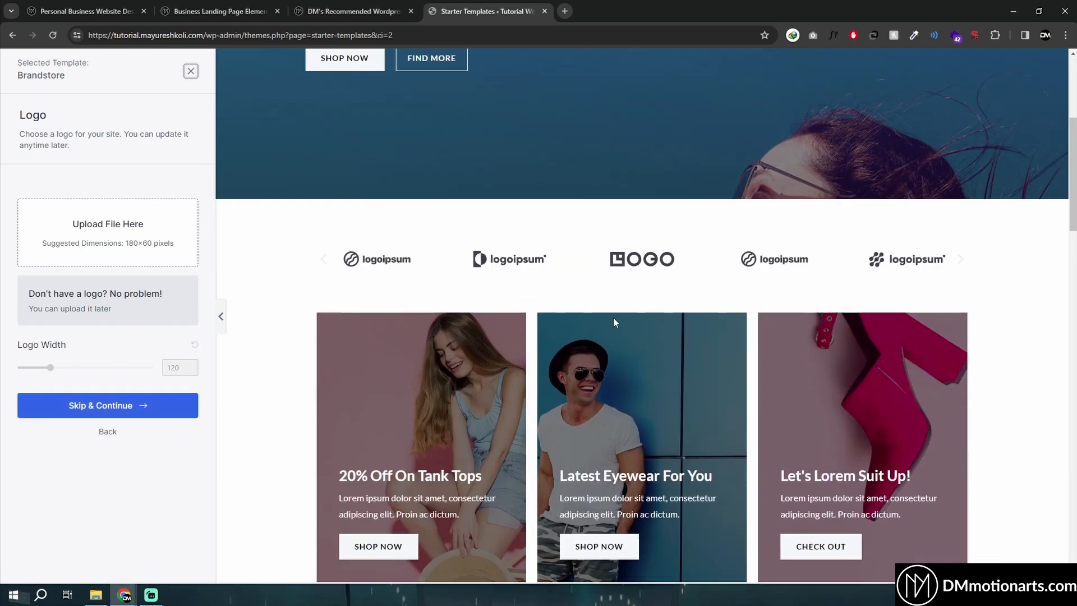
pyautogui.scroll(-8, 618, 323)
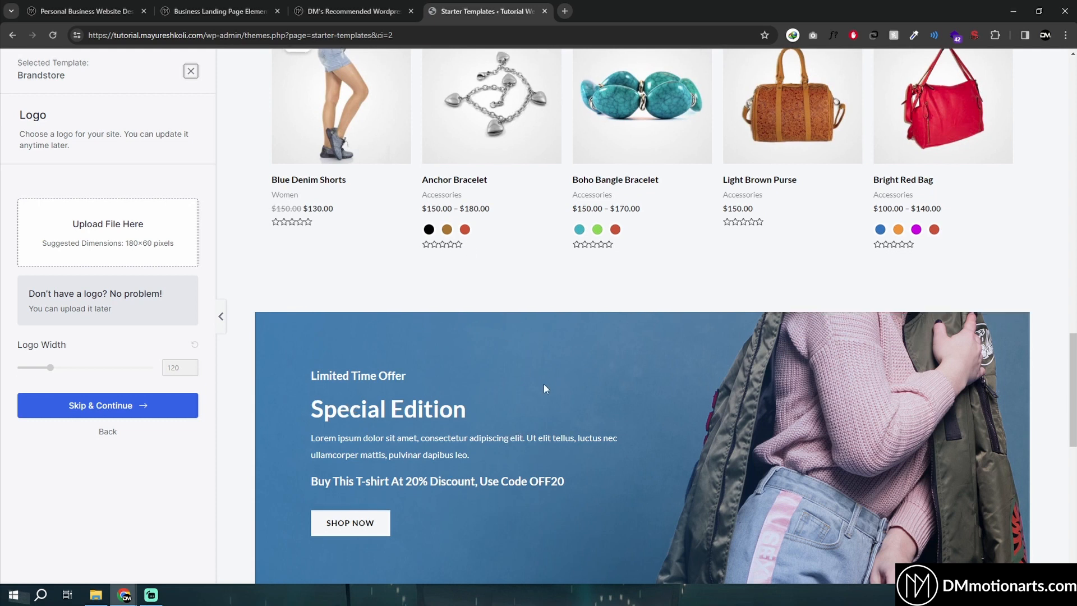
pyautogui.scroll(-6, 544, 384)
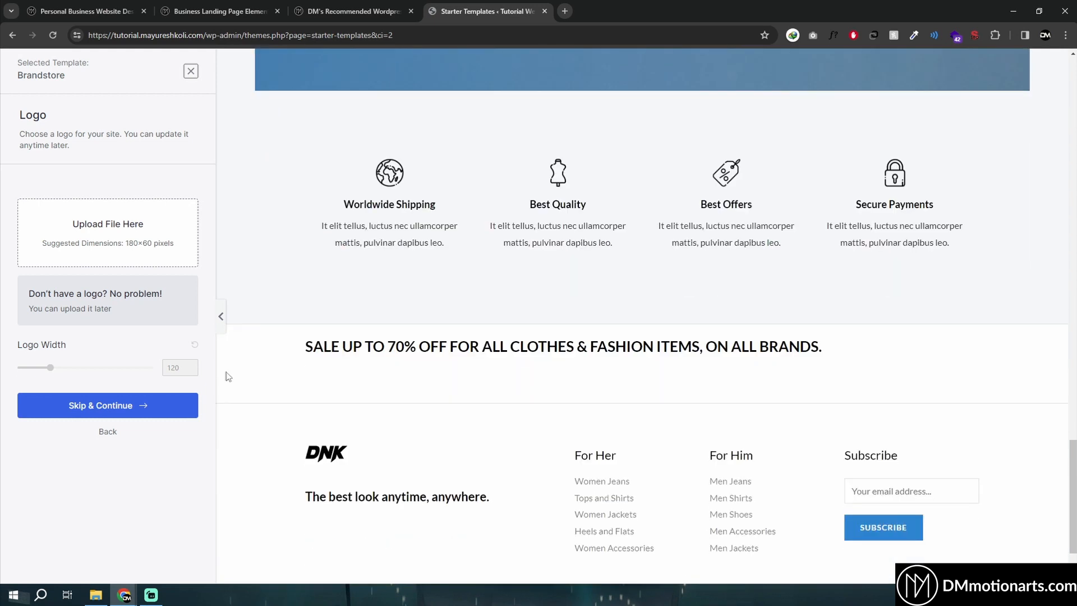
pyautogui.click(130, 411)
pyautogui.scroll(2, 325, 371)
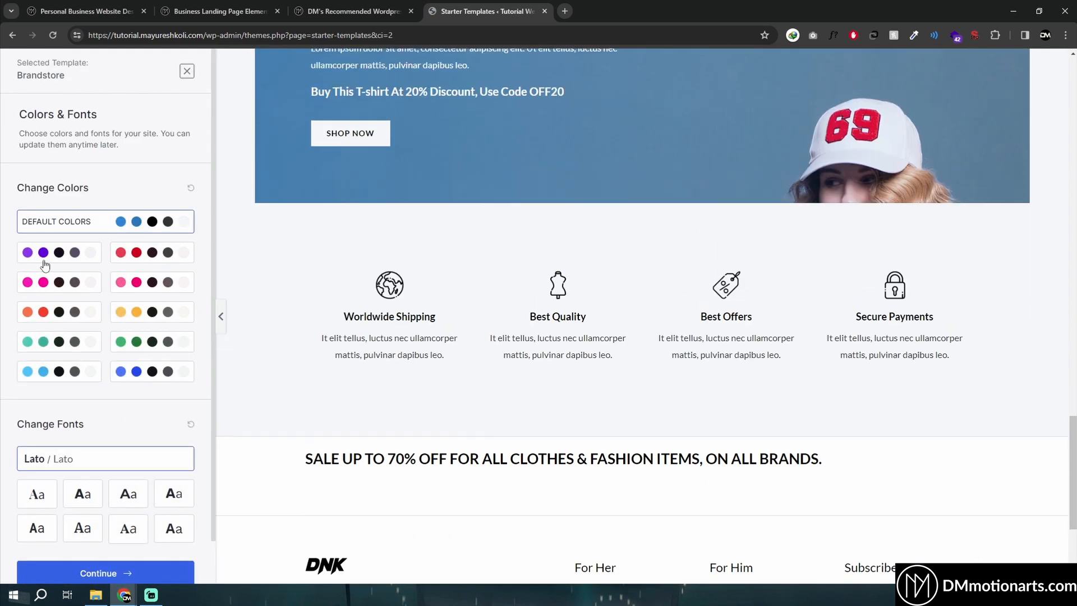
pyautogui.scroll(5, 291, 320)
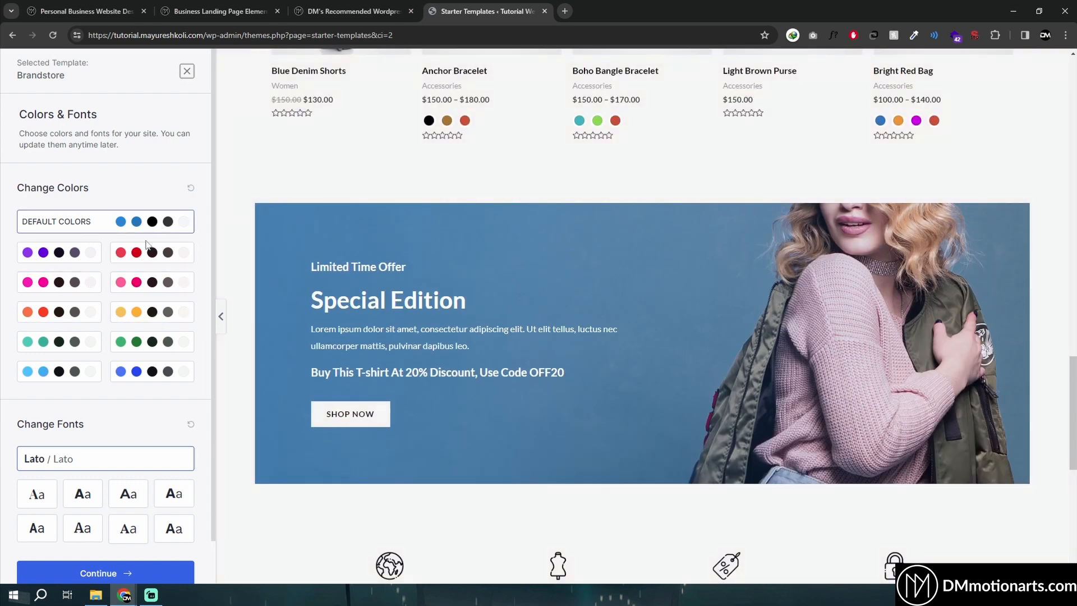
pyautogui.scroll(-1, 124, 477)
pyautogui.click(116, 527)
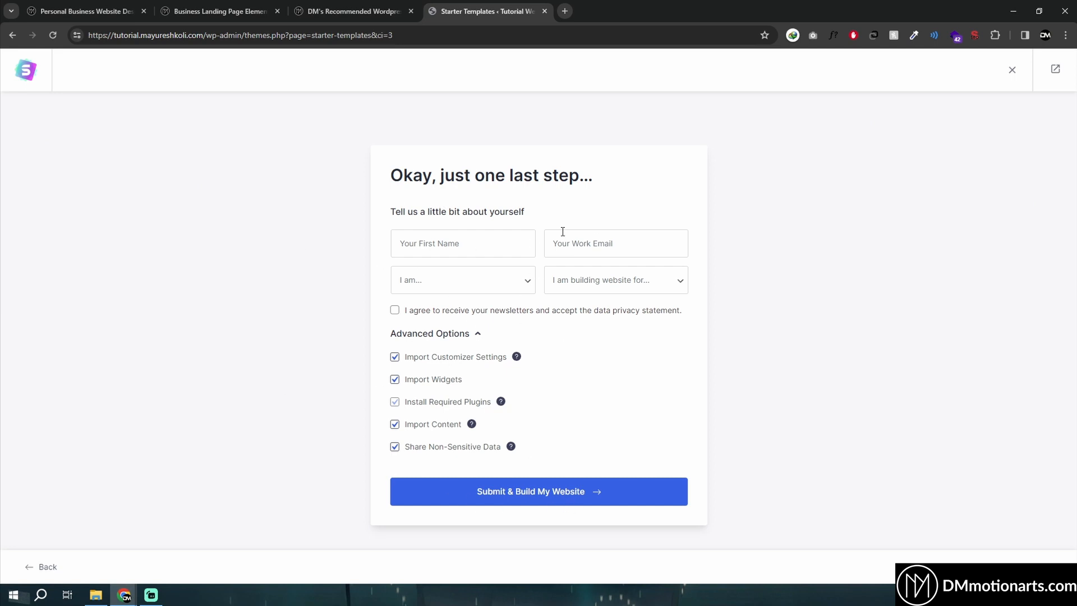
# Build the website with all advanced import options enabled, then view the refreshed finished site and close the template setup page
pyautogui.click(573, 492)
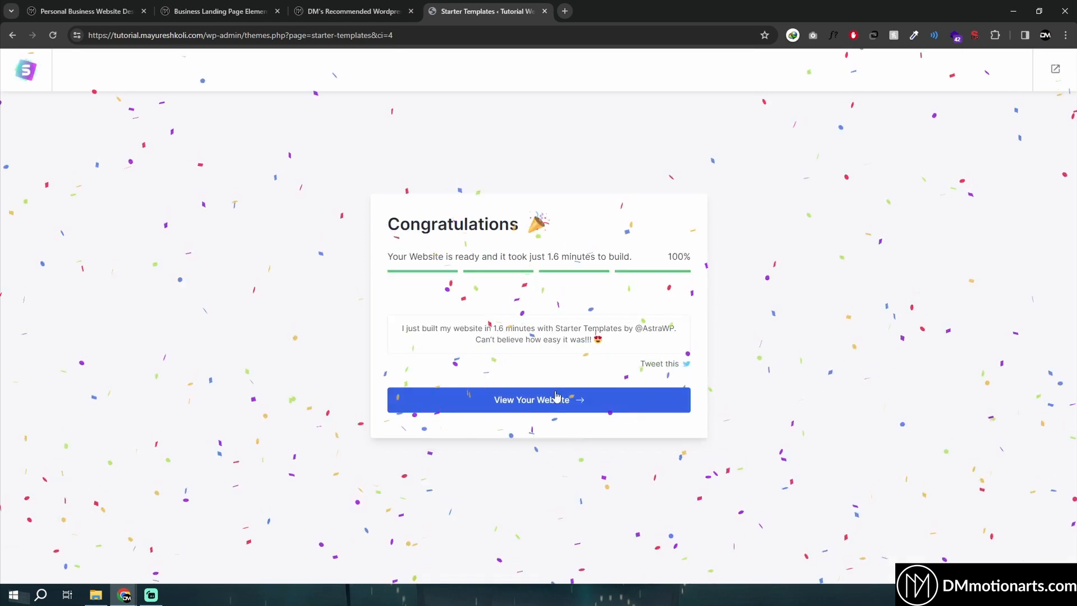
pyautogui.click(553, 399)
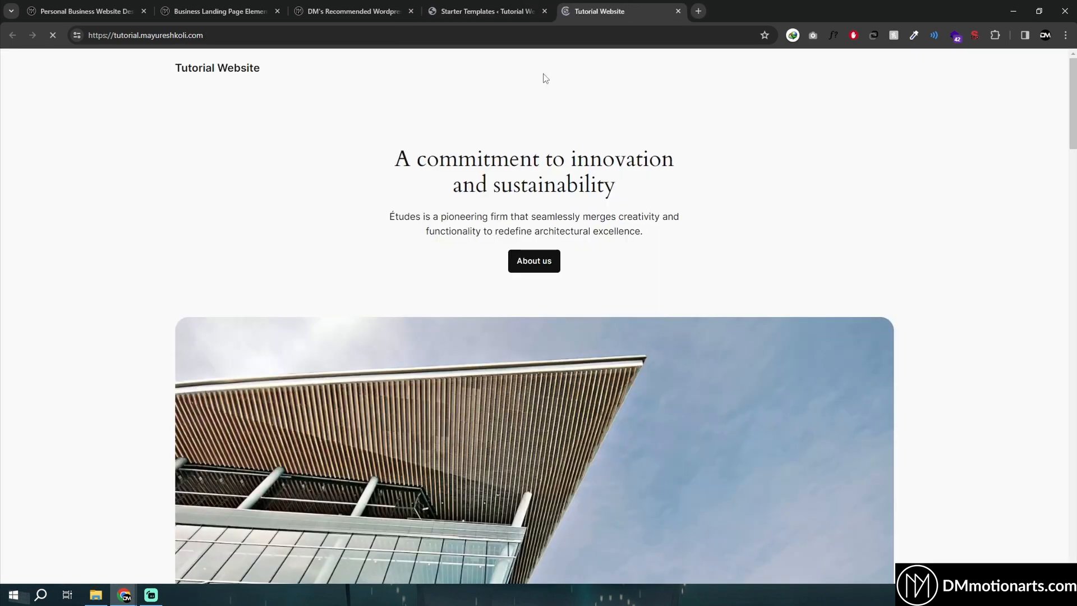
pyautogui.rightClick(512, 115)
pyautogui.click(548, 158)
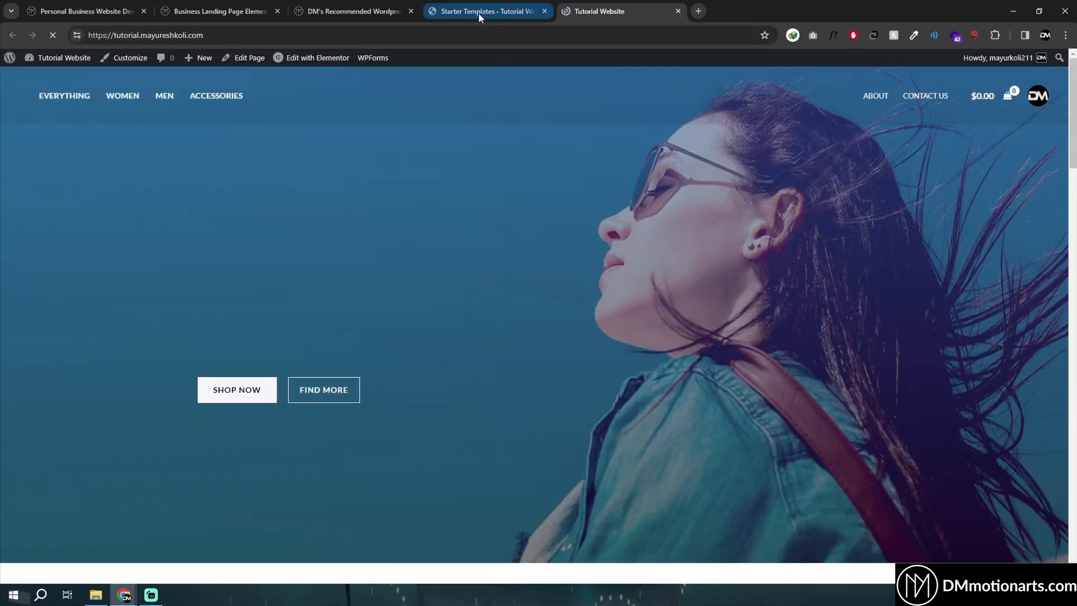
pyautogui.middleClick(473, 11)
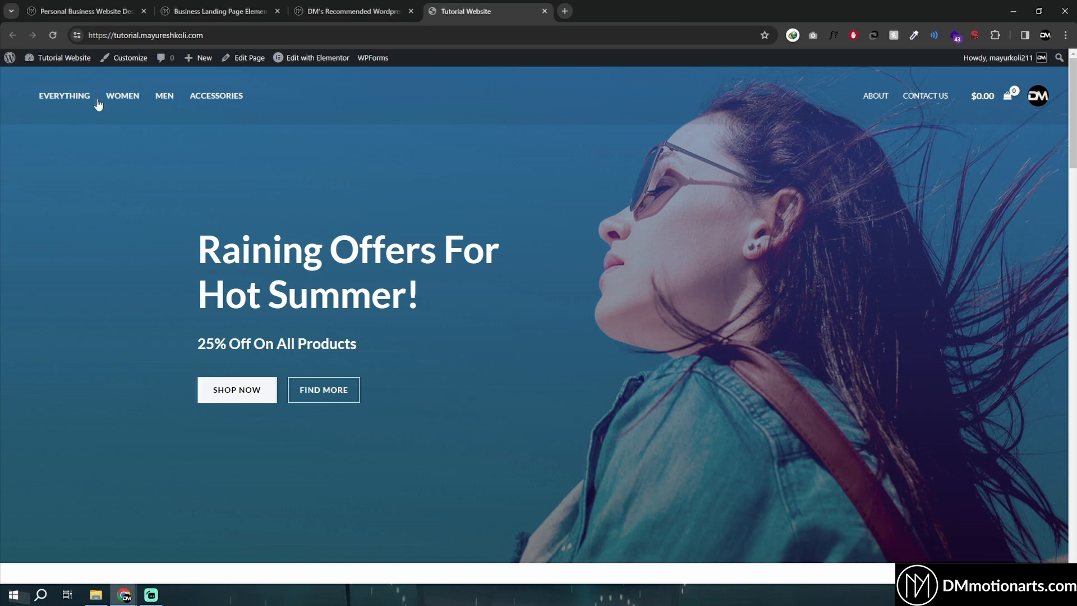
# Open the new home page in the WordPress Customizer
pyautogui.click(138, 60)
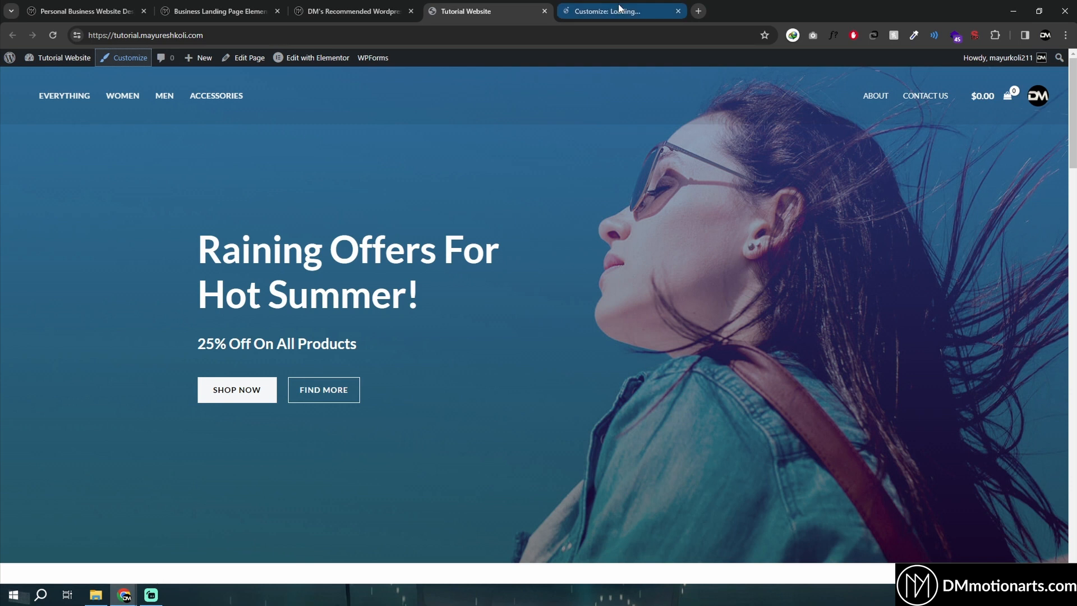
pyautogui.click(14, 95)
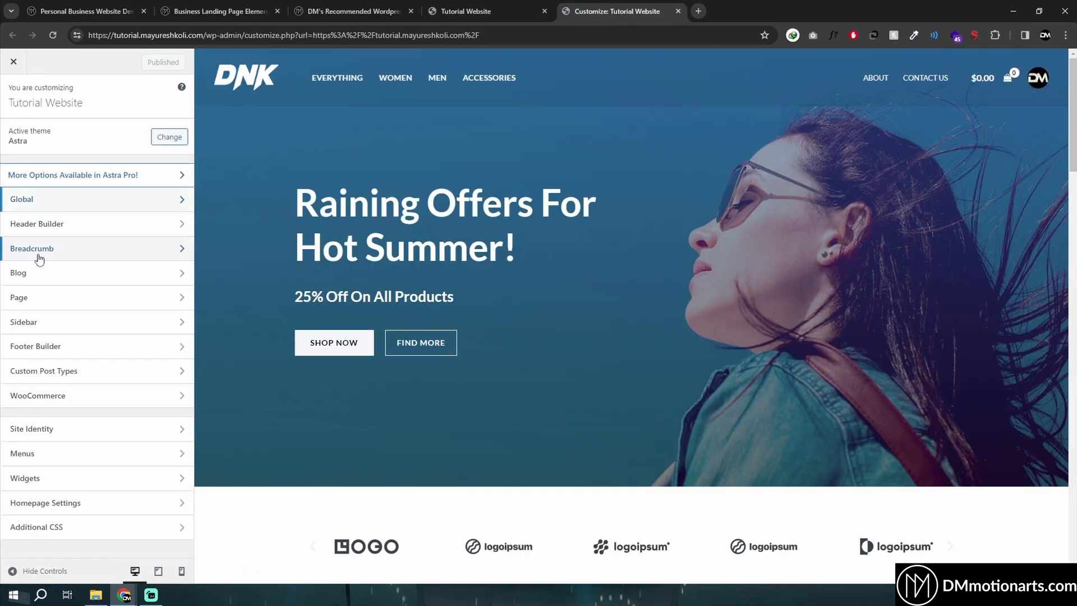
# Open the Header Builder's Site Title & Logo settings and examine the logo, retina logo, width and site title options
pyautogui.click(45, 232)
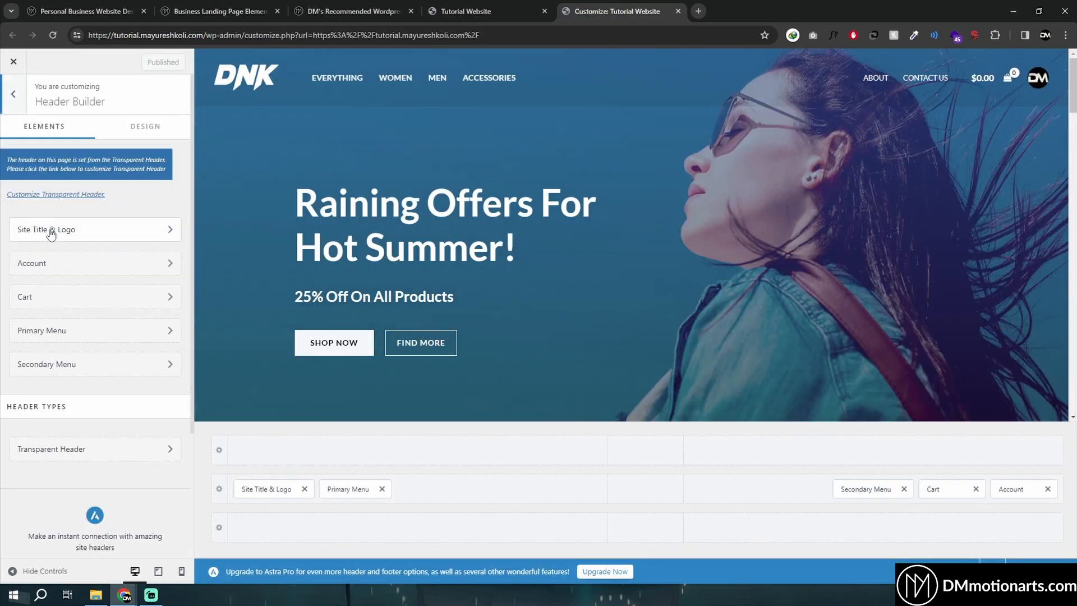
pyautogui.click(77, 231)
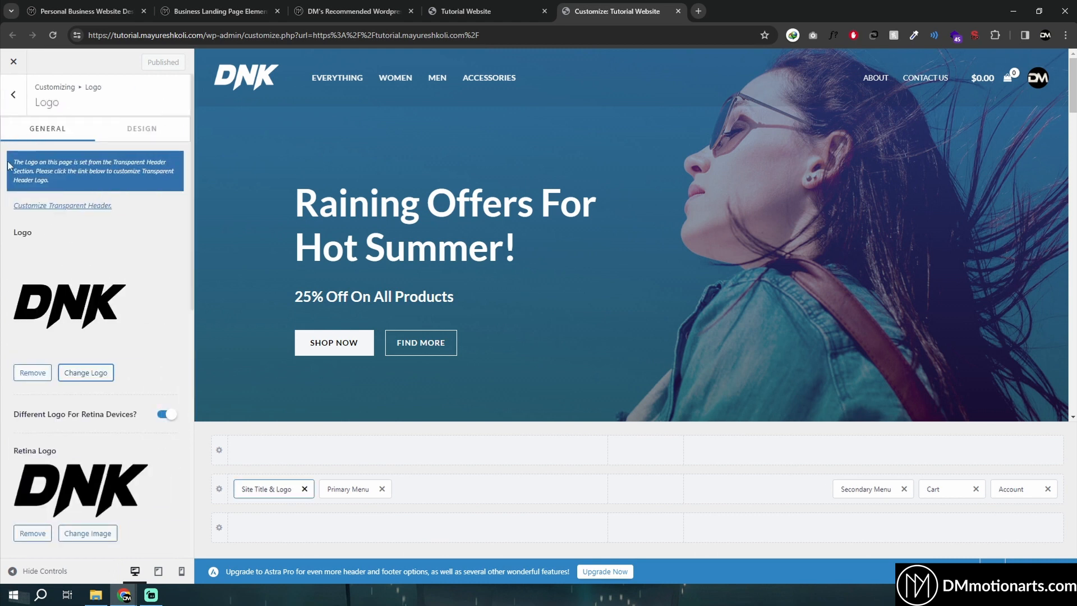
pyautogui.scroll(-2, 61, 393)
pyautogui.scroll(3, 70, 387)
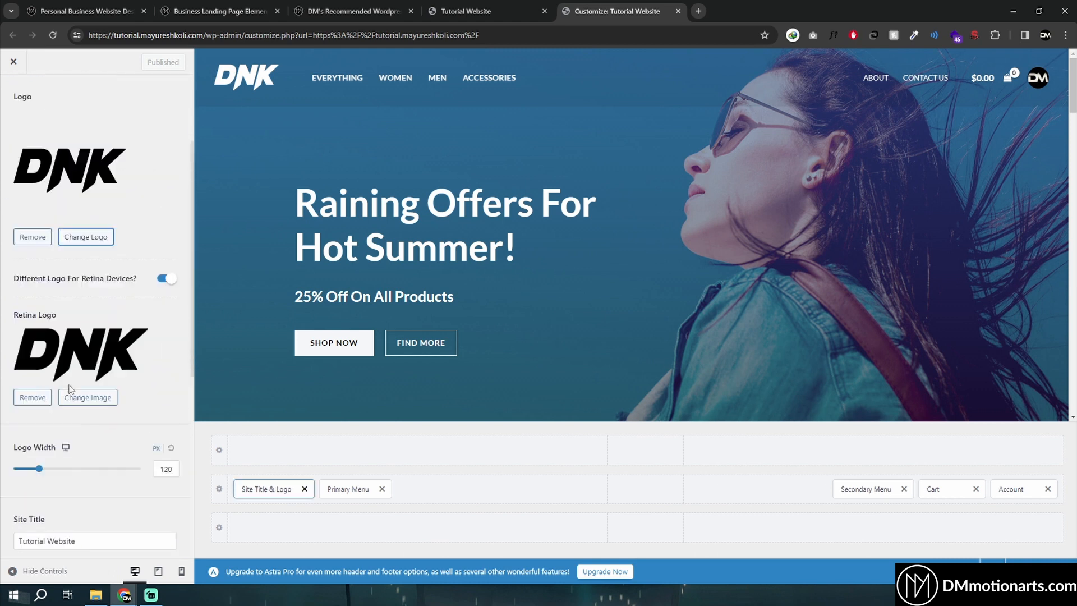
pyautogui.scroll(-8, 89, 361)
pyautogui.scroll(10, 110, 404)
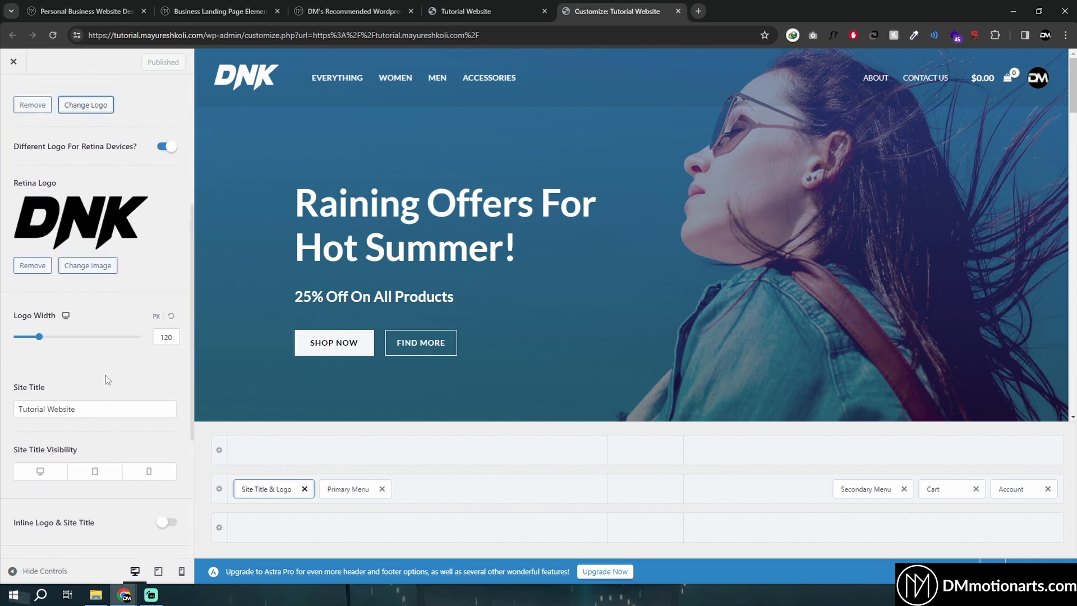
# View the live site in a separate tab, then come back to the logo settings and return to the Header Builder
pyautogui.middleClick(10, 66)
pyautogui.click(723, 3)
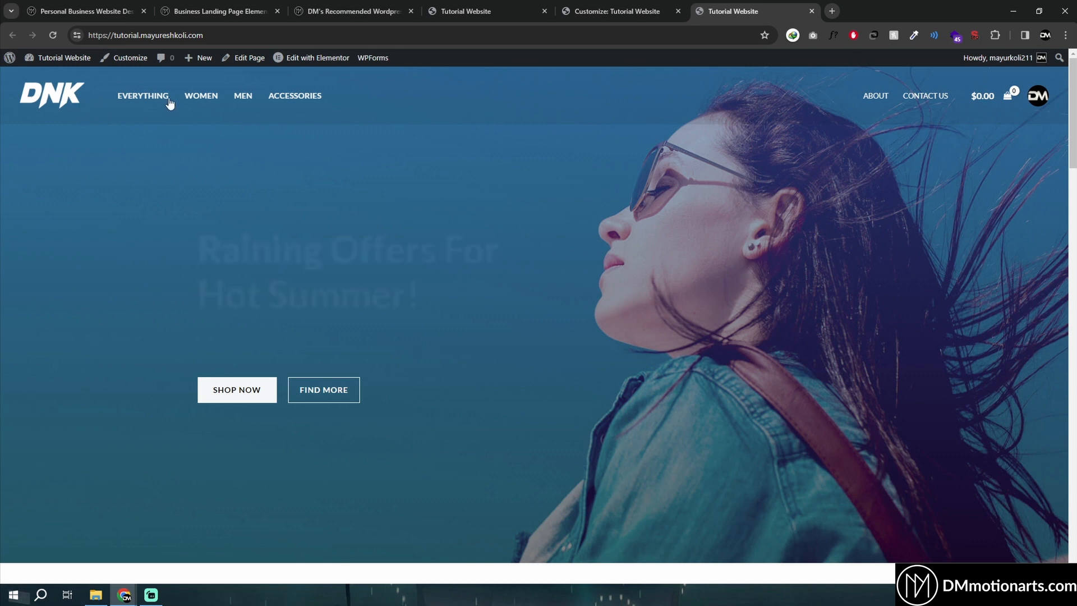
pyautogui.hotkey('ctrl', 'shift', 'Tab')
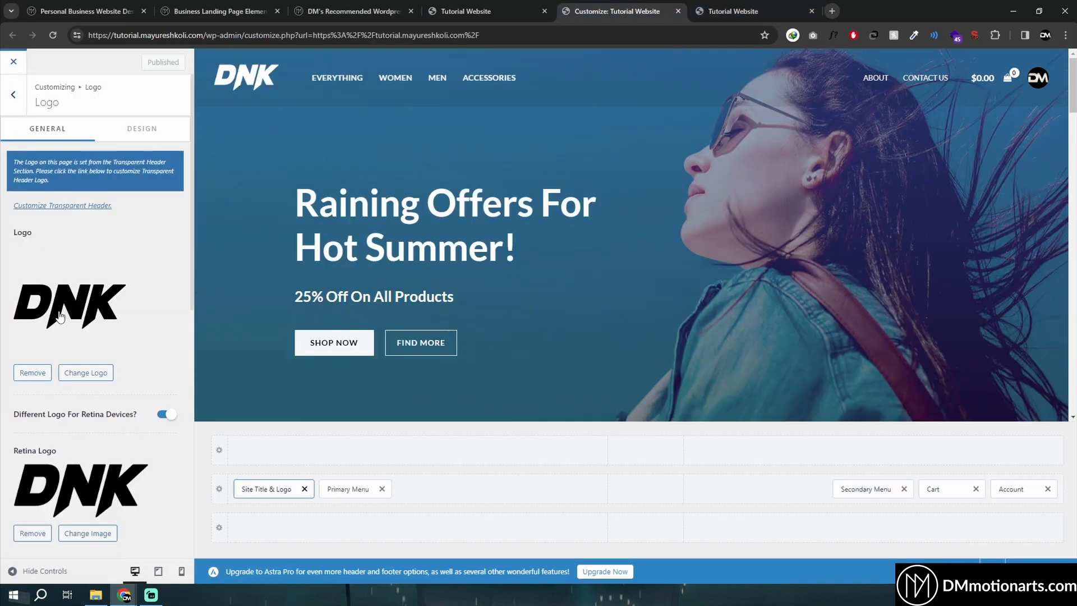
pyautogui.scroll(-5, 60, 317)
pyautogui.scroll(5, 61, 318)
pyautogui.click(7, 107)
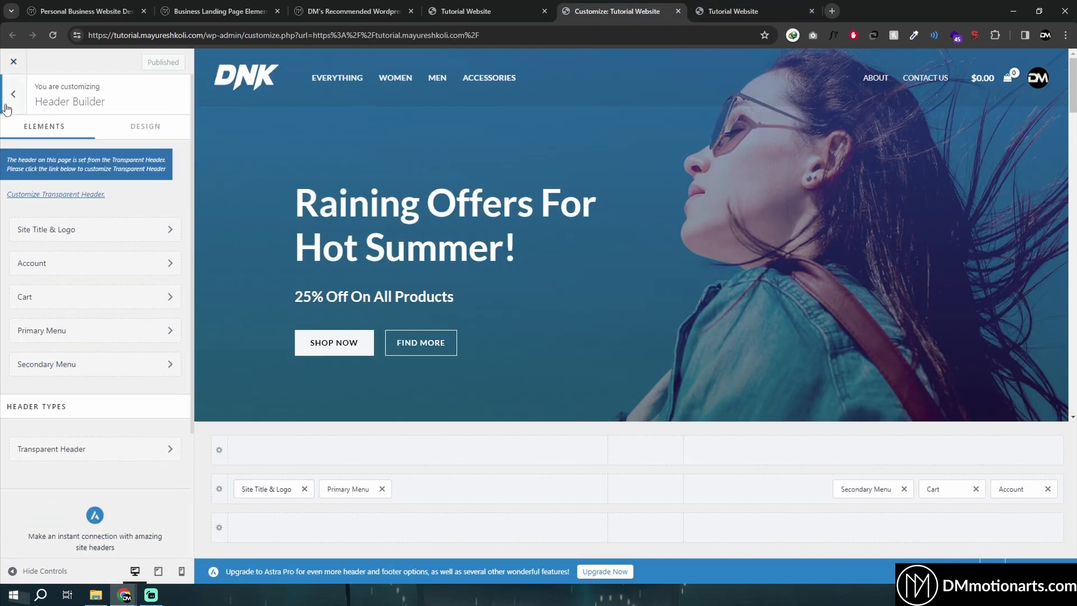
# Examine the header's Account element settings and the Breadcrumb settings, and close the Customizer
pyautogui.click(7, 106)
pyautogui.click(49, 226)
pyautogui.click(65, 266)
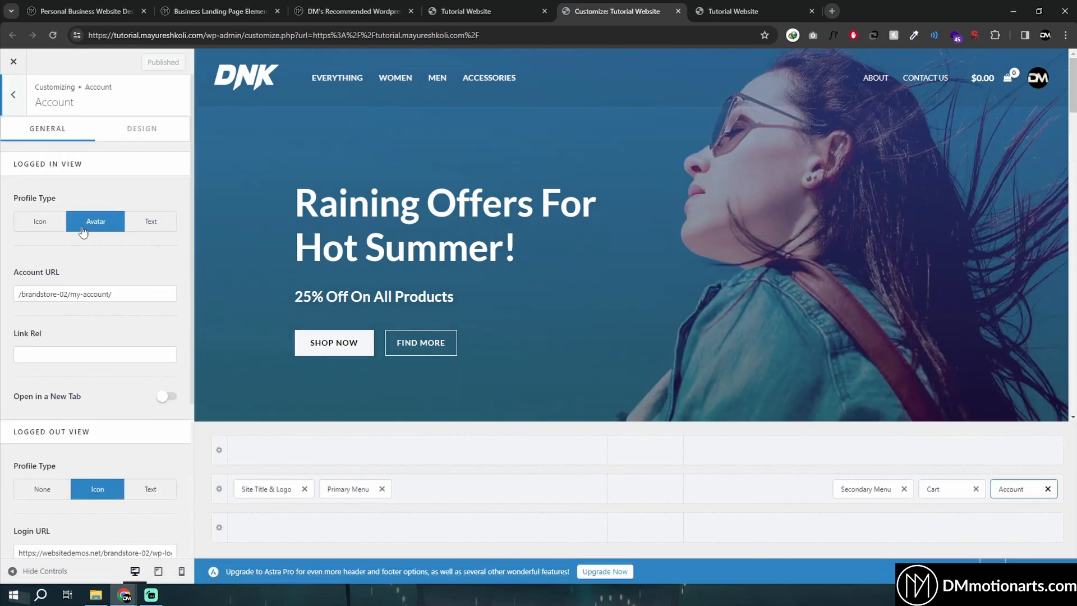
pyautogui.scroll(-4, 84, 258)
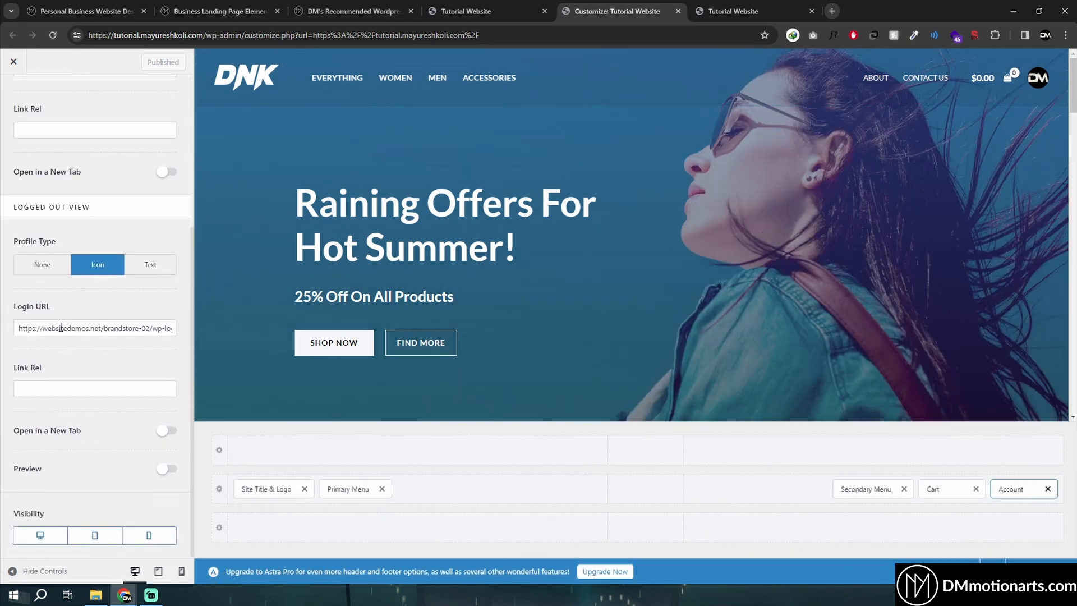
pyautogui.scroll(4, 82, 356)
pyautogui.click(17, 112)
pyautogui.click(16, 110)
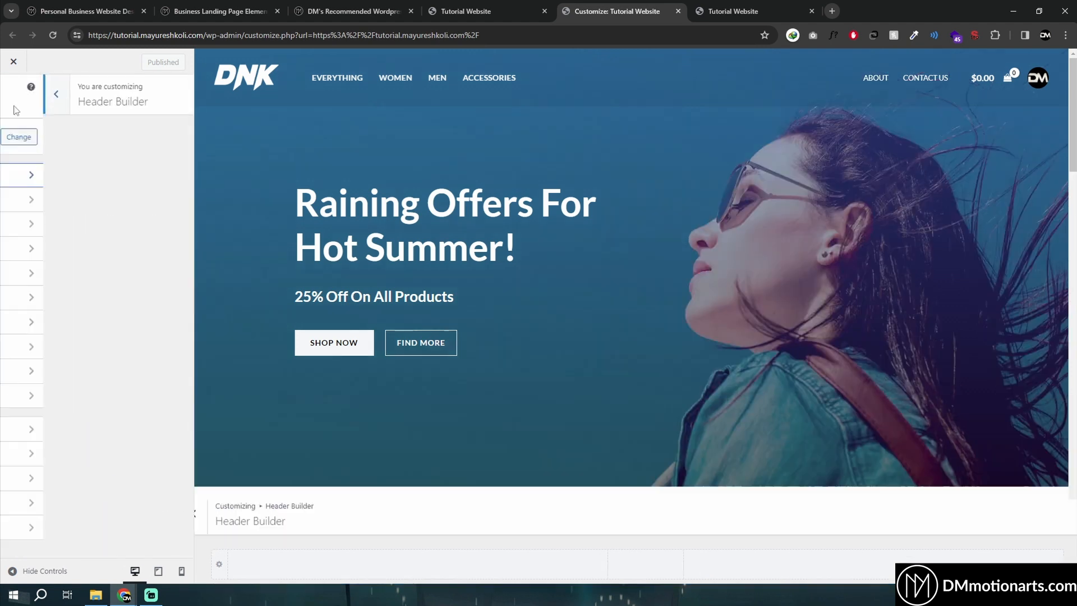
pyautogui.click(58, 248)
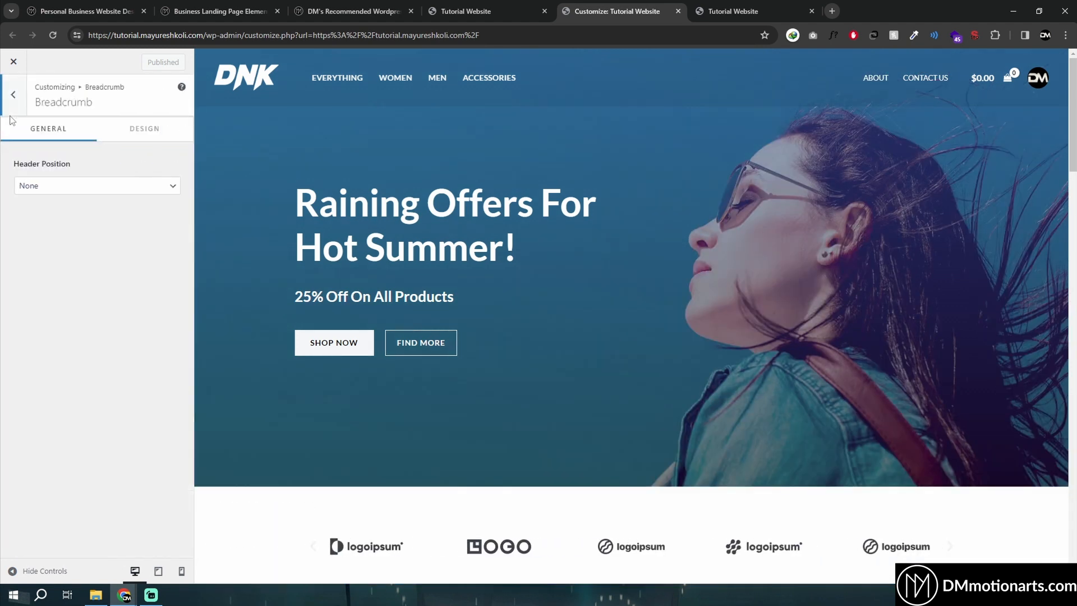
pyautogui.middleClick(595, 8)
# Look through the live home page and check its Elementor editing options
pyautogui.scroll(-5, 494, 235)
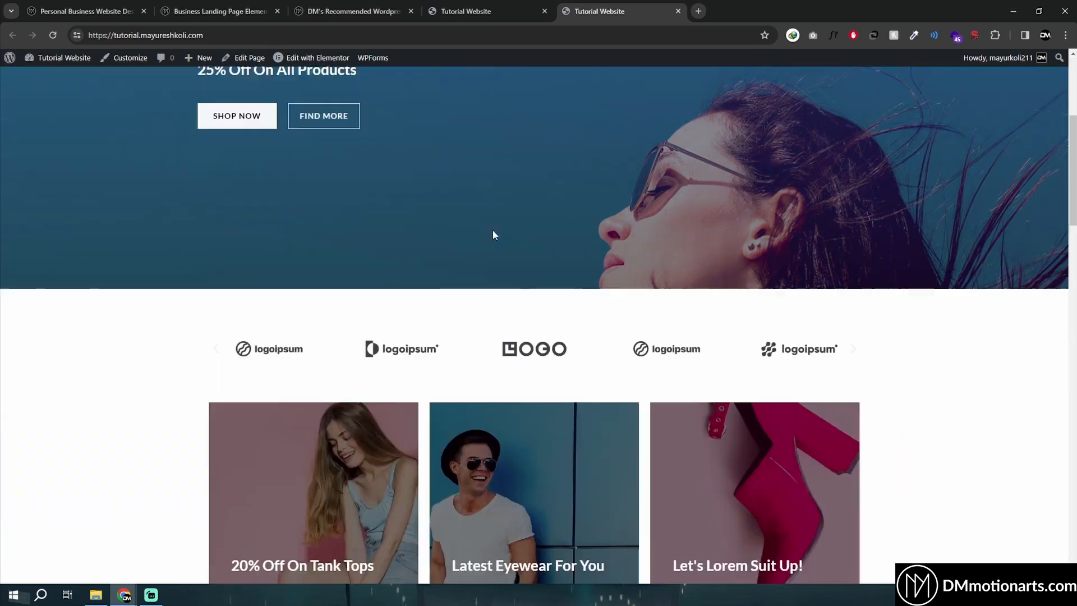
pyautogui.scroll(-12, 494, 234)
pyautogui.scroll(17, 140, 120)
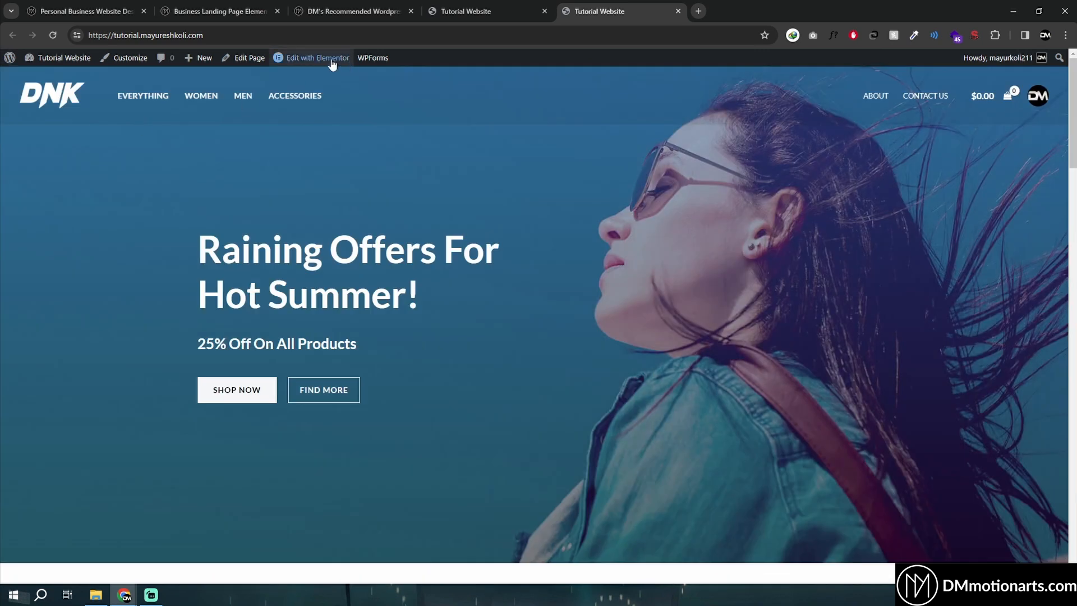
pyautogui.moveTo(323, 64)
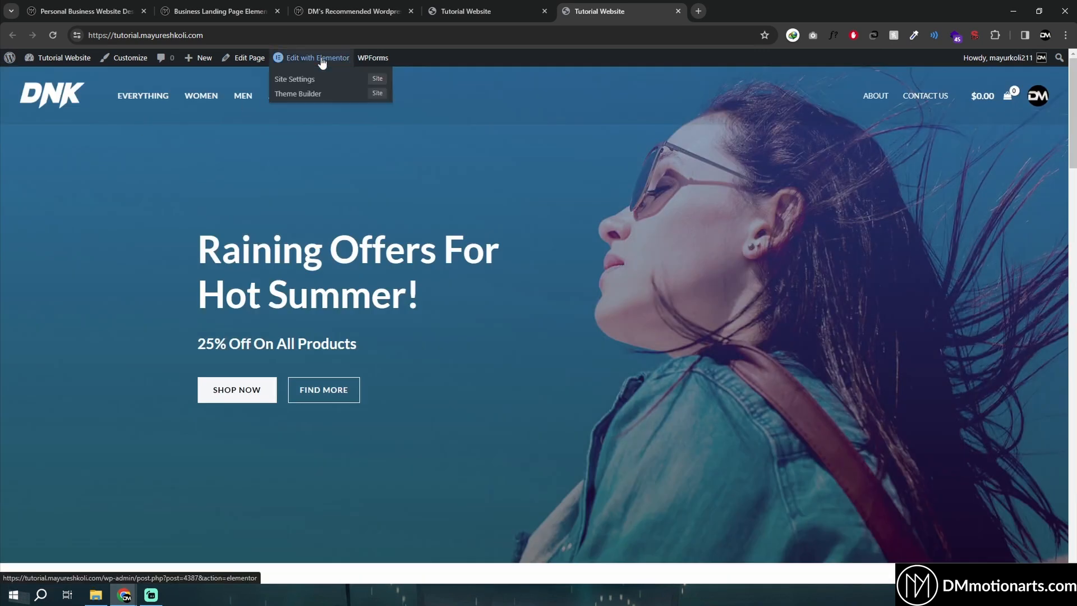
# Open the site's navigation pages, including Women, Men, Accessories, About and Contact Us, in separate background tabs
pyautogui.keyDown('ctrl'); pyautogui.click(201, 97); pyautogui.keyUp('ctrl')
pyautogui.keyDown('ctrl'); pyautogui.click(243, 97); pyautogui.keyUp('ctrl')
pyautogui.keyDown('ctrl'); pyautogui.click(295, 97); pyautogui.keyUp('ctrl')
pyautogui.keyDown('ctrl'); pyautogui.click(875, 96); pyautogui.keyUp('ctrl')
pyautogui.keyDown('ctrl'); pyautogui.click(926, 96); pyautogui.keyUp('ctrl')
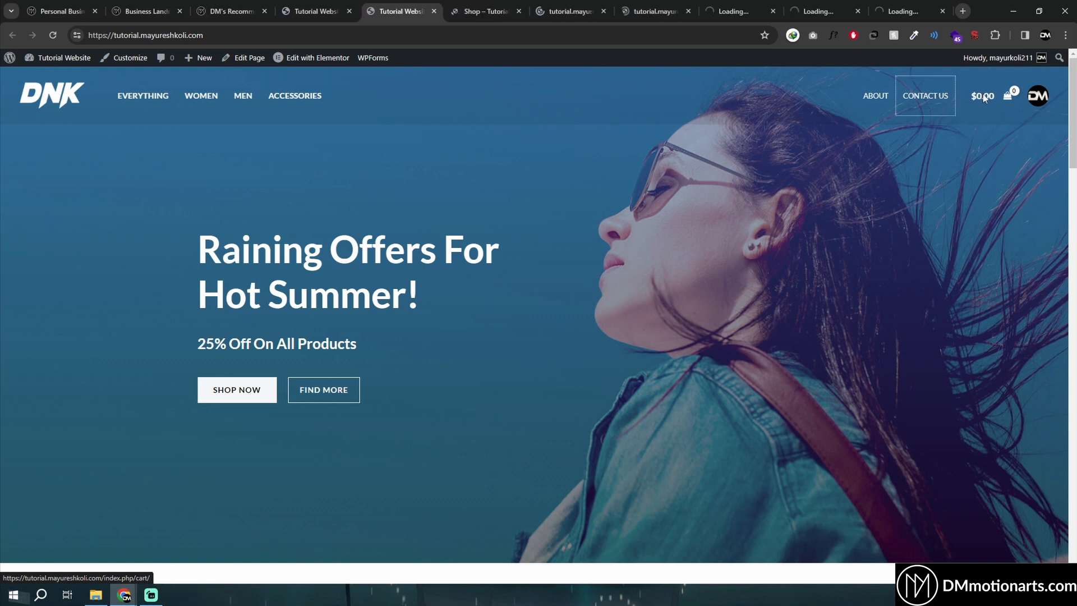
# View the shopping cart panel on the home page and close it
pyautogui.click(985, 99)
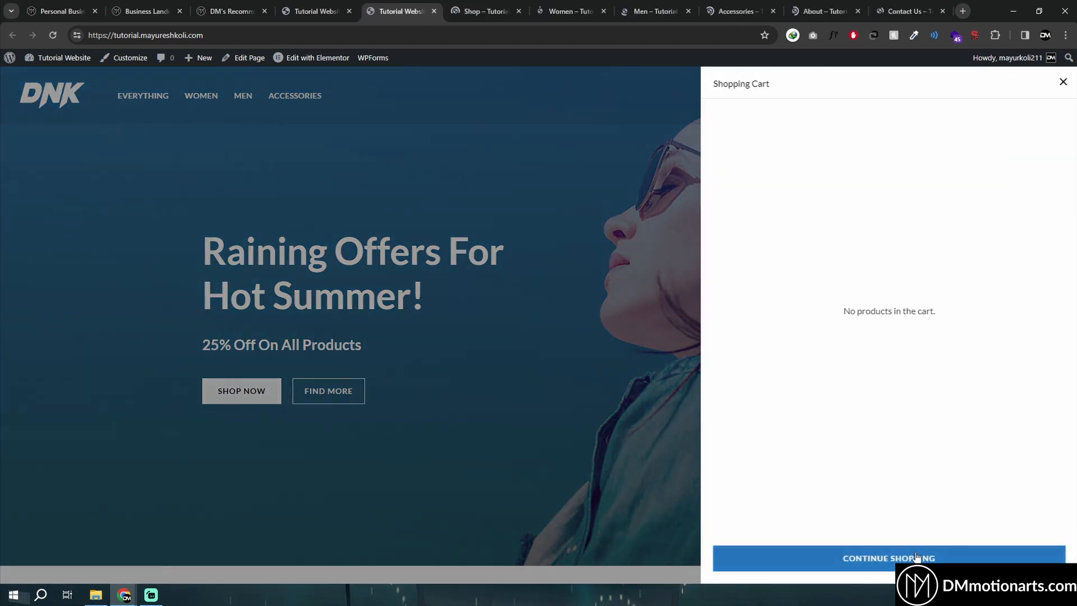
pyautogui.click(444, 384)
pyautogui.scroll(-7, 443, 386)
# Browse the products on the shop page and open the Bright Gold Purse With Chain product
pyautogui.click(515, 6)
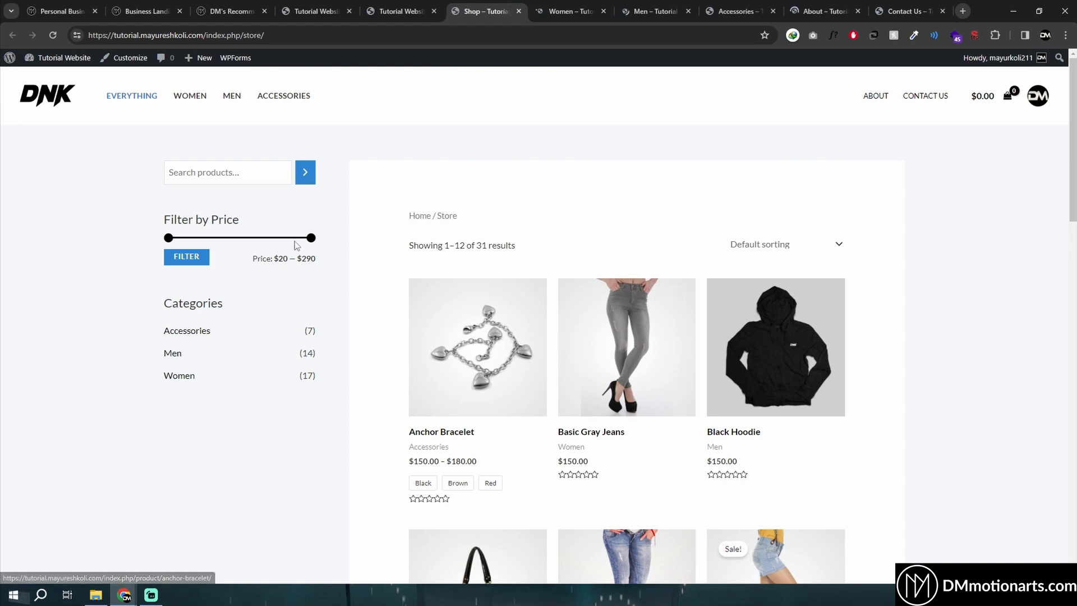
pyautogui.scroll(-10, 505, 360)
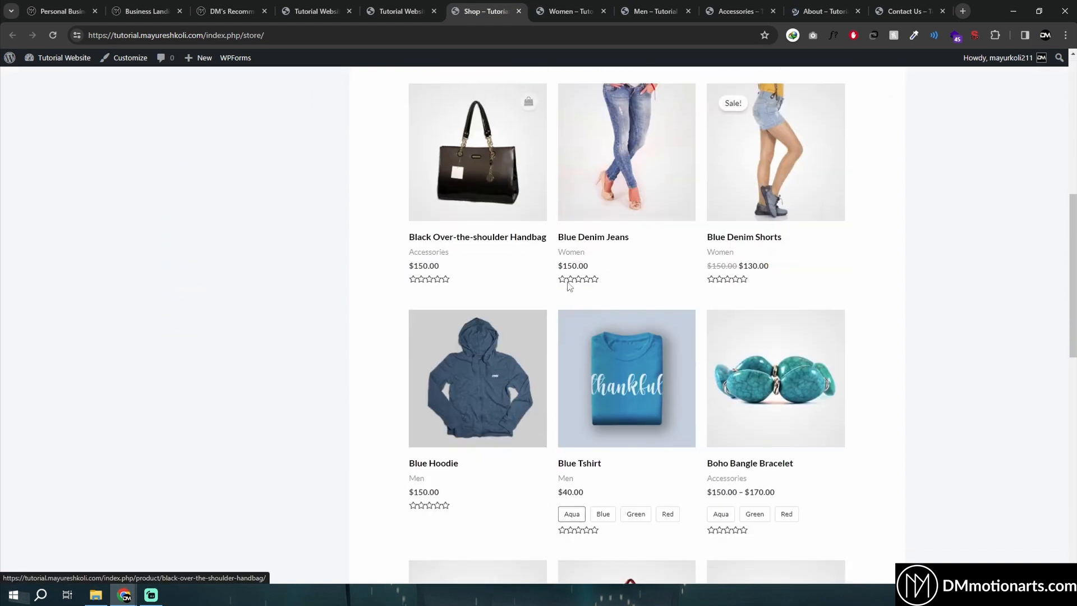
pyautogui.scroll(-3, 611, 350)
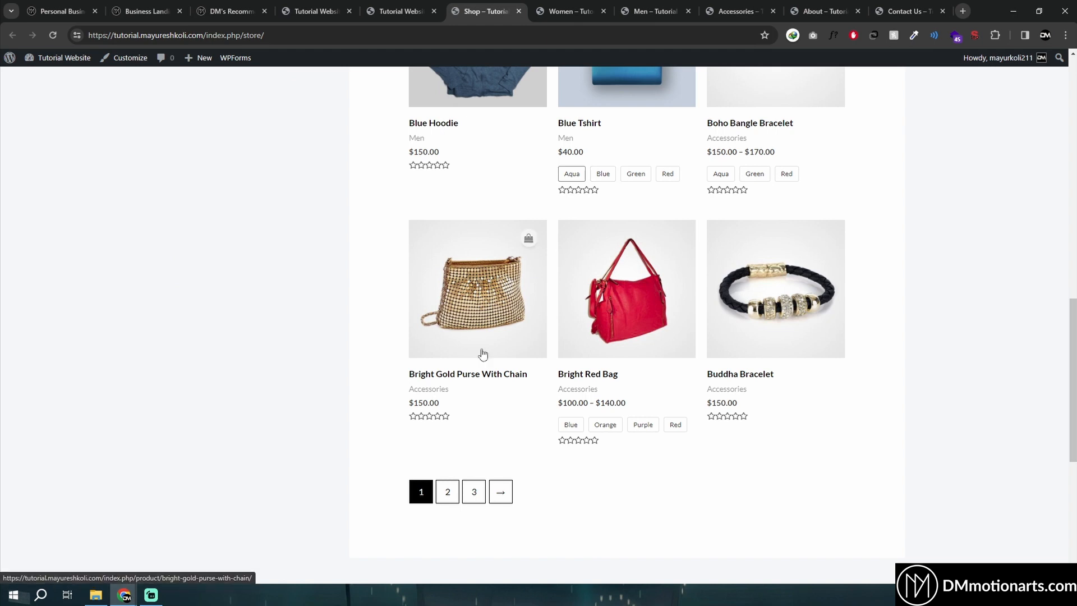
pyautogui.click(471, 303)
# Review the Women category page with its description and products, and close its tab
pyautogui.click(568, 13)
pyautogui.scroll(-2, 316, 168)
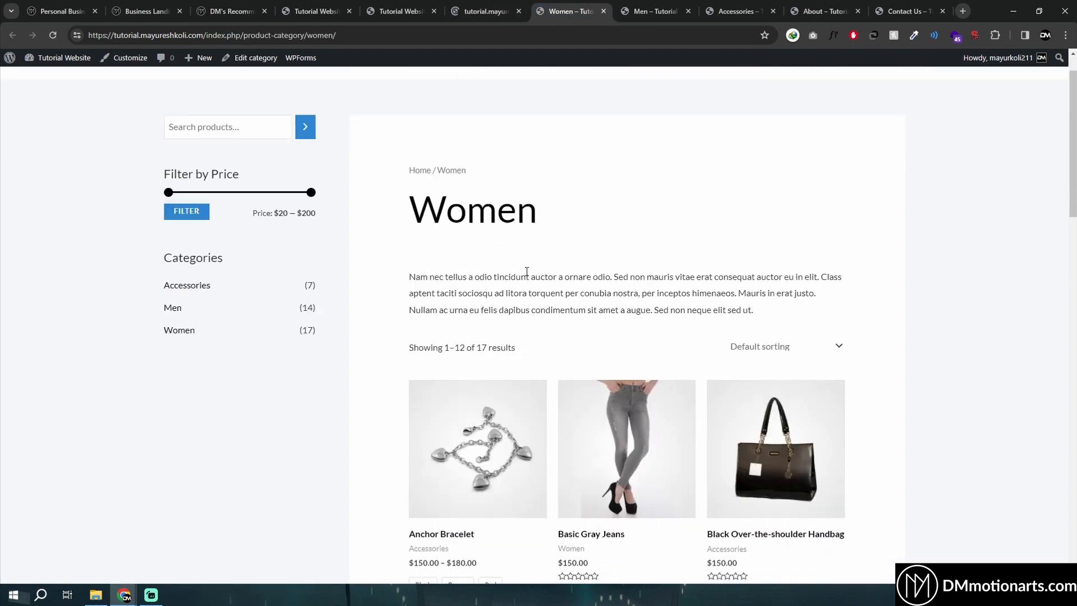
pyautogui.scroll(2, 271, 97)
pyautogui.scroll(-6, 536, 267)
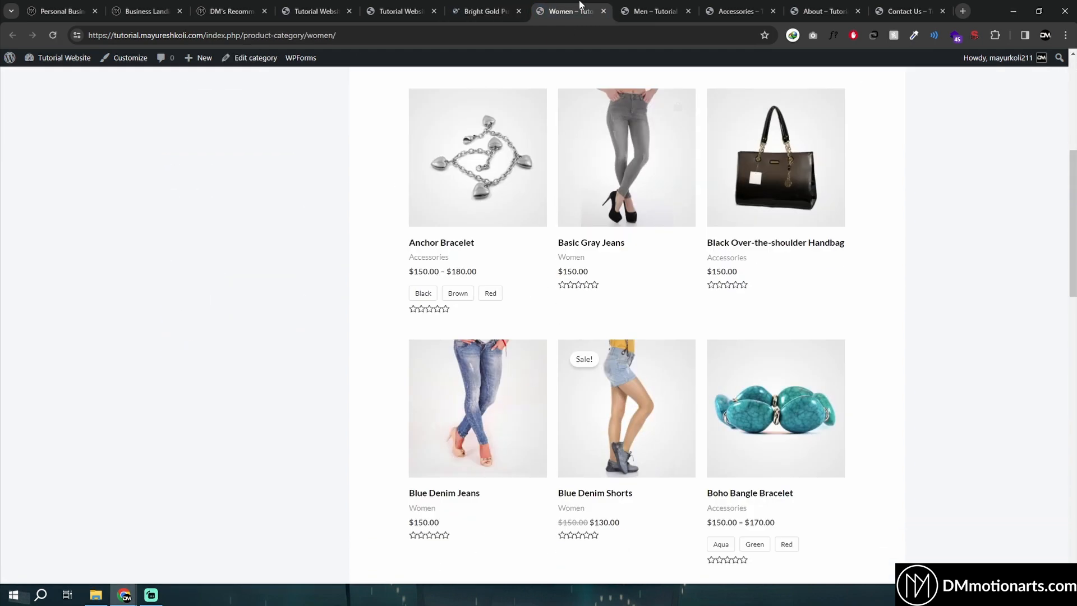
pyautogui.middleClick(581, 6)
# Review the Men, Accessories and About pages, closing each tab after viewing it
pyautogui.scroll(-4, 495, 332)
pyautogui.middleClick(637, 4)
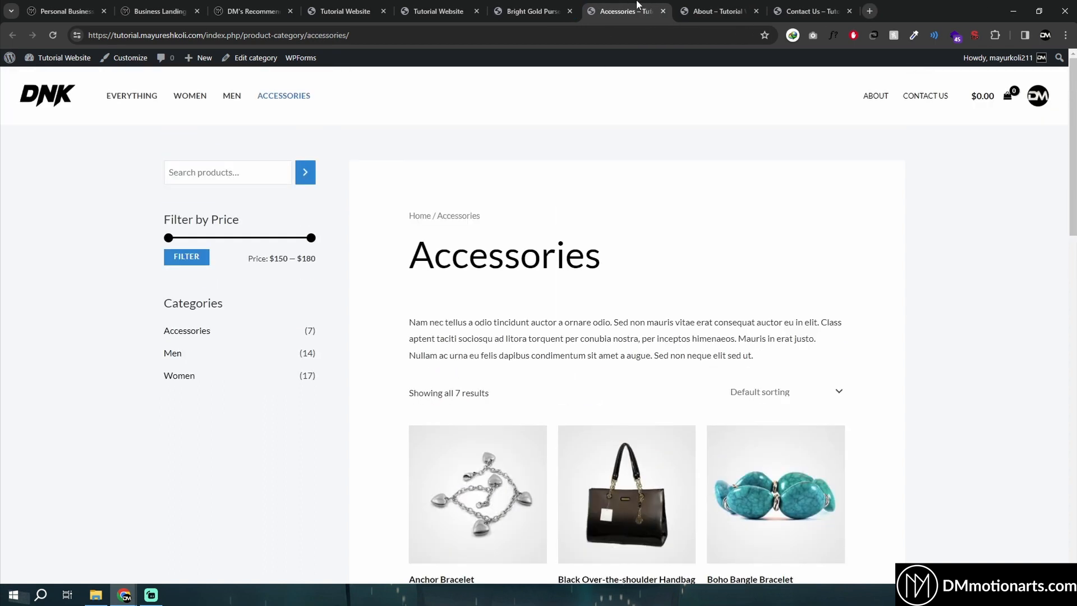
pyautogui.scroll(-4, 516, 339)
pyautogui.middleClick(656, 9)
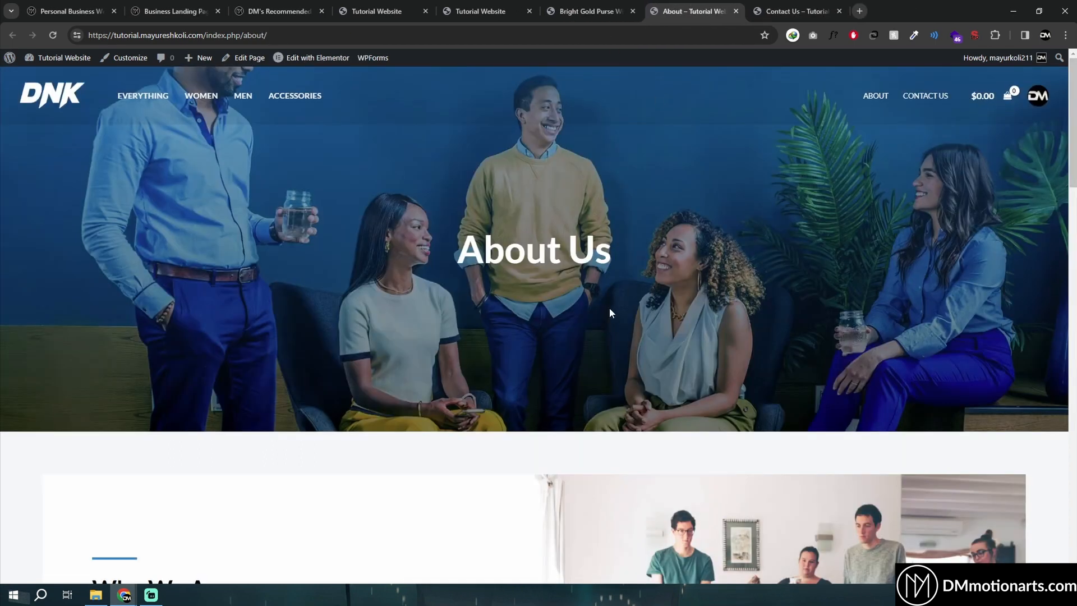
pyautogui.scroll(-20, 611, 312)
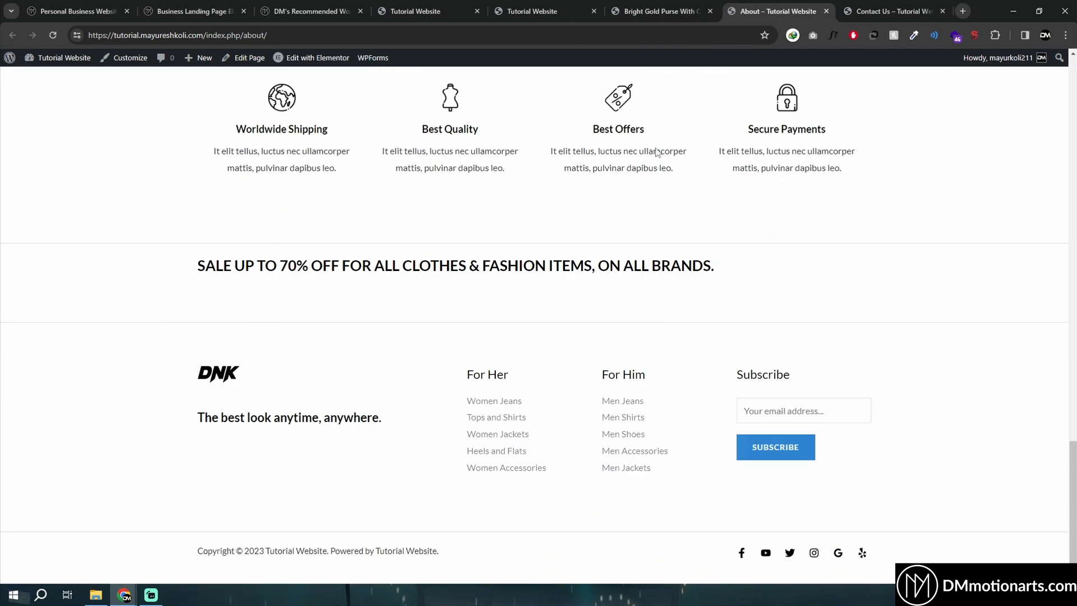
pyautogui.middleClick(778, 11)
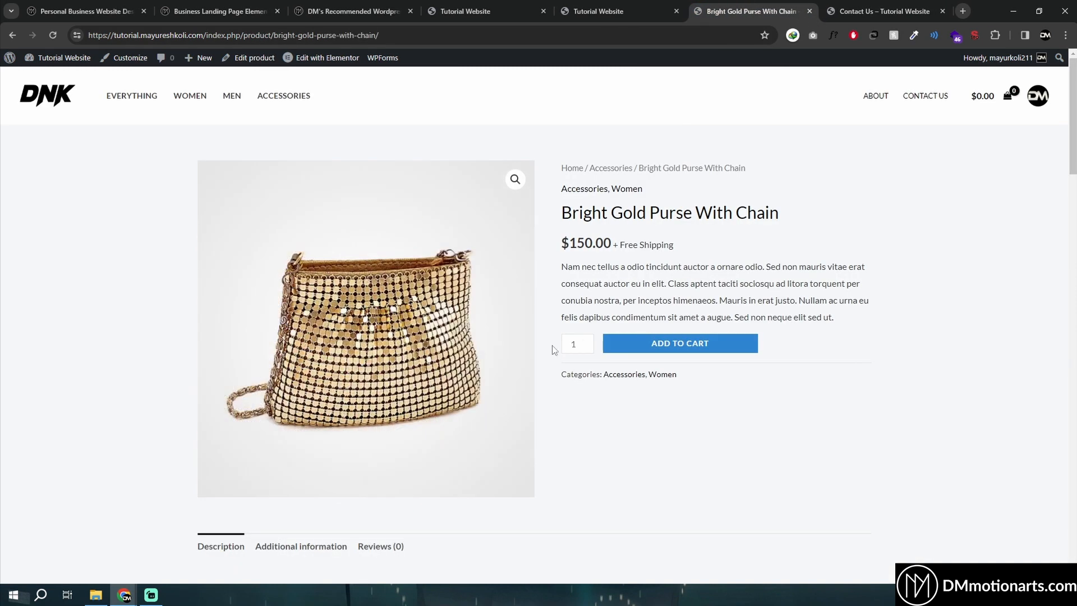
# Add one Bright Gold Purse With Chain to the cart and look through its product page
pyautogui.click(587, 347)
pyautogui.click(622, 346)
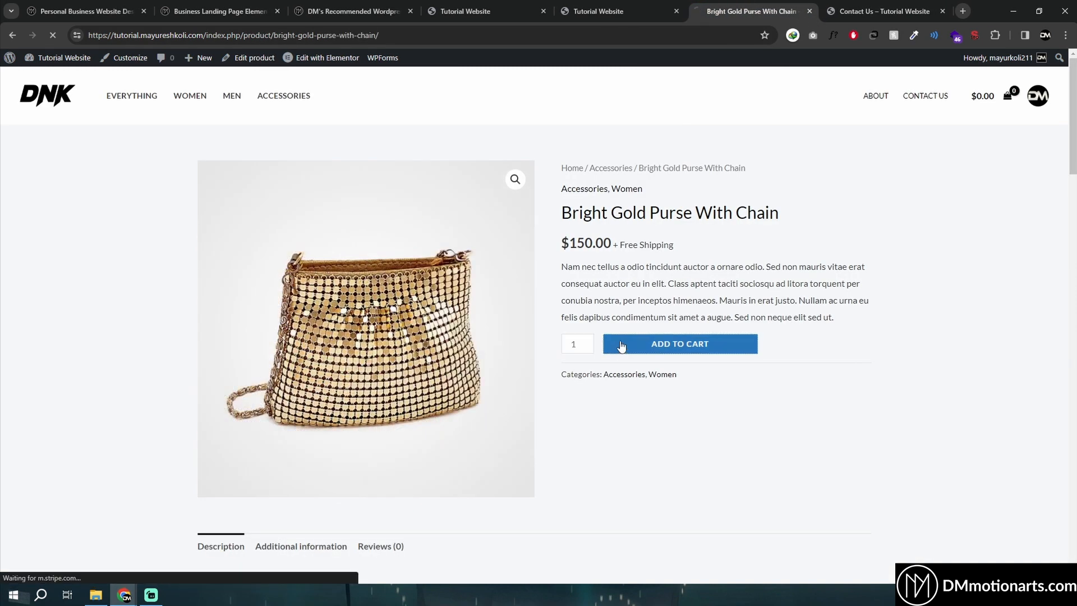
pyautogui.scroll(-10, 523, 367)
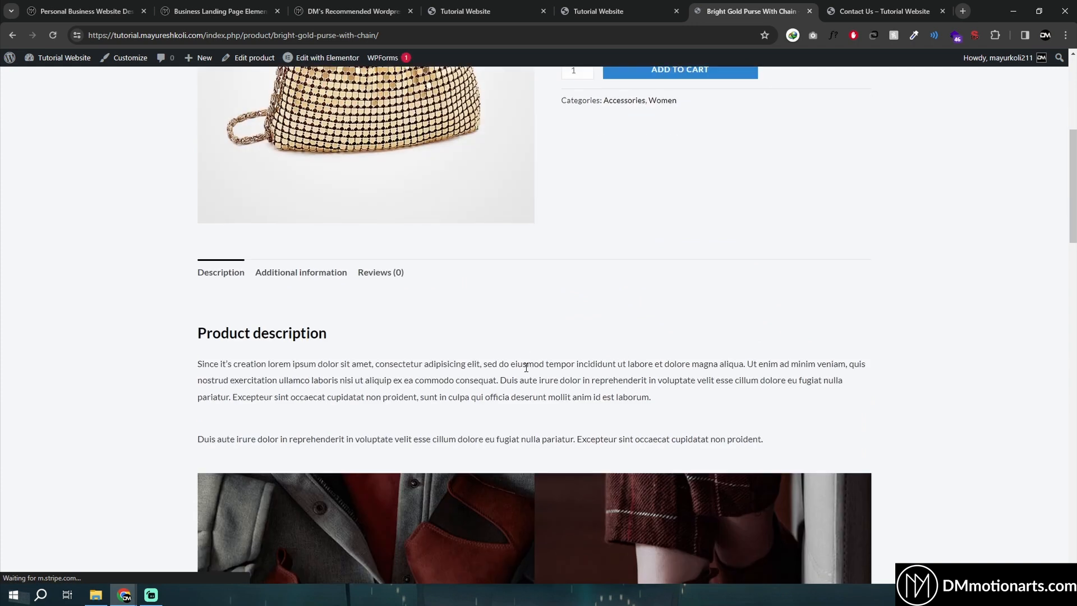
pyautogui.scroll(-15, 429, 413)
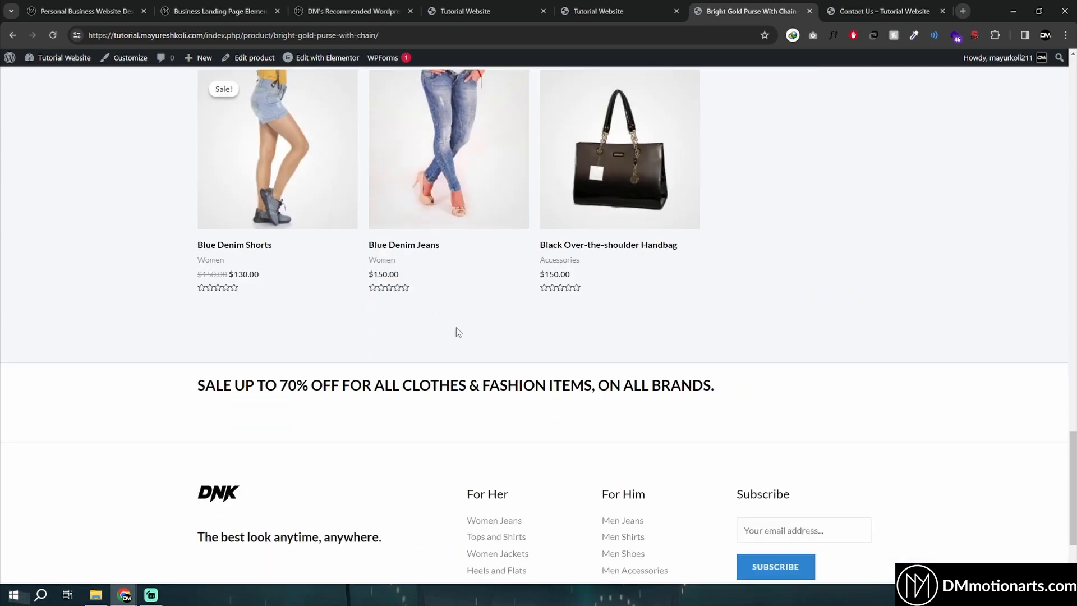
pyautogui.scroll(6, 275, 340)
pyautogui.scroll(20, 772, 398)
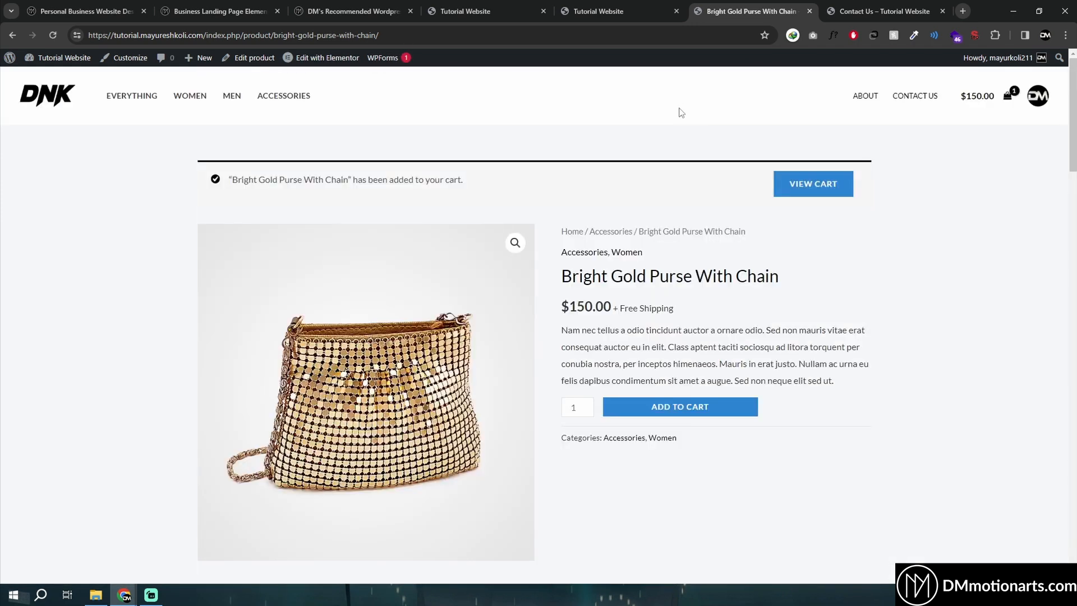
# View the cart page, proceed to checkout, and examine the billing form
pyautogui.click(995, 101)
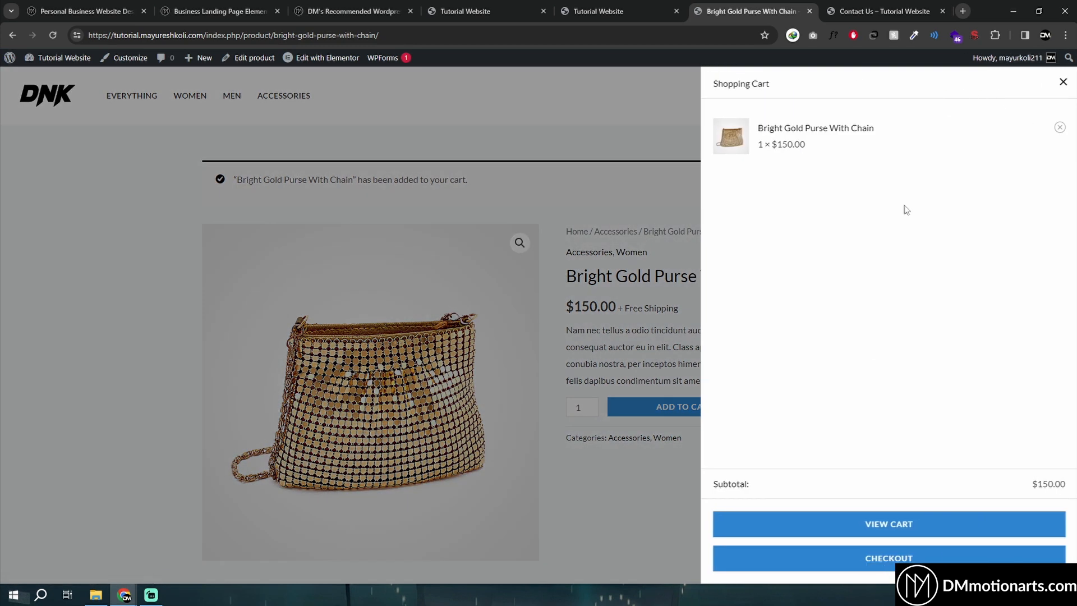
pyautogui.click(897, 536)
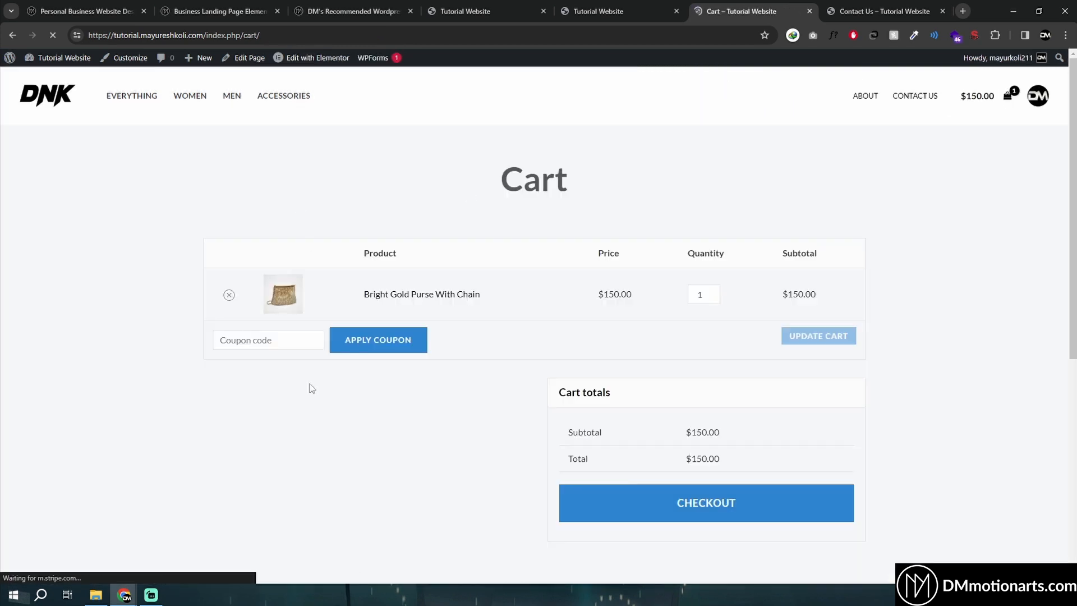
pyautogui.click(701, 516)
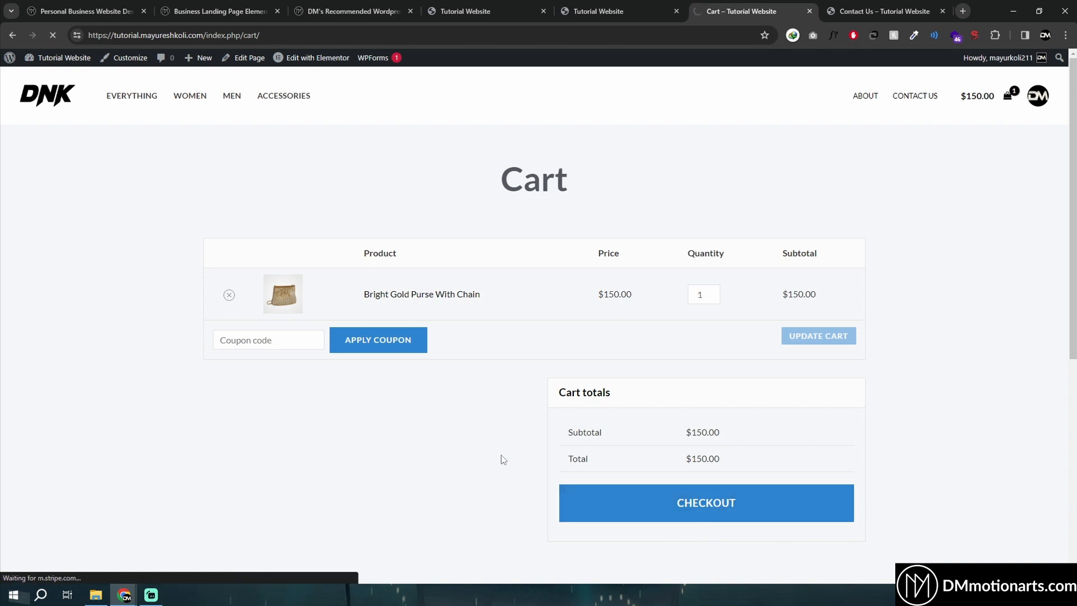
pyautogui.scroll(-10, 404, 353)
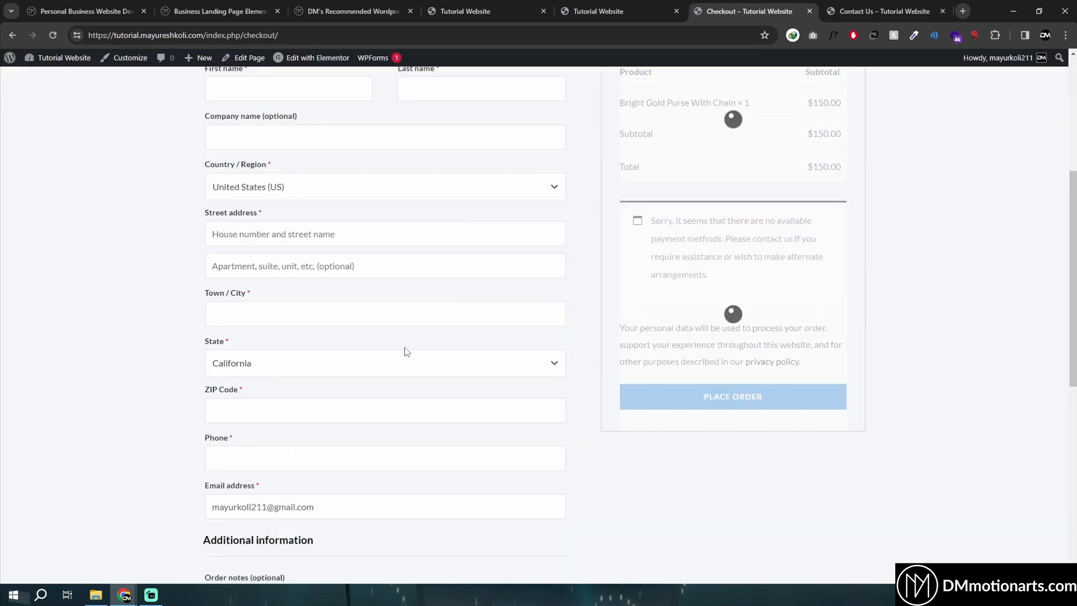
# Return to the site's home page and open it for editing with Elementor in a new tab
pyautogui.scroll(10, 586, 341)
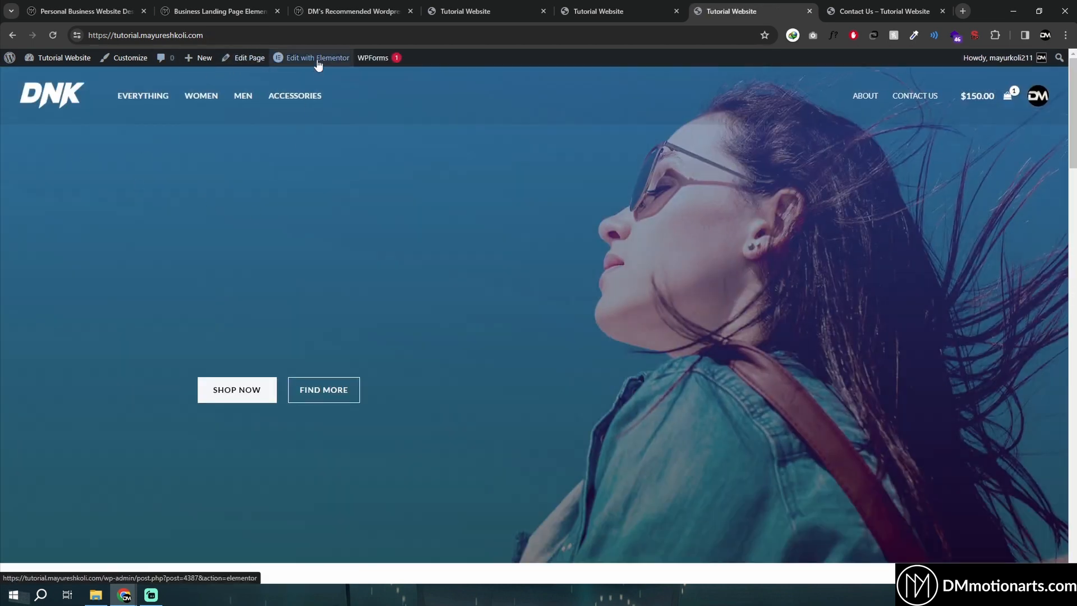
pyautogui.middleClick(320, 60)
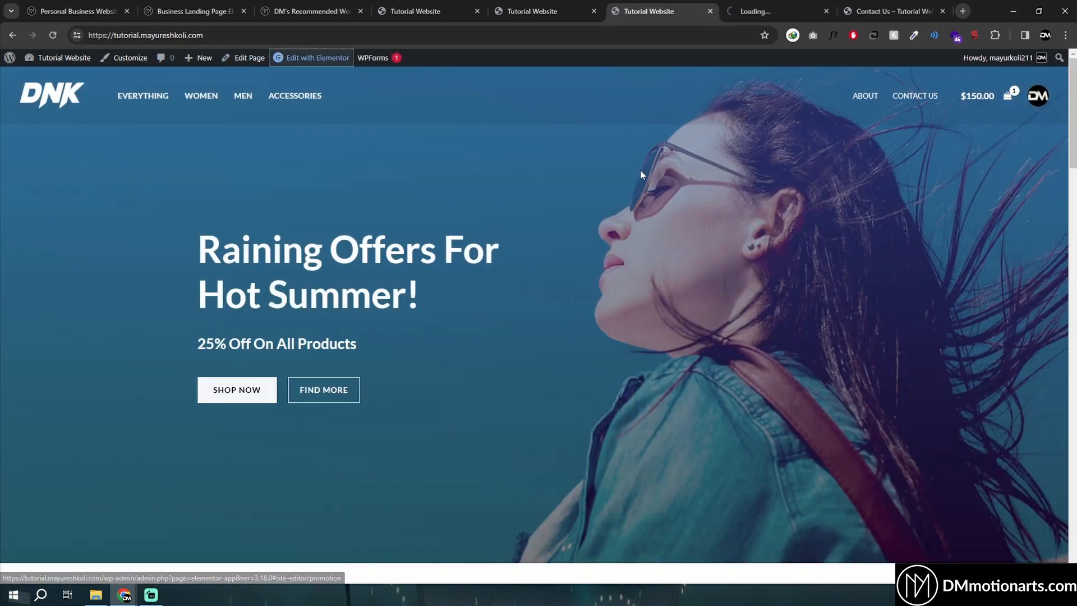
# Look through the site's home page and close the duplicate home page tabs
pyautogui.scroll(-10, 641, 170)
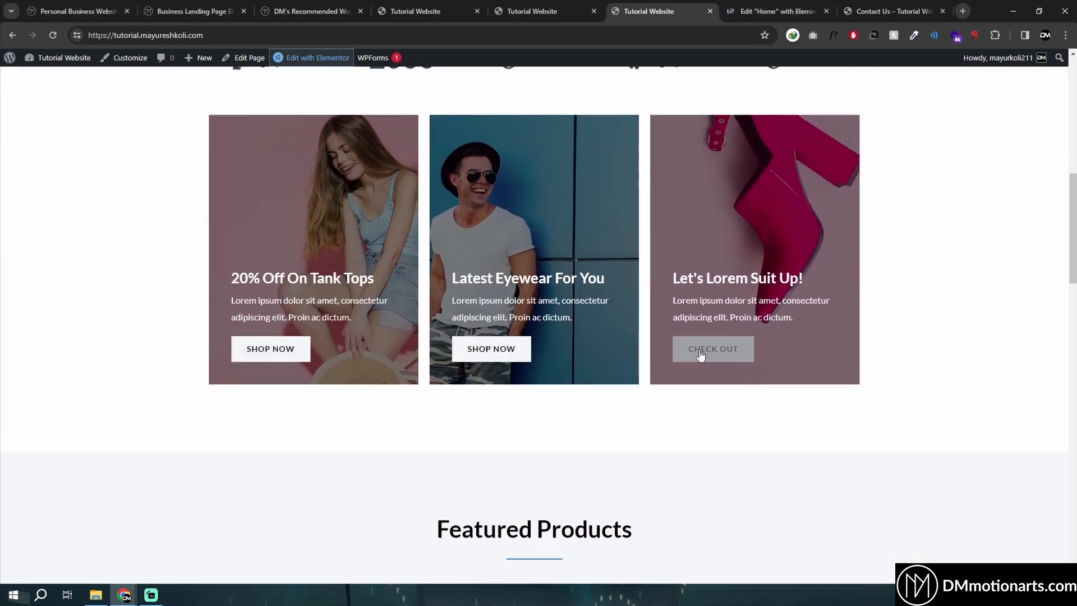
pyautogui.scroll(-15, 697, 349)
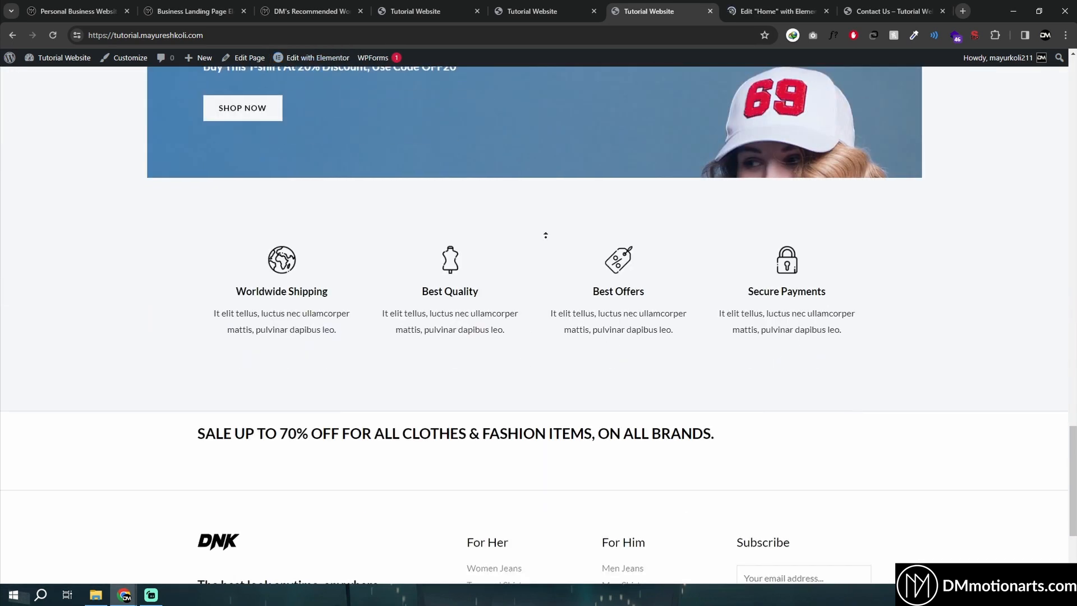
pyautogui.click(777, 11)
pyautogui.click(558, 6)
pyautogui.hotkey('ctrl', 'w')
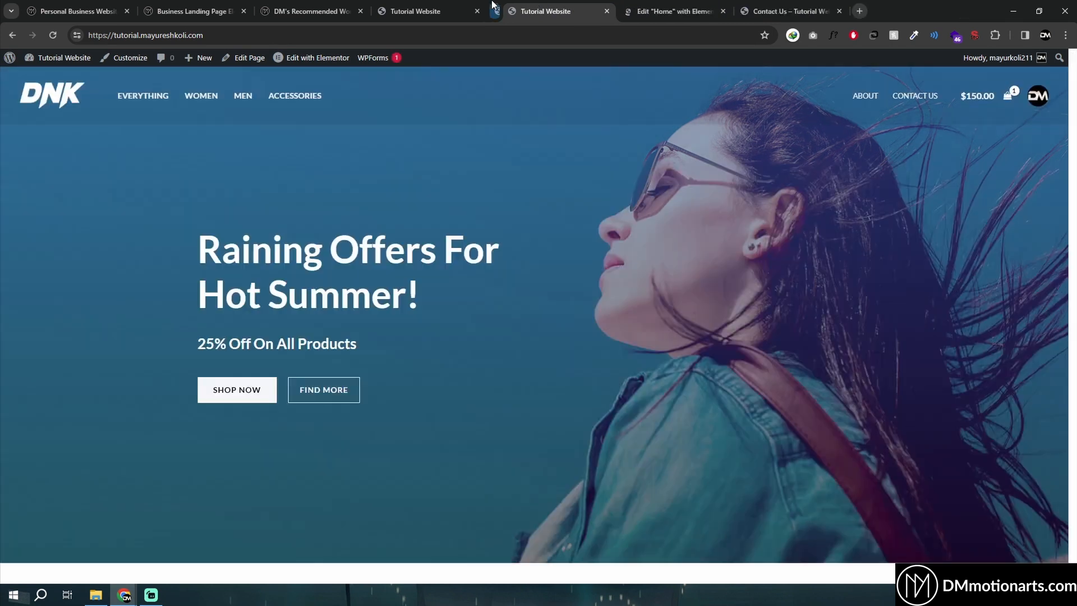
pyautogui.click(457, 4)
pyautogui.hotkey('ctrl', 'w')
# Go from the Contact Us page to the site's dashboard and open Astra's Starter Templates gallery
pyautogui.click(315, 4)
pyautogui.click(429, 4)
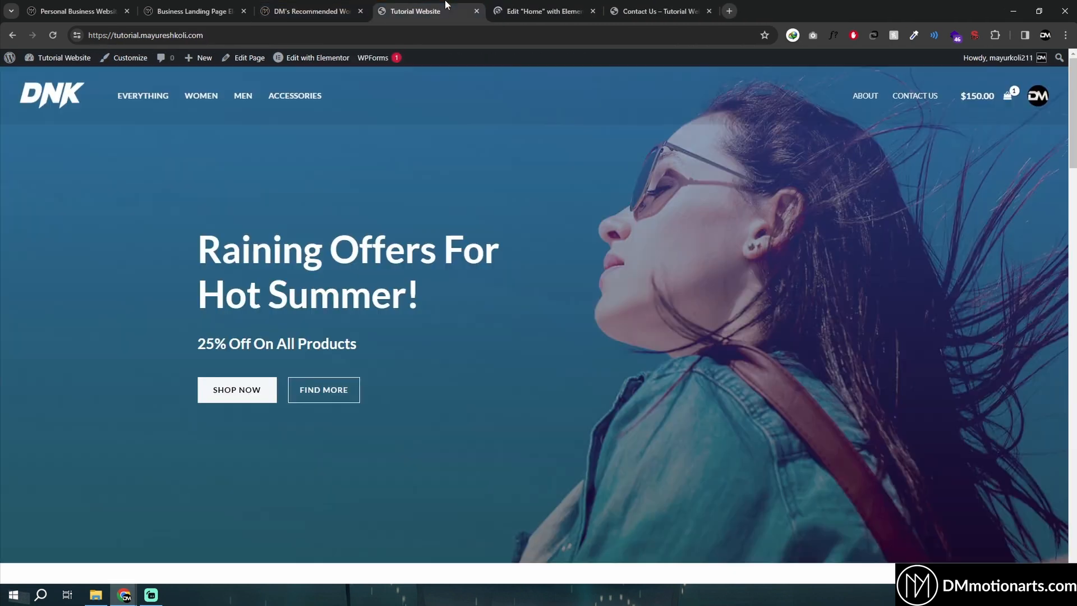
pyautogui.click(528, 3)
pyautogui.click(656, 6)
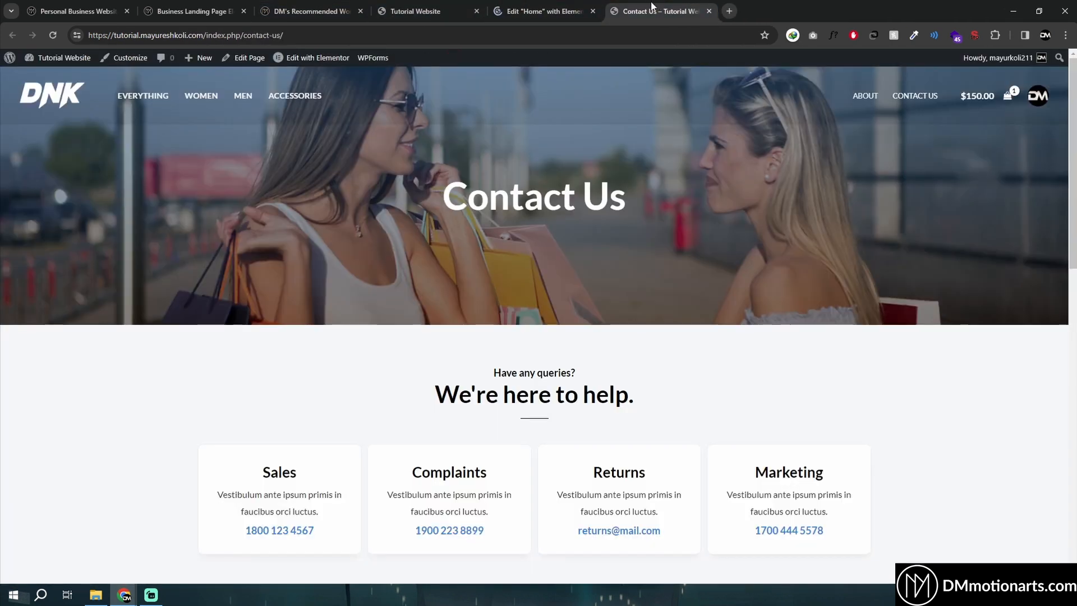
pyautogui.click(56, 60)
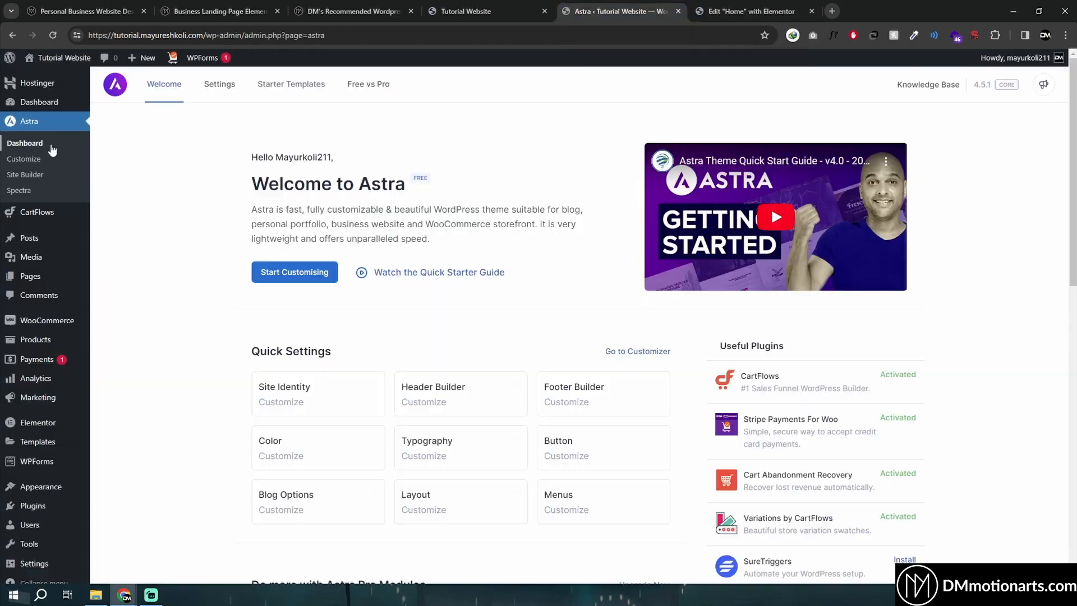
pyautogui.click(292, 96)
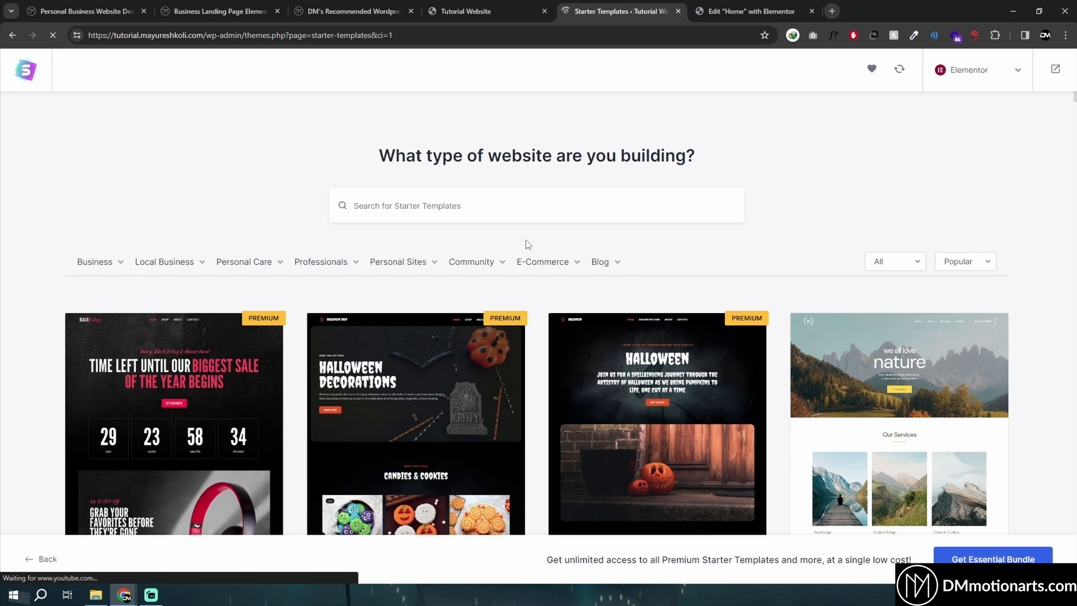
pyautogui.scroll(-4, 542, 259)
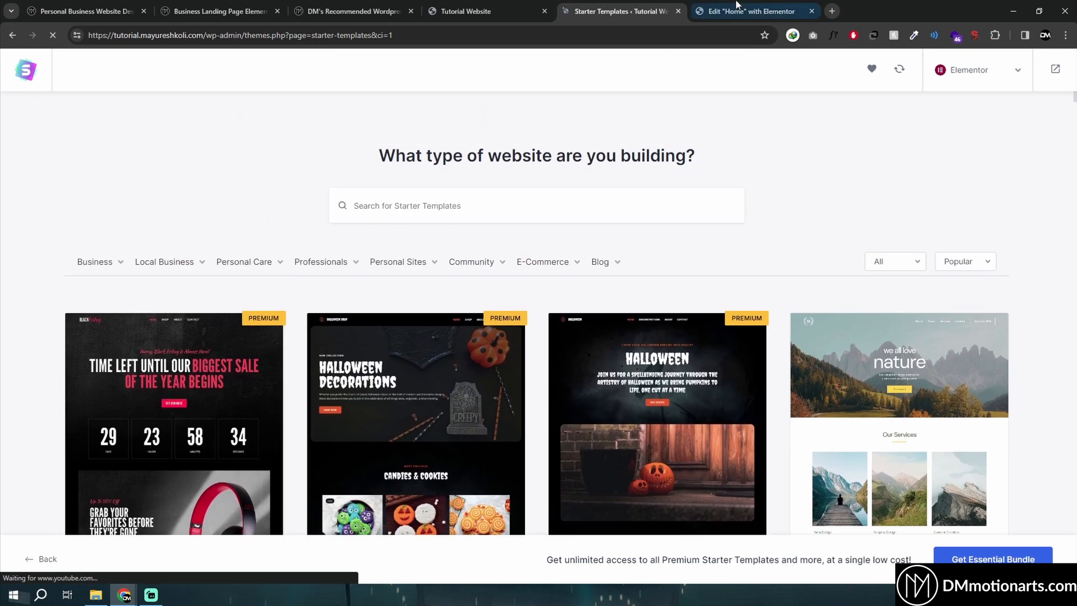
# Return to the Elementor editor of the home page and dismiss the Elementor AI notification
pyautogui.click(752, 11)
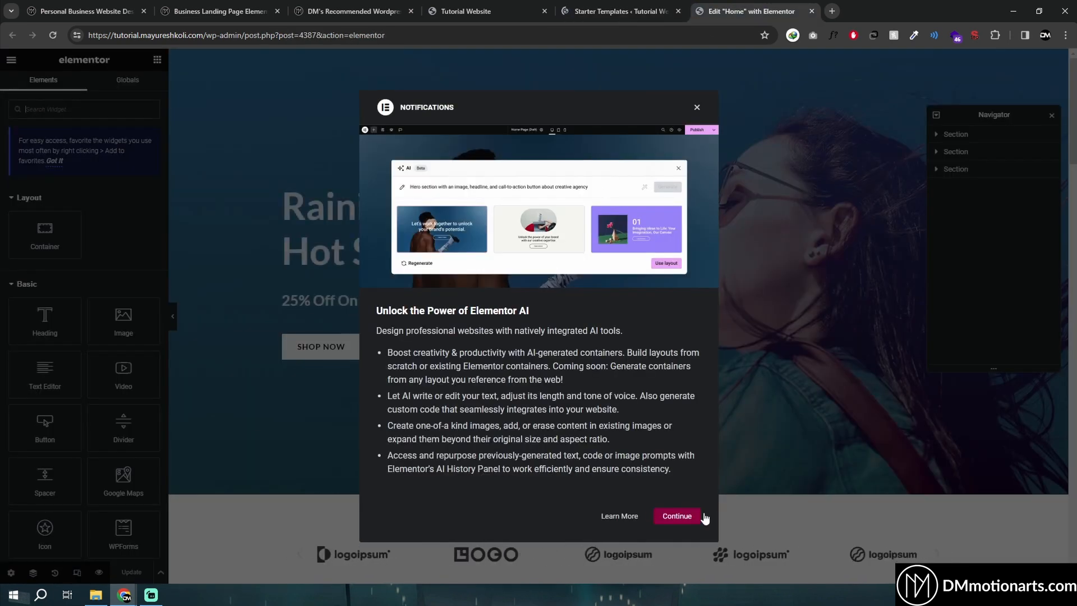
pyautogui.click(676, 516)
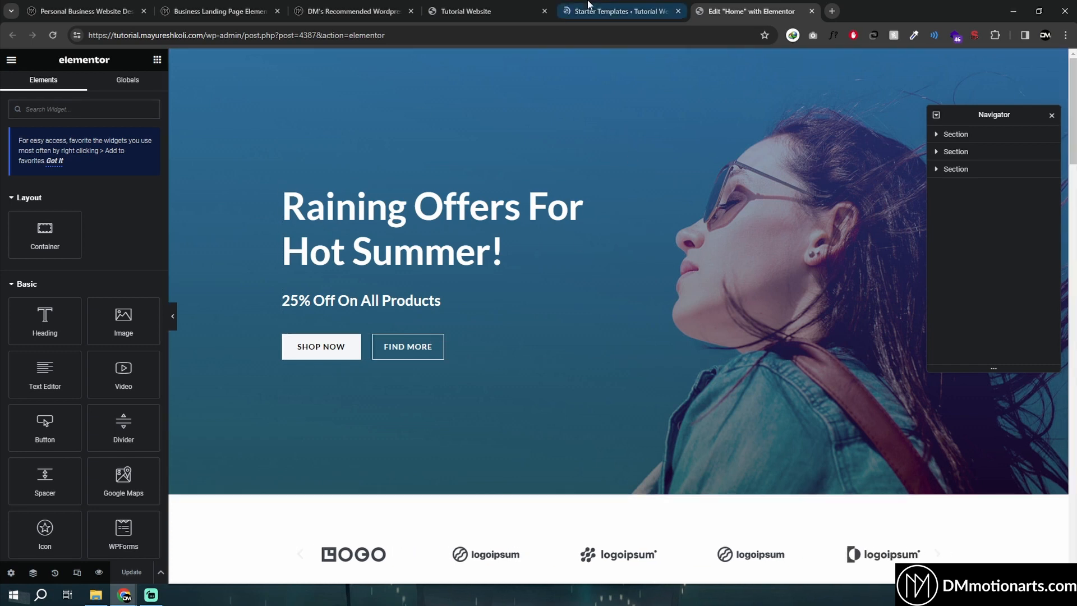
pyautogui.hotkey('ctrl', 'shift', 'Tab')
pyautogui.hotkey('ctrl', 'Tab')
pyautogui.scroll(-4, 344, 305)
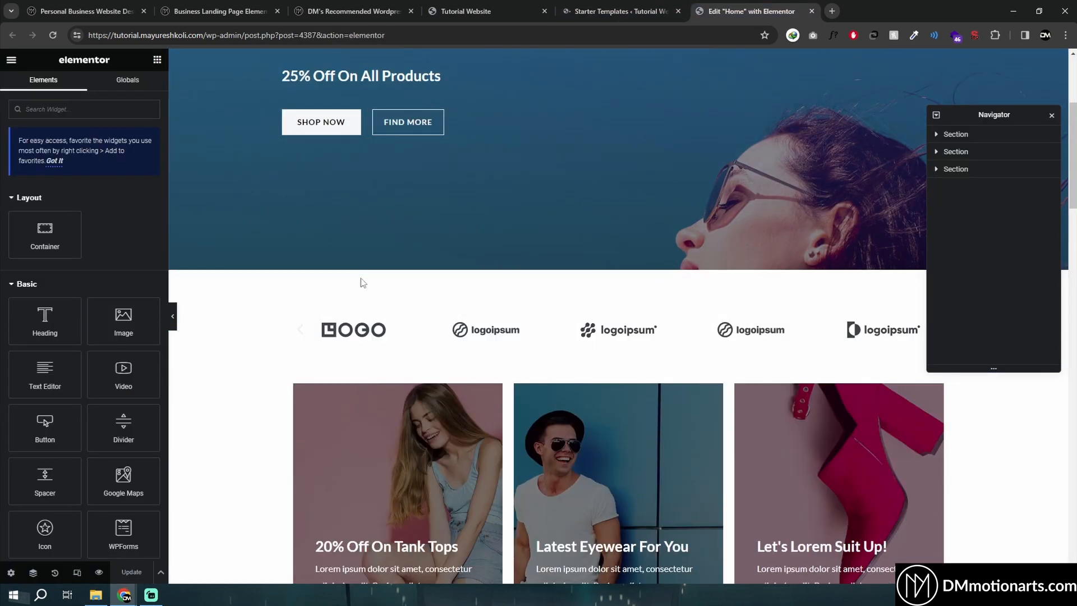
# Browse the available designs in the Starter Templates gallery, and close its tab
pyautogui.click(639, 13)
pyautogui.scroll(-5, 601, 386)
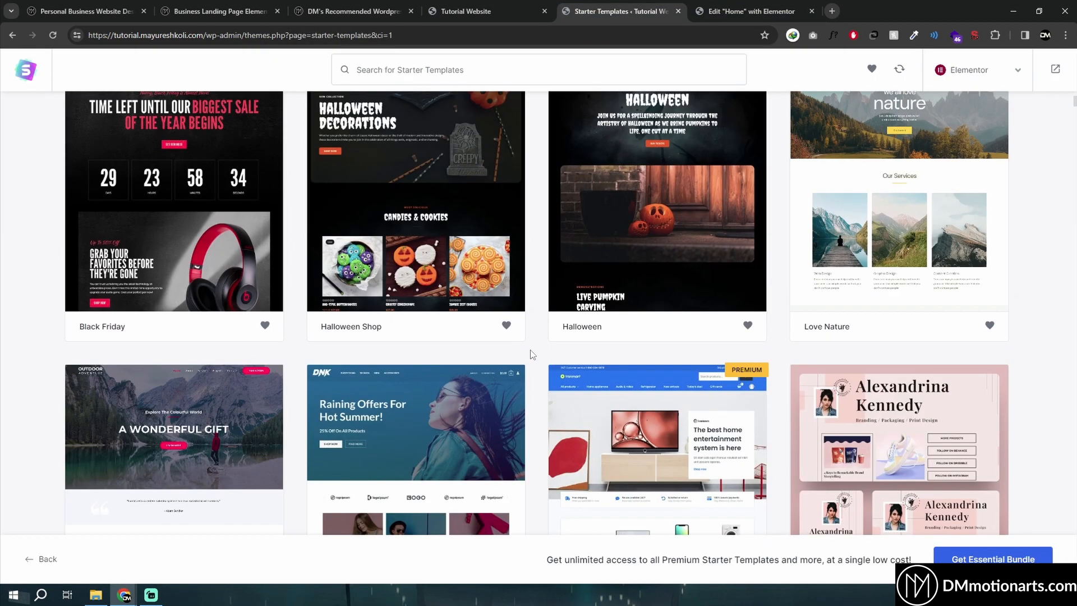
pyautogui.scroll(-4, 533, 355)
pyautogui.scroll(-5, 547, 333)
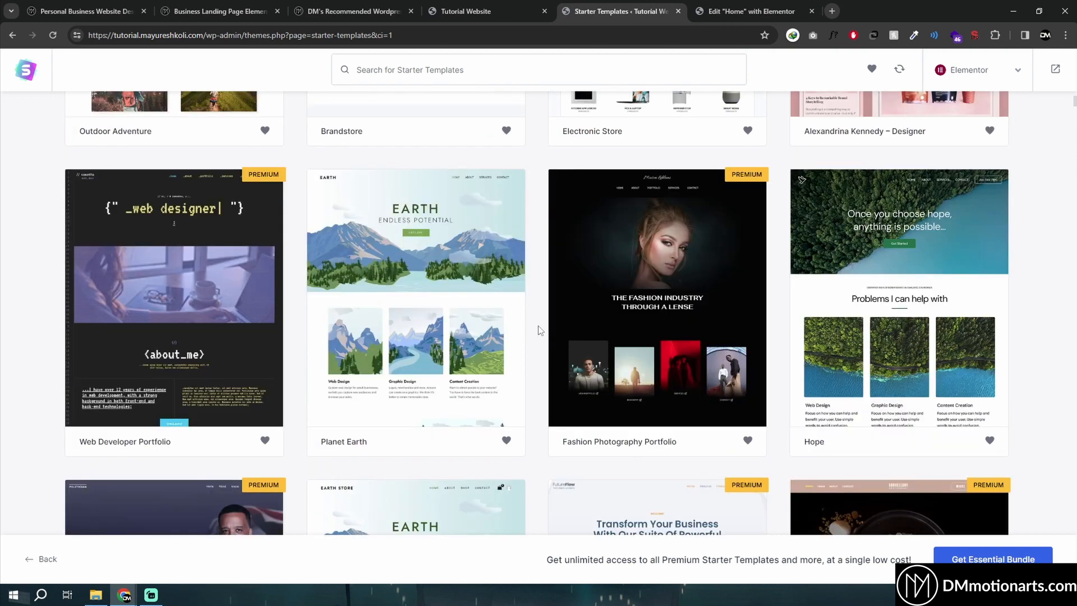
pyautogui.scroll(-10, 539, 331)
pyautogui.scroll(-5, 535, 331)
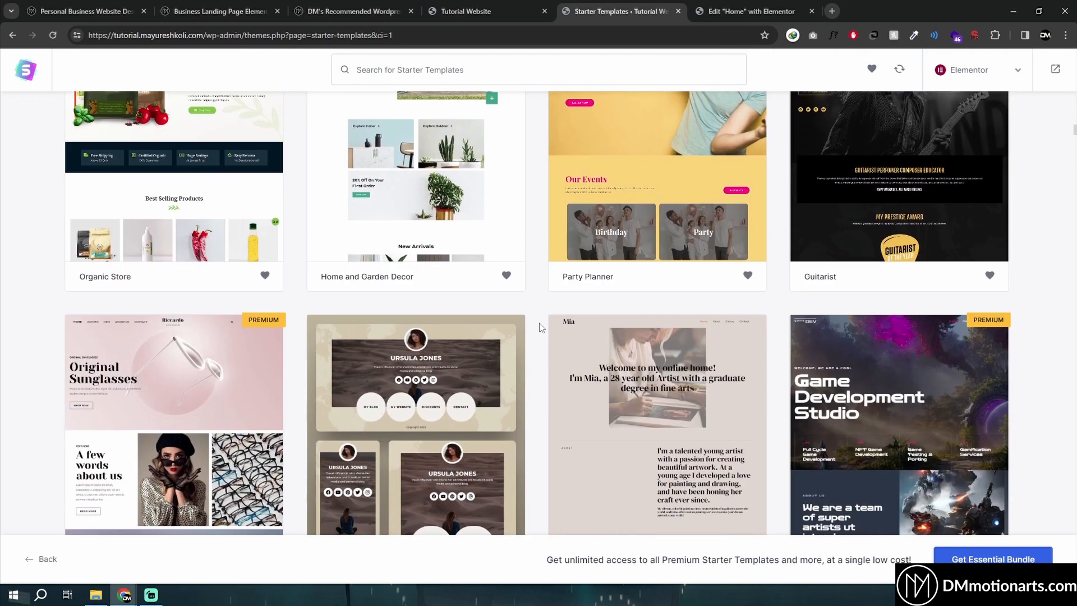
pyautogui.scroll(-7, 539, 330)
pyautogui.scroll(-10, 540, 328)
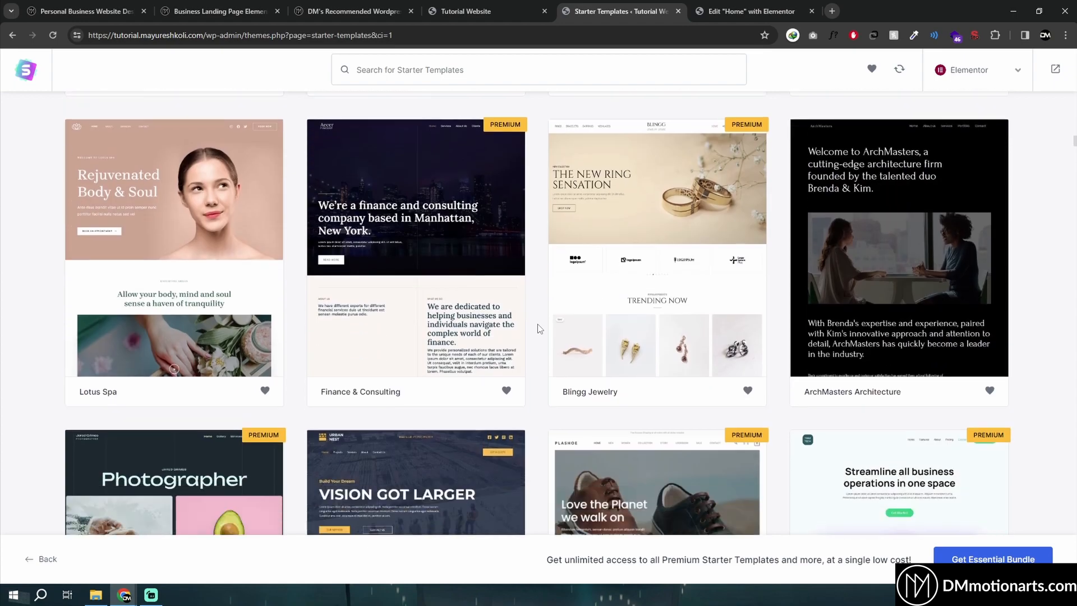
pyautogui.scroll(-20, 539, 328)
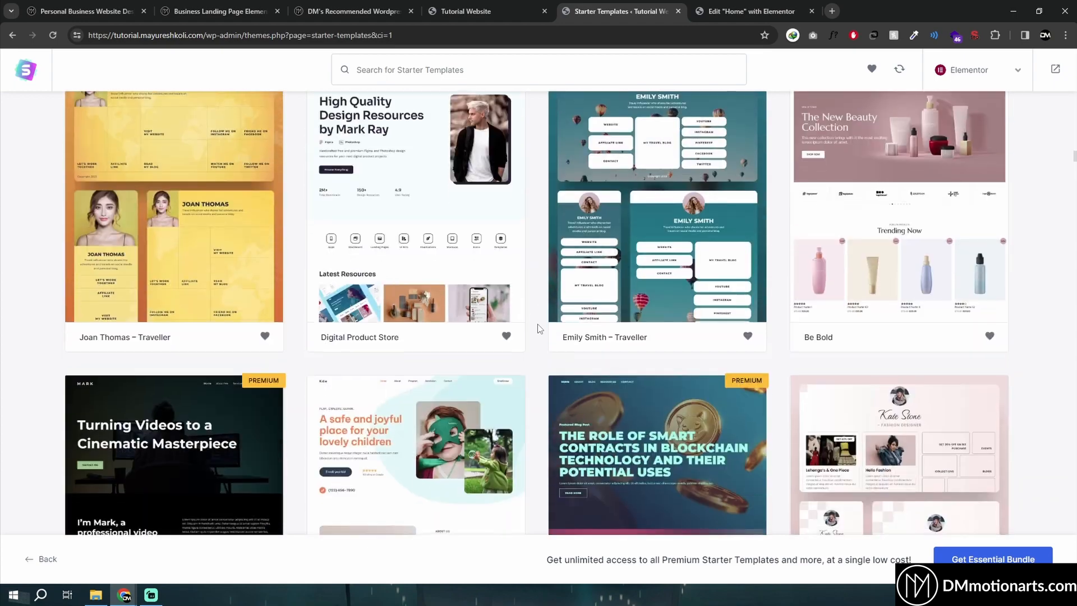
pyautogui.scroll(-20, 537, 329)
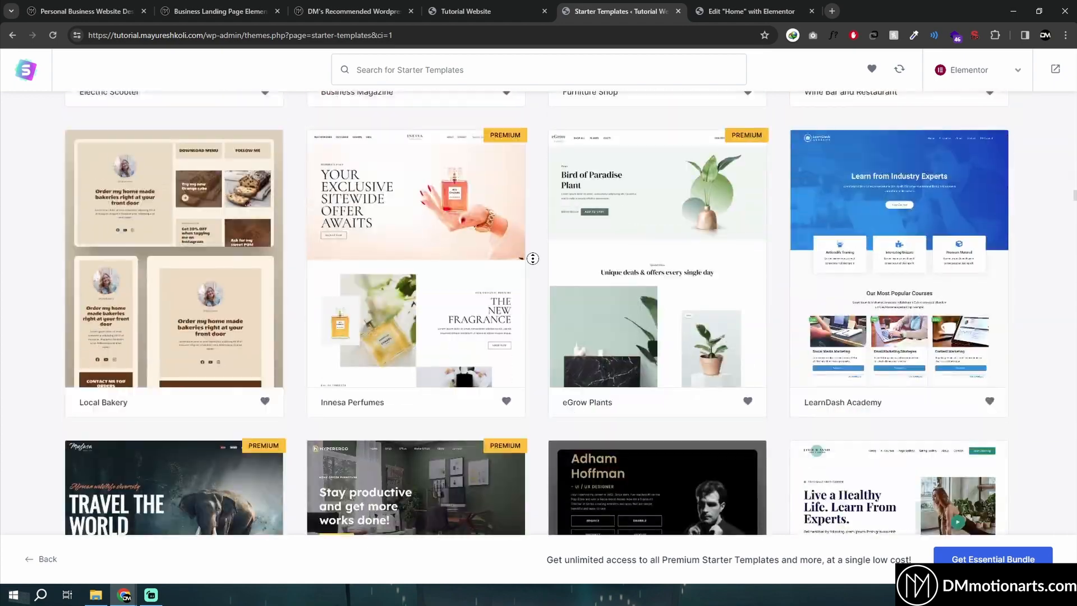
pyautogui.scroll(-20, 533, 371)
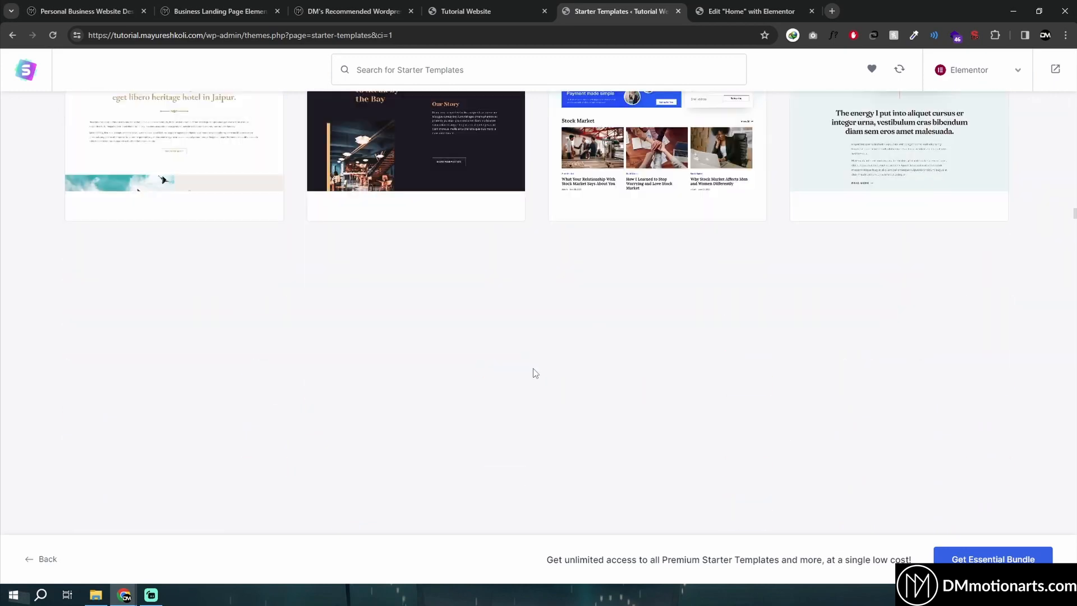
pyautogui.scroll(-20, 537, 364)
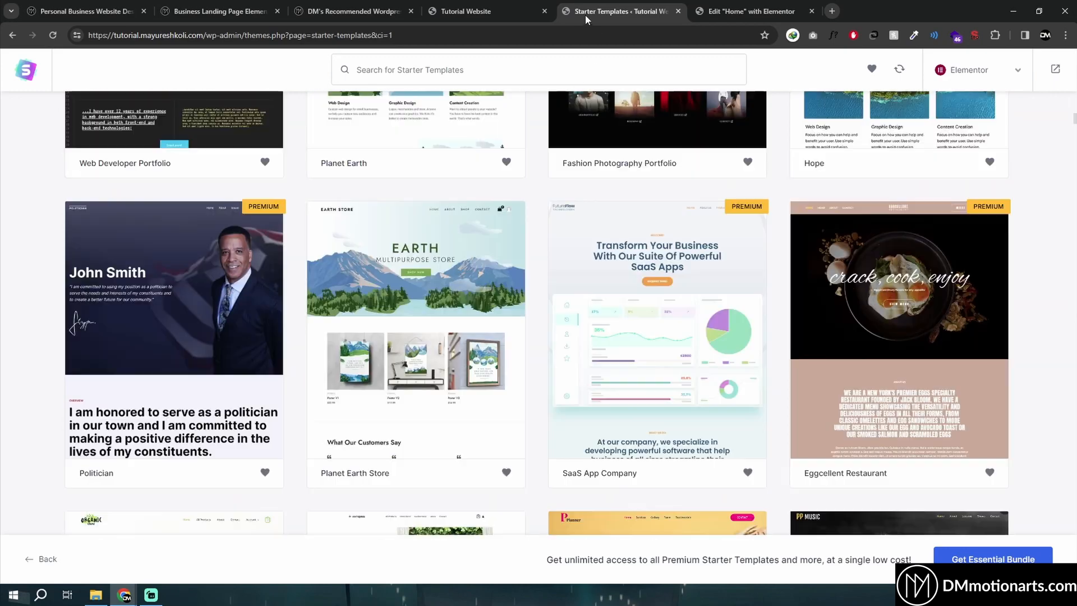
pyautogui.middleClick(585, 14)
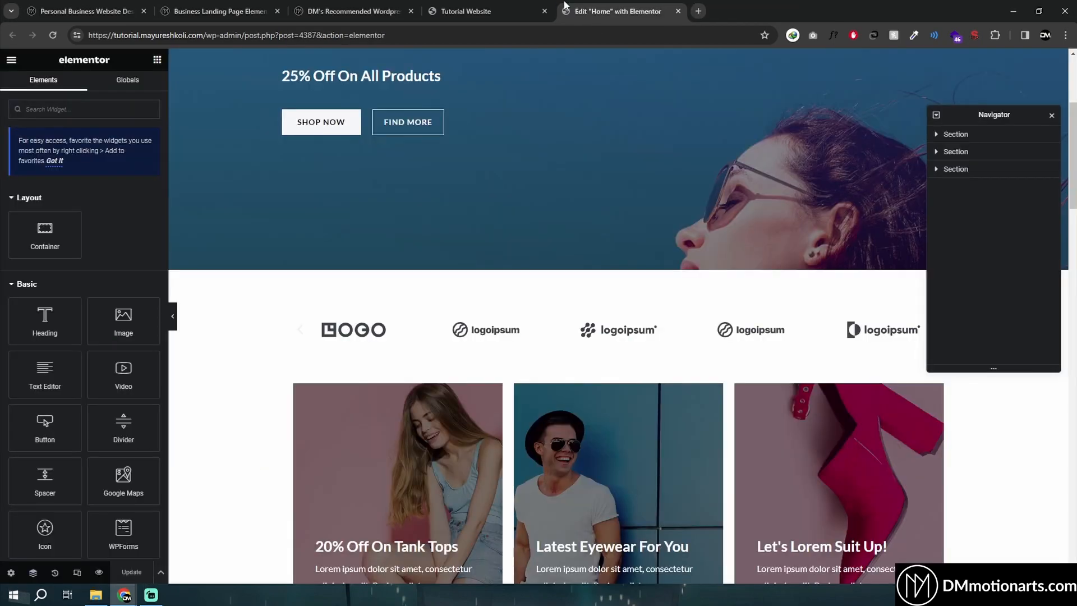
# Open the WordPress dashboard from the site's home page, and open the DMmotionarts Elementor Templates category in a new tab
pyautogui.click(501, 5)
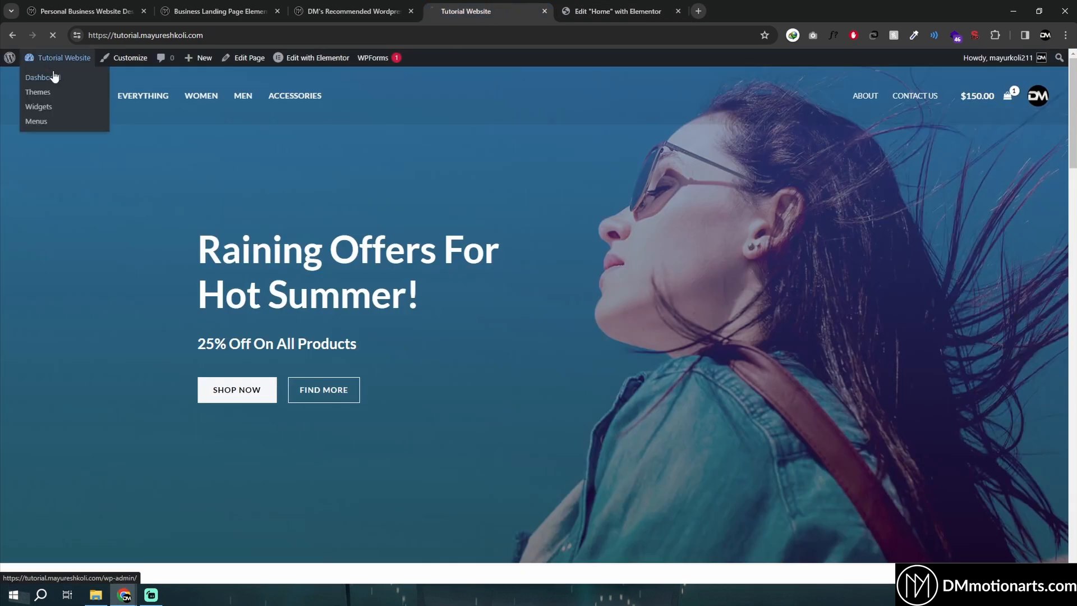
pyautogui.click(203, 6)
pyautogui.moveTo(667, 98)
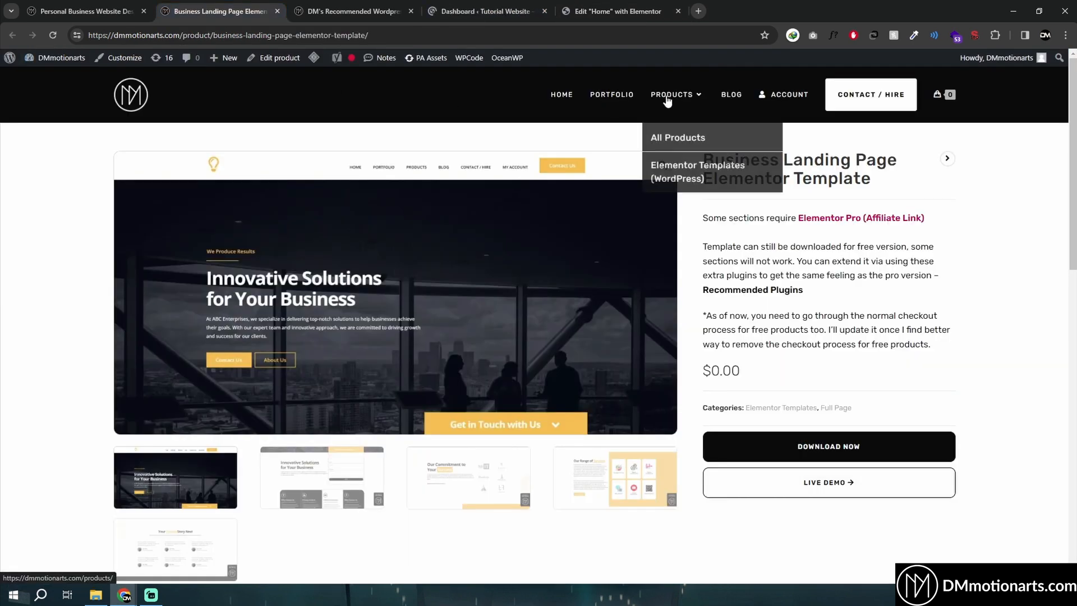
pyautogui.middleClick(707, 172)
pyautogui.click(349, 20)
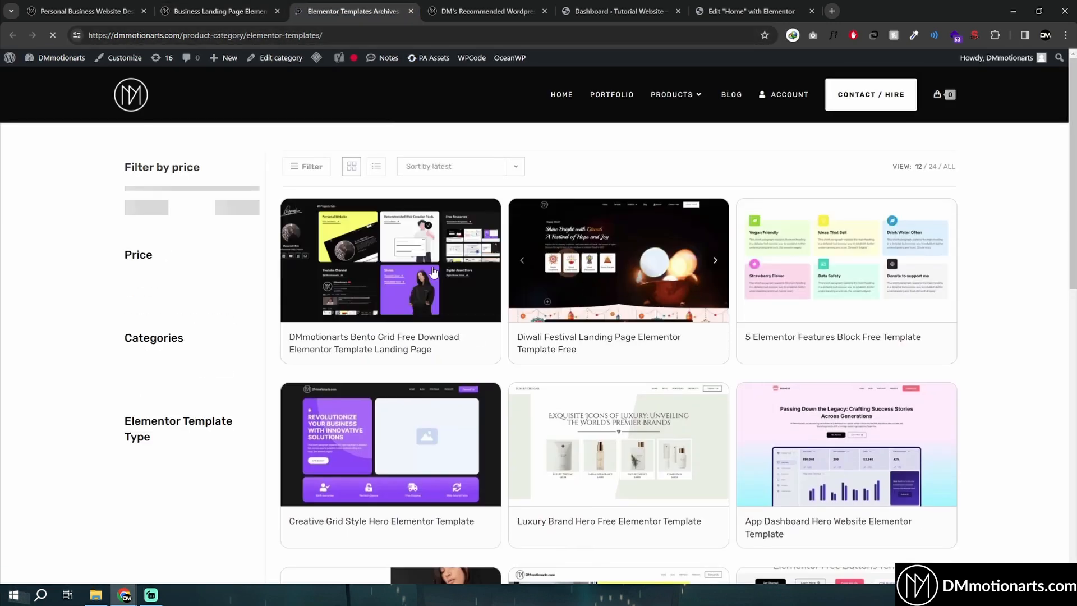
# Browse the Elementor Templates category and open the product page of the DMmotionarts Bento Grid landing page template
pyautogui.scroll(-9, 636, 308)
pyautogui.scroll(-3, 673, 331)
pyautogui.scroll(12, 561, 326)
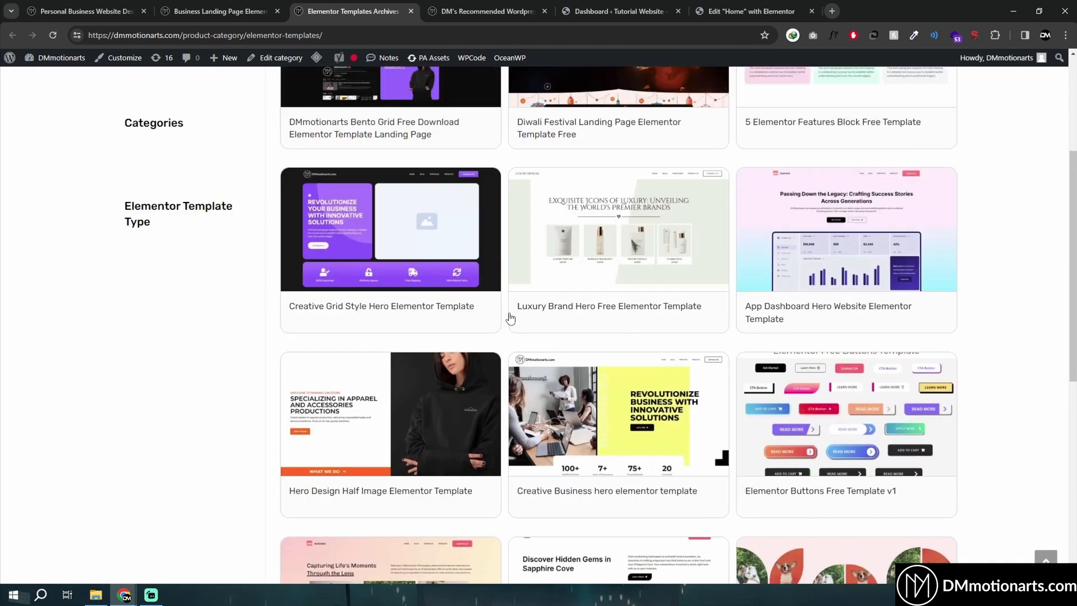
pyautogui.click(383, 262)
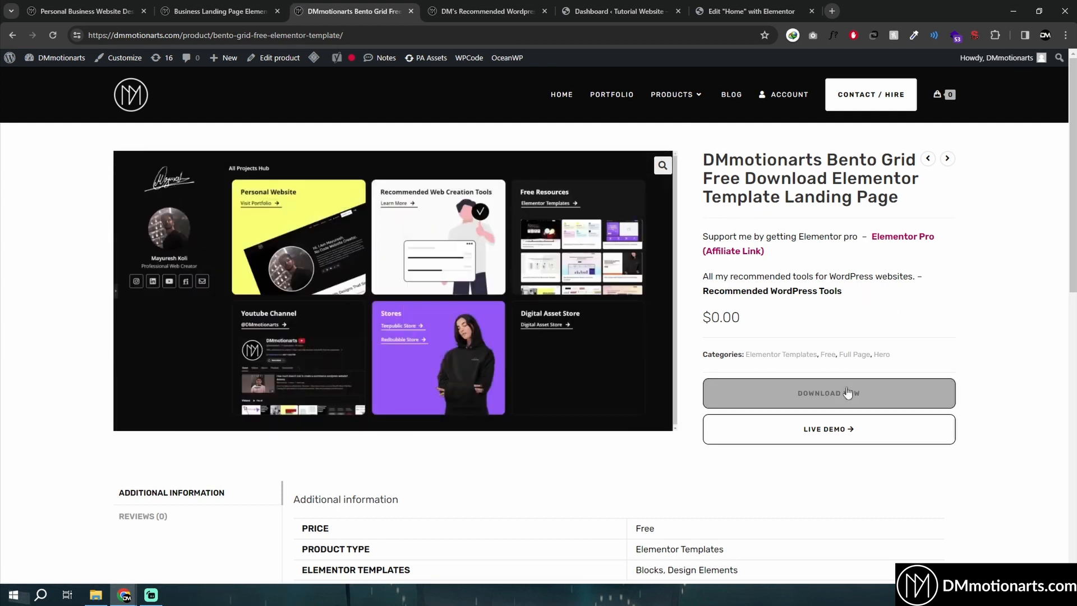
# Import the Business Landing Page Elementor Template JSON file into the home page editor's template library with unfiltered file uploads enabled
pyautogui.click(708, 7)
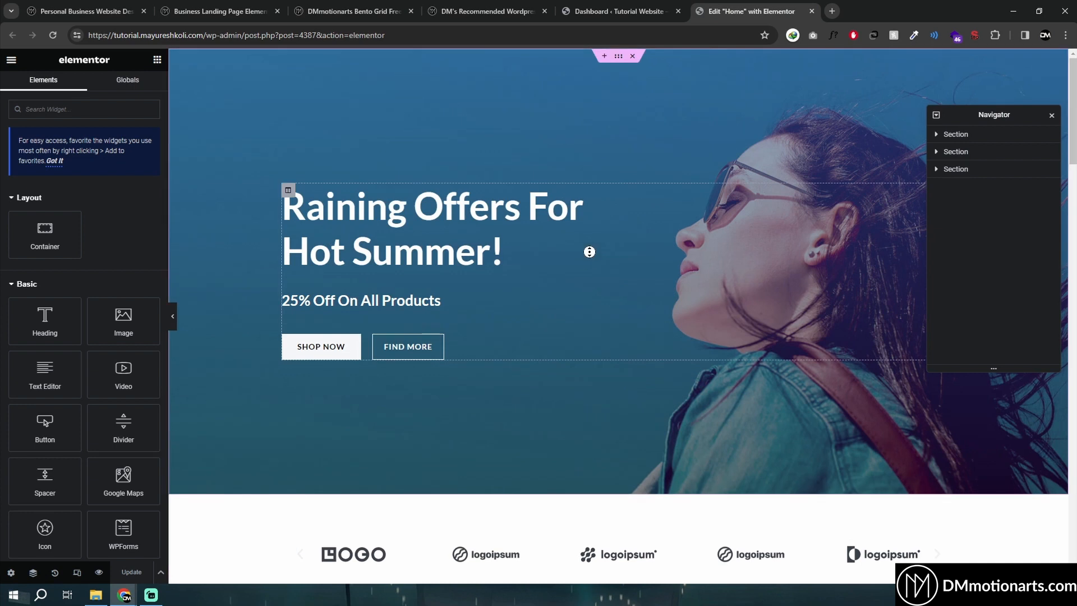
pyautogui.click(604, 57)
pyautogui.click(616, 99)
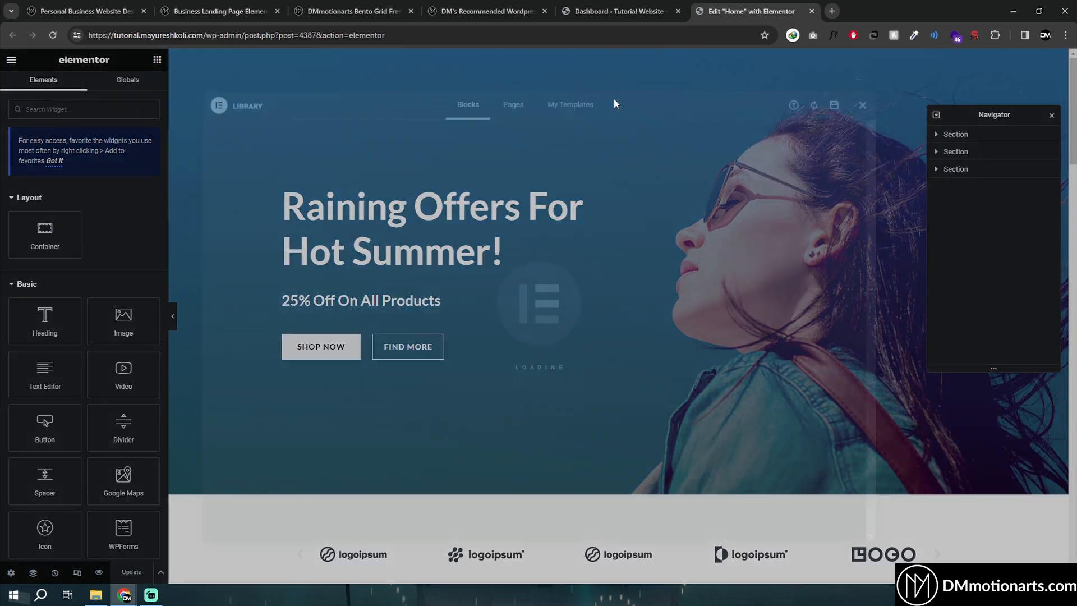
pyautogui.click(793, 107)
pyautogui.click(547, 339)
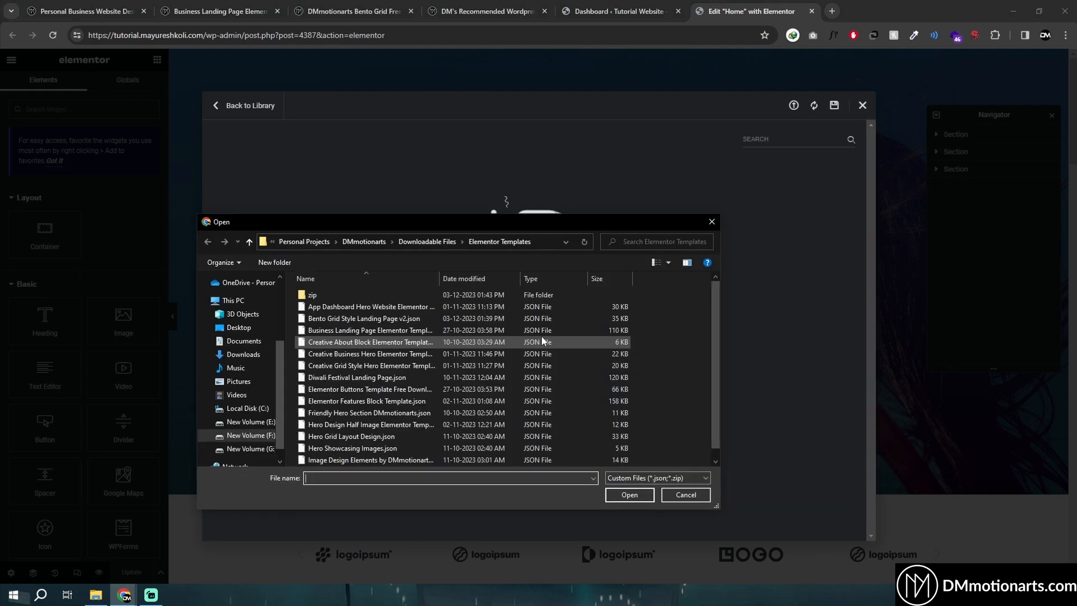
pyautogui.doubleClick(347, 331)
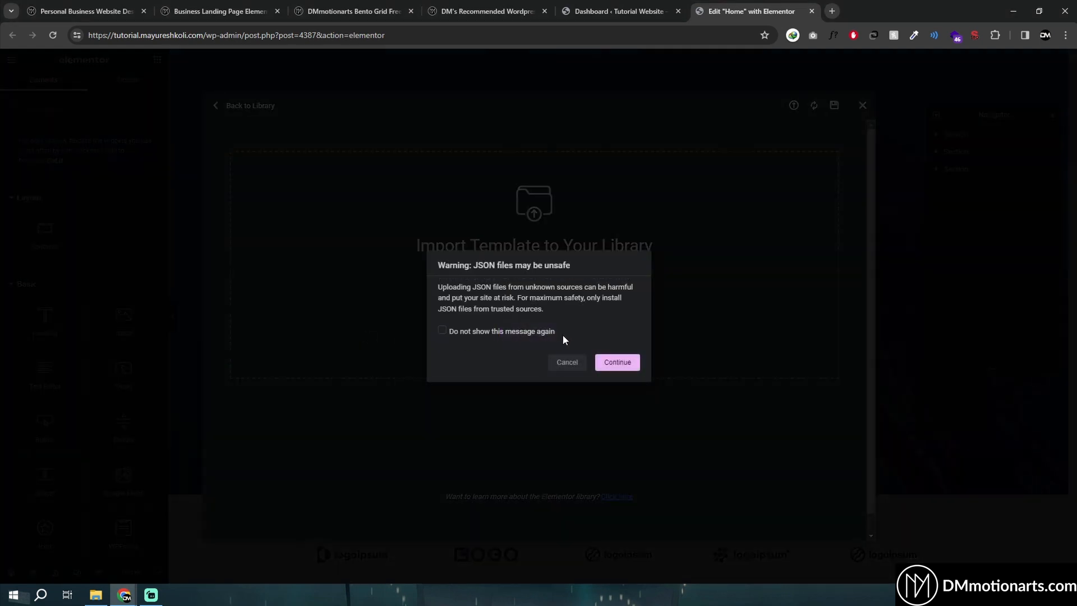
pyautogui.click(620, 365)
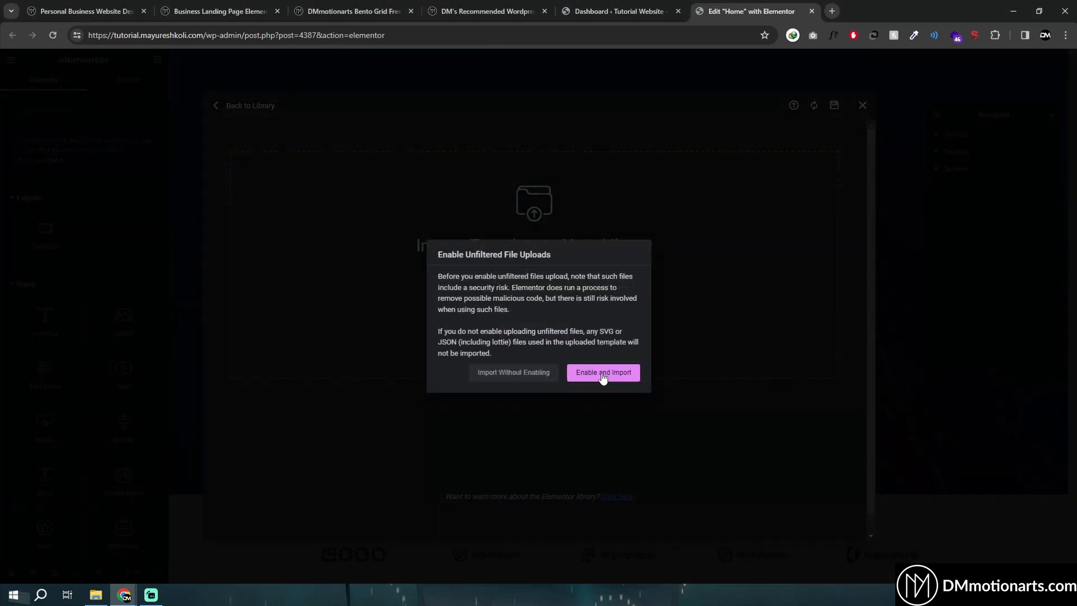
pyautogui.click(603, 374)
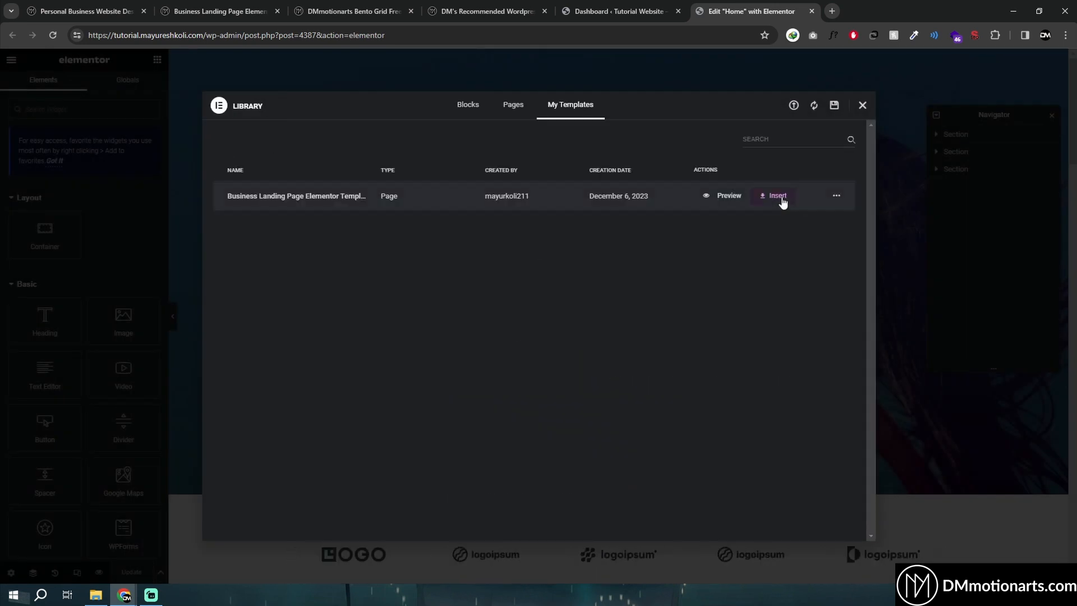
# Insert the imported Business Landing Page template above the home page's first section and look through the inserted sections
pyautogui.click(778, 197)
pyautogui.click(557, 348)
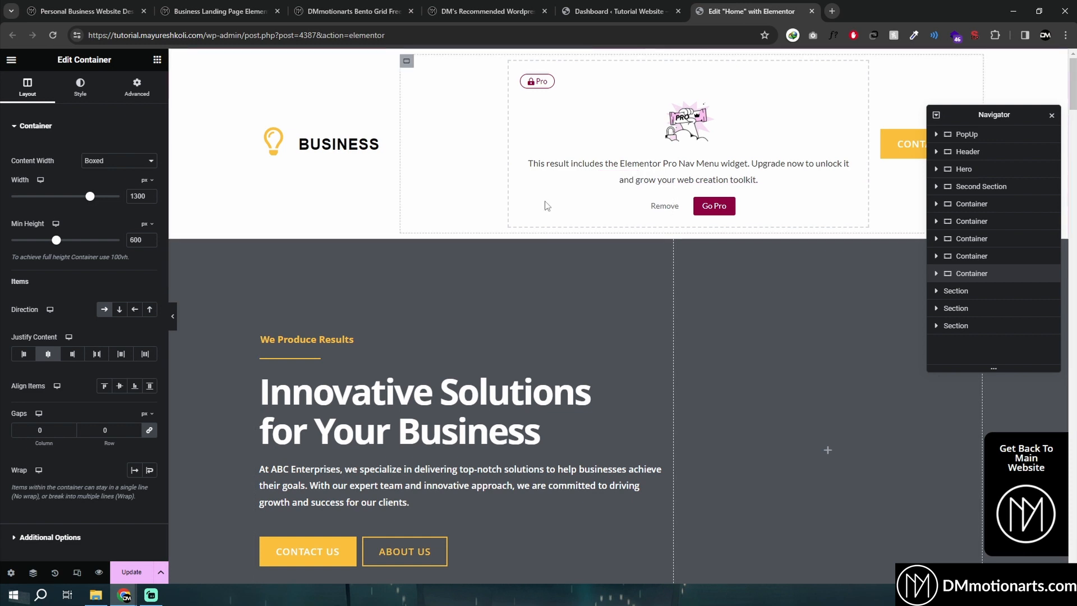
pyautogui.scroll(-10, 517, 274)
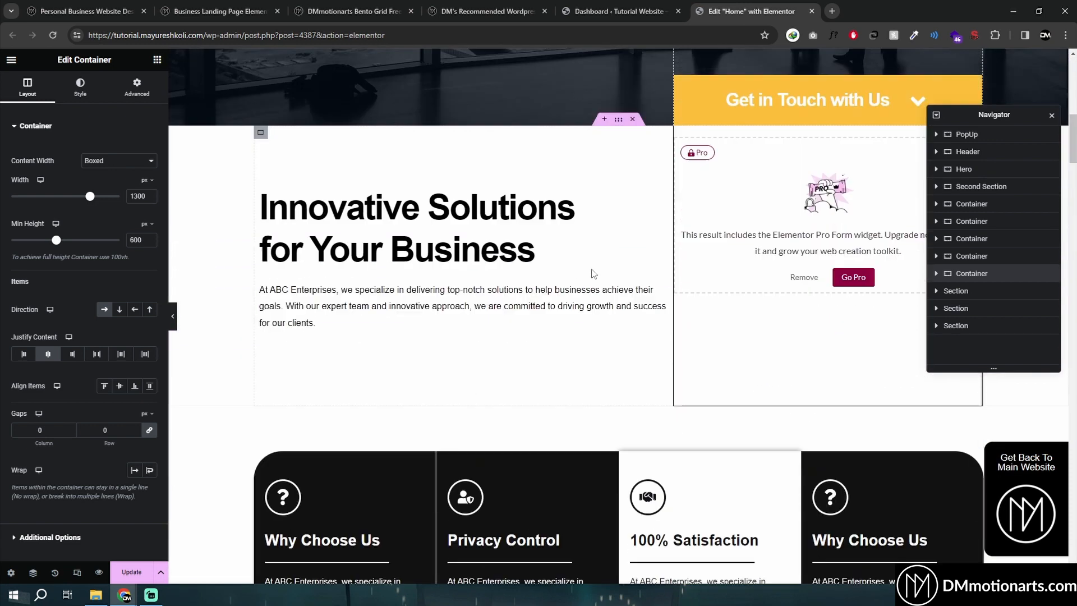
pyautogui.scroll(-8, 594, 273)
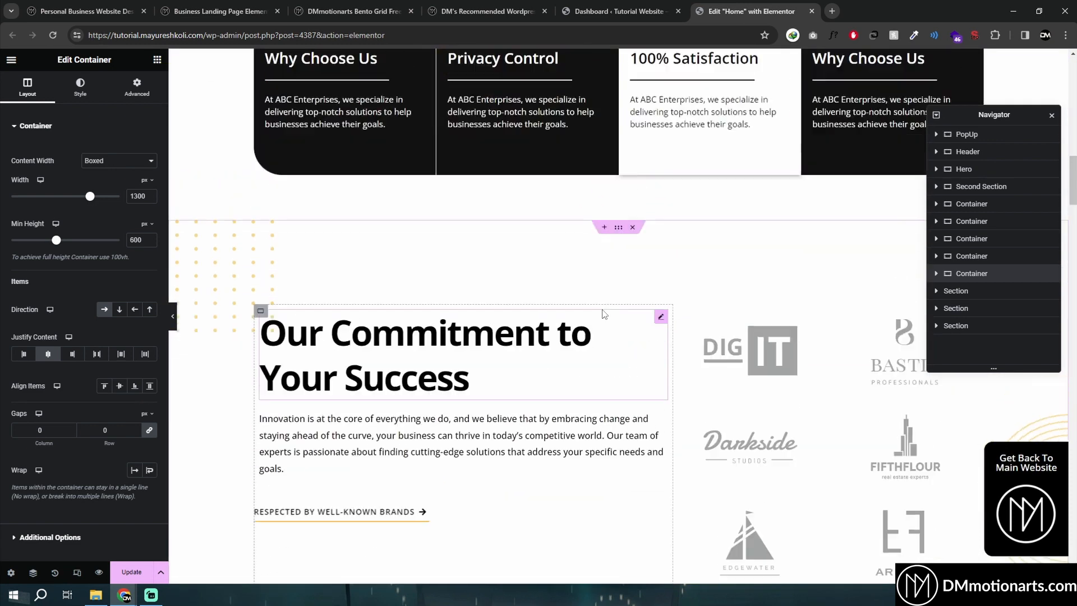
pyautogui.scroll(10, 603, 313)
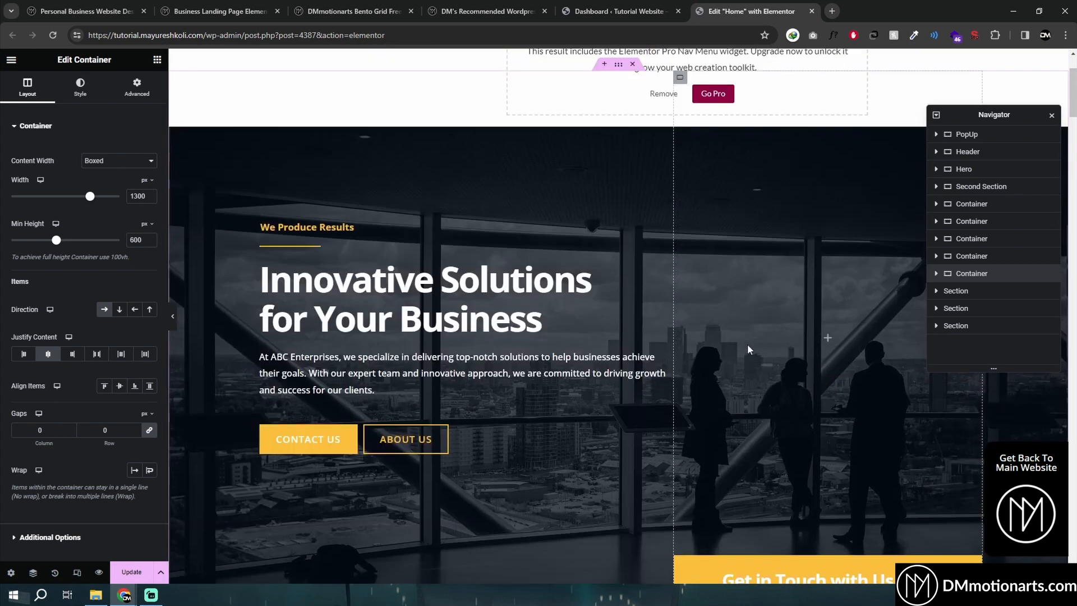
# Look through the inserted Business Landing Page sections on the home page, from the header down to the footer
pyautogui.scroll(2, 747, 344)
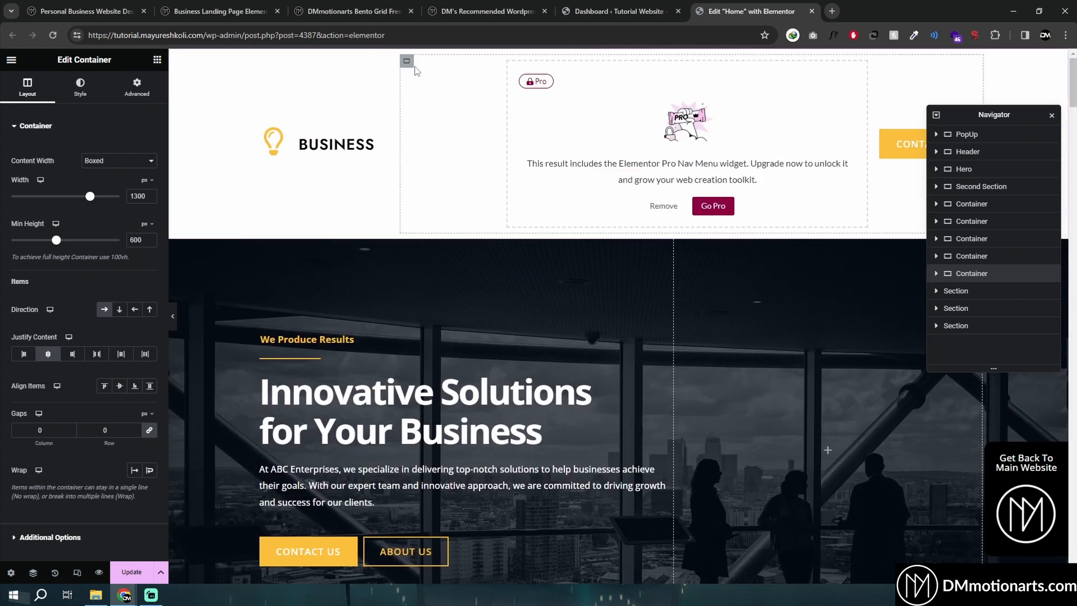
pyautogui.scroll(-10, 665, 264)
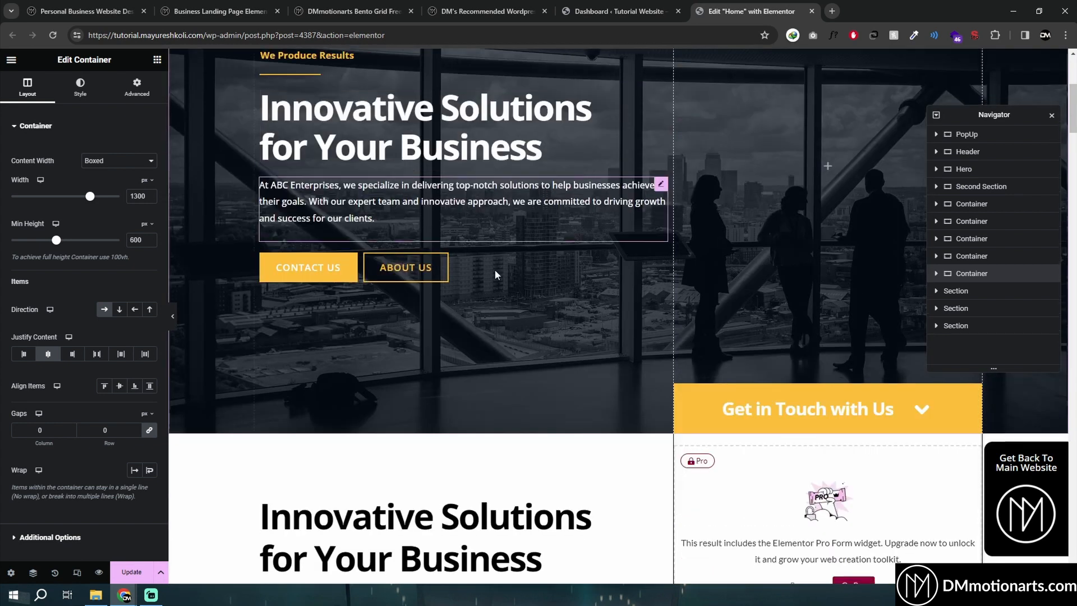
pyautogui.scroll(-15, 706, 261)
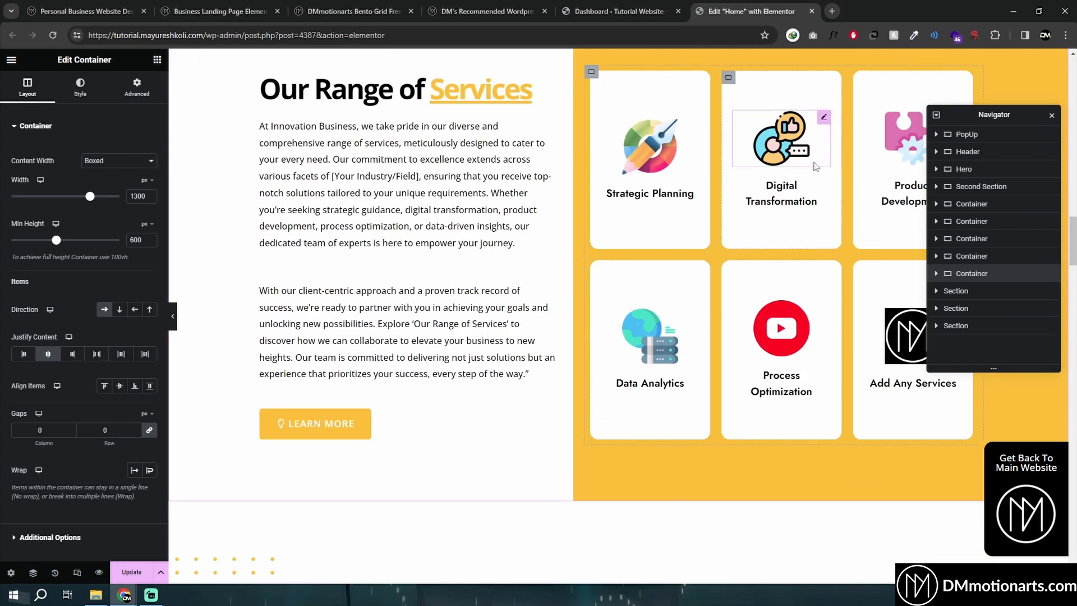
pyautogui.scroll(-12, 706, 317)
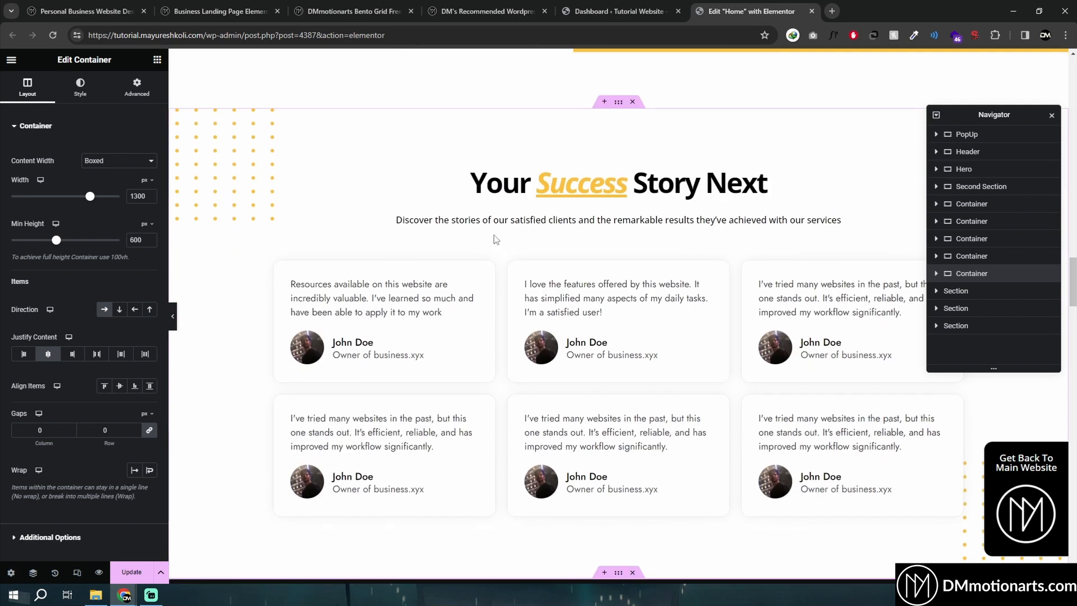
pyautogui.scroll(-5, 540, 278)
pyautogui.scroll(7, 591, 319)
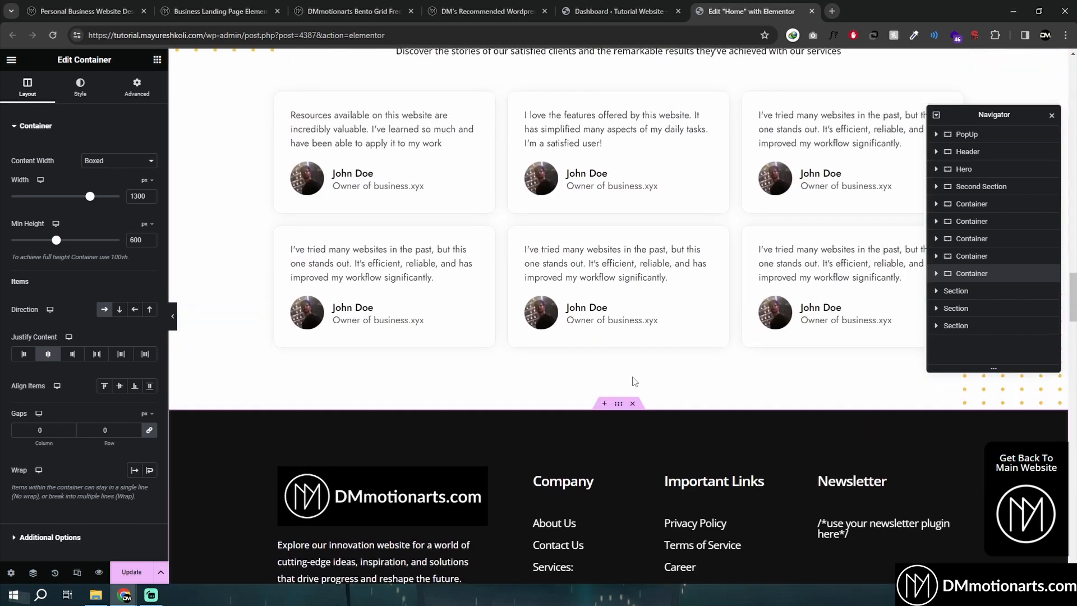
# Delete the template's footer container, and undo both this deletion and the insertion of the Business Landing Page template
pyautogui.click(633, 405)
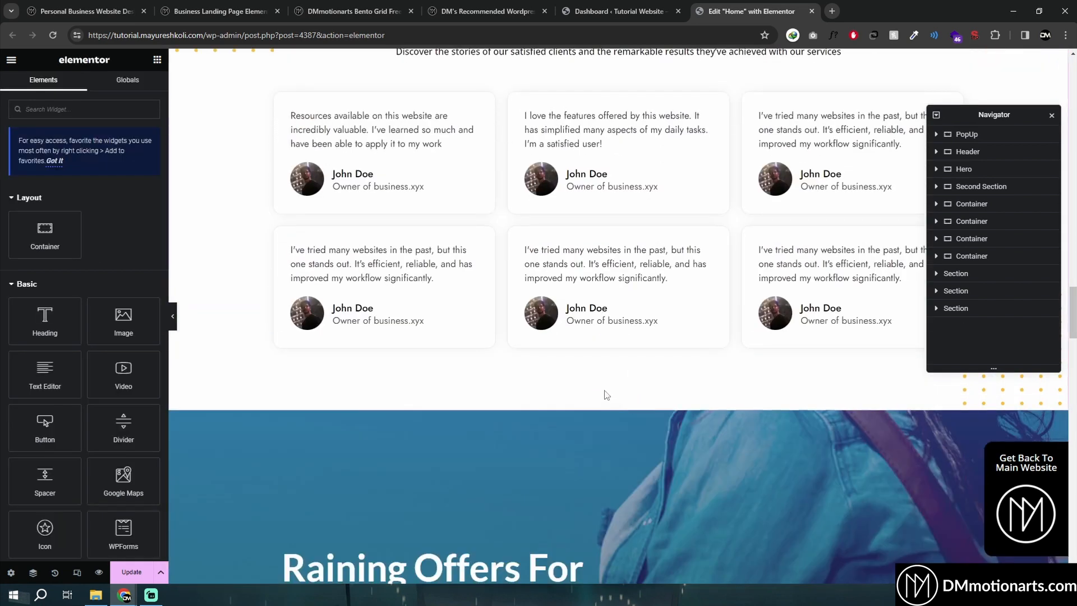
pyautogui.hotkey('ctrl', 'z')
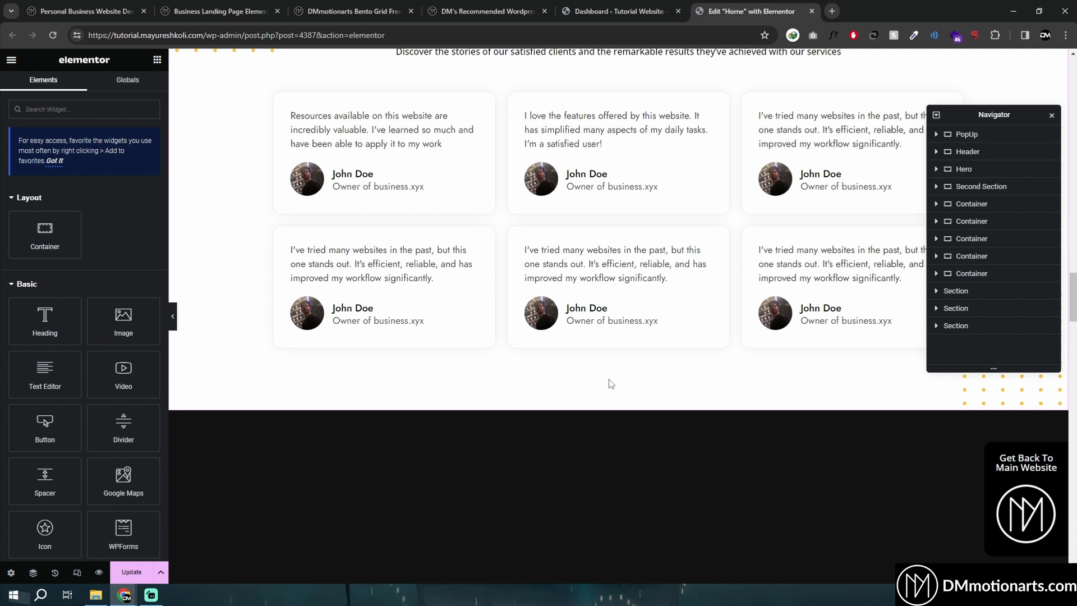
pyautogui.scroll(-5, 617, 385)
pyautogui.scroll(15, 495, 322)
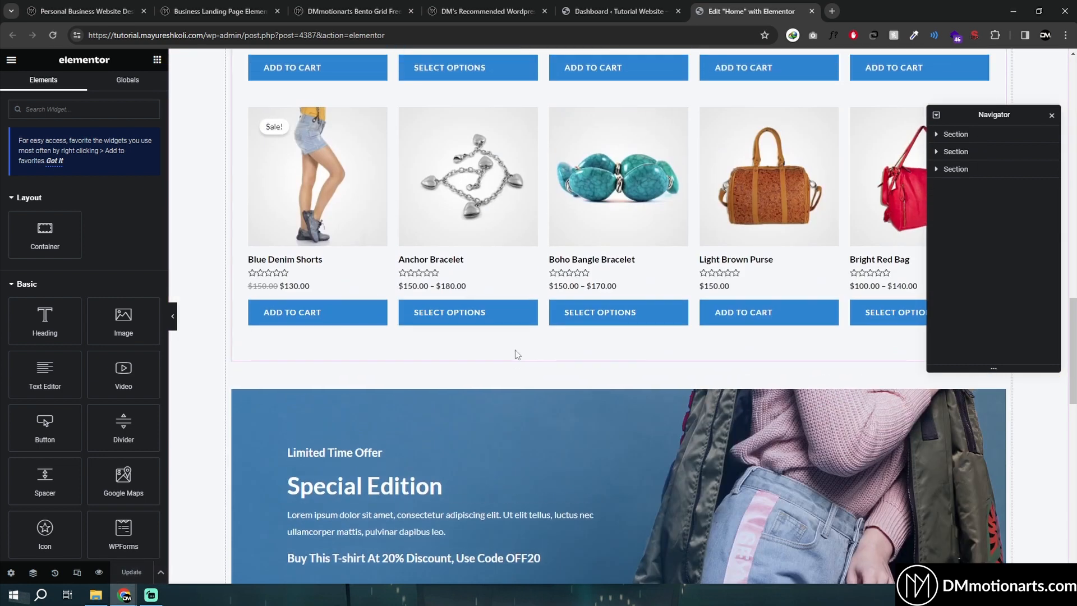
pyautogui.scroll(5, 571, 305)
# Open the page for adding new plugins in the WordPress dashboard and search for "envato"
pyautogui.click(623, 11)
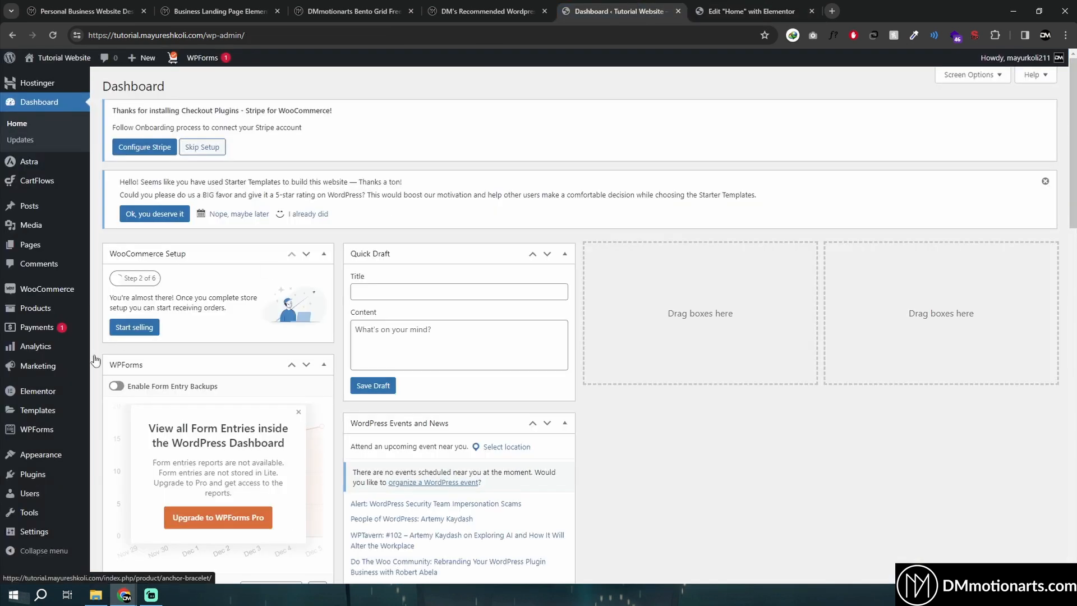
pyautogui.moveTo(33, 474)
pyautogui.click(114, 492)
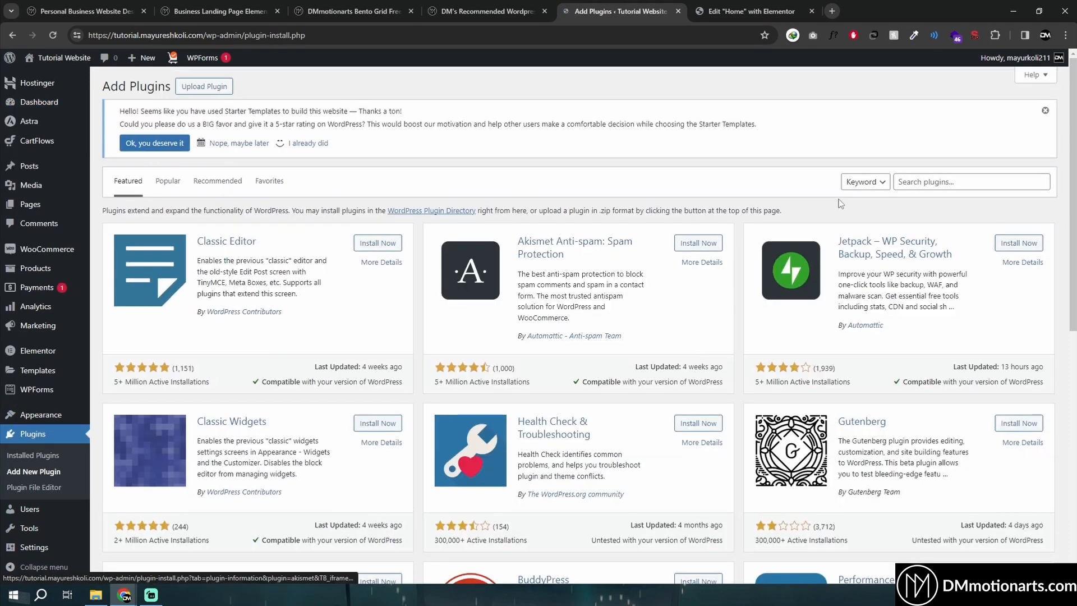
pyautogui.click(904, 182)
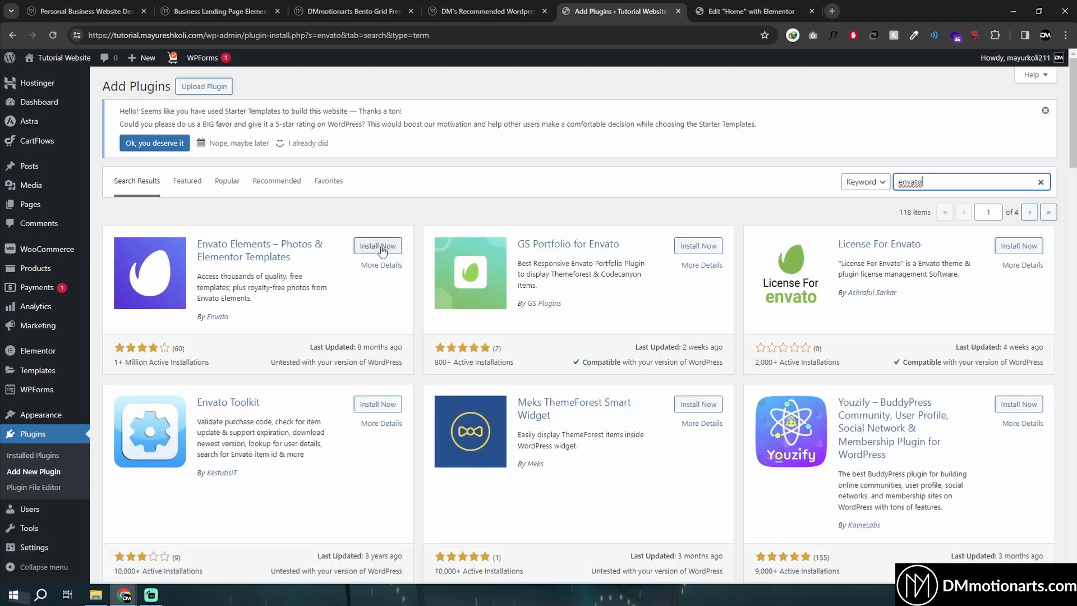
# Return to the home page editor, add an empty section area above the first section, and open the Starter Templates page library from it
pyautogui.click(775, 8)
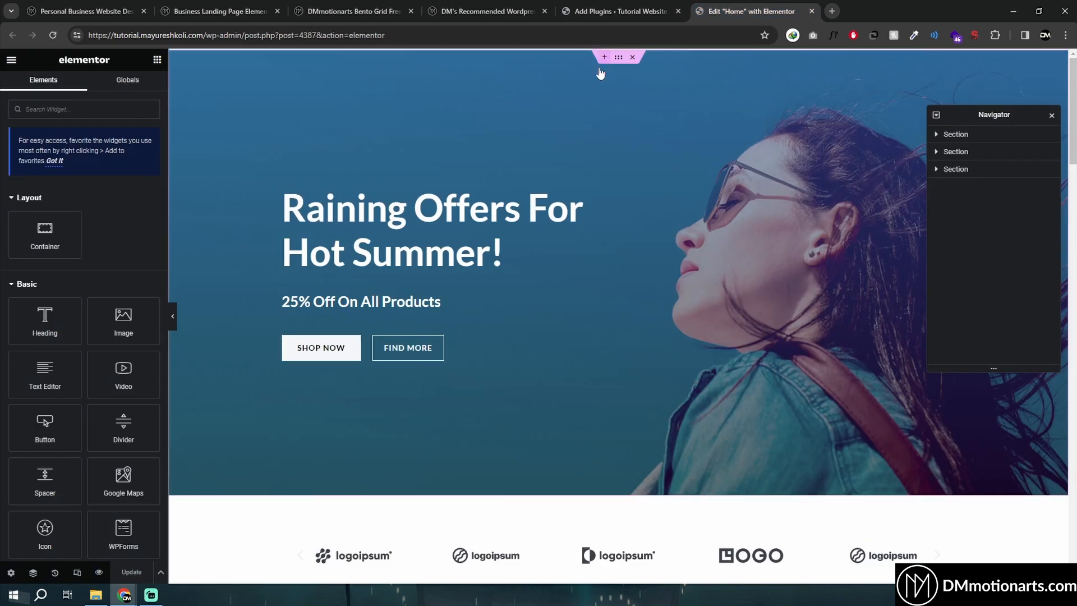
pyautogui.click(619, 54)
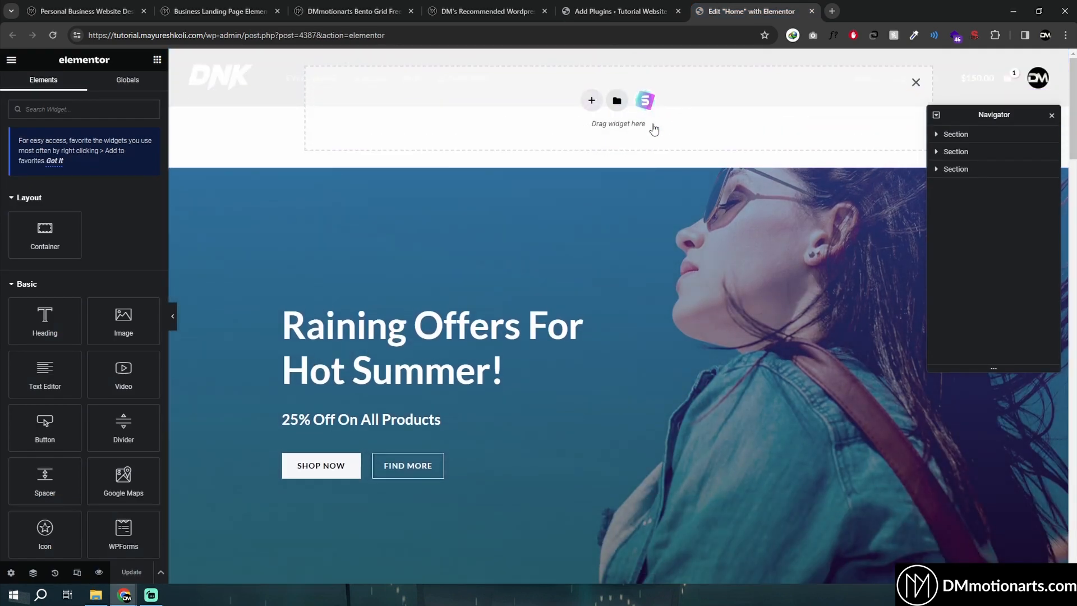
pyautogui.click(646, 102)
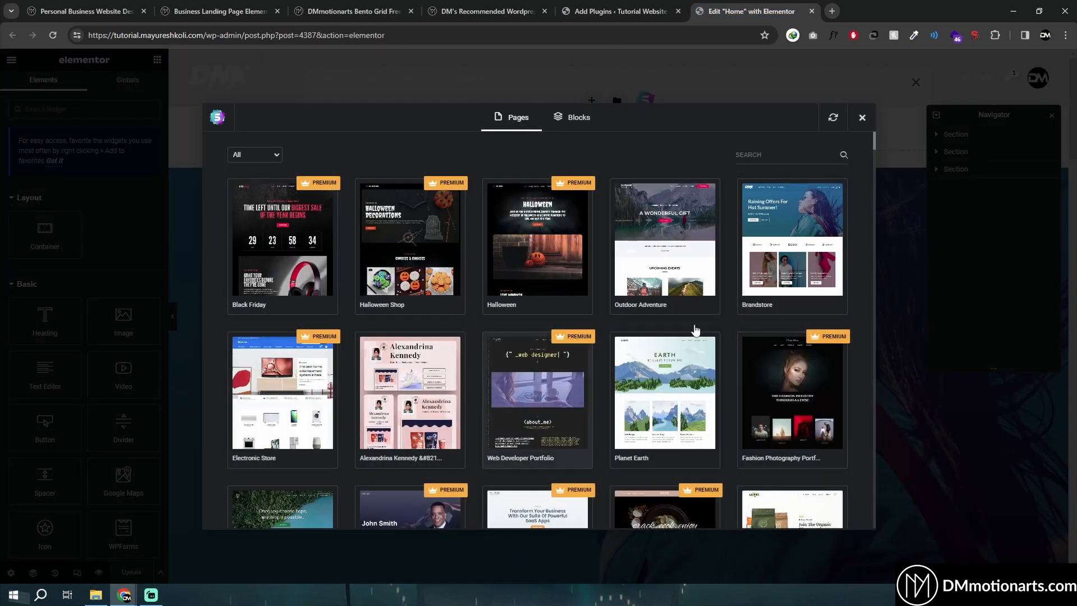
pyautogui.click(862, 118)
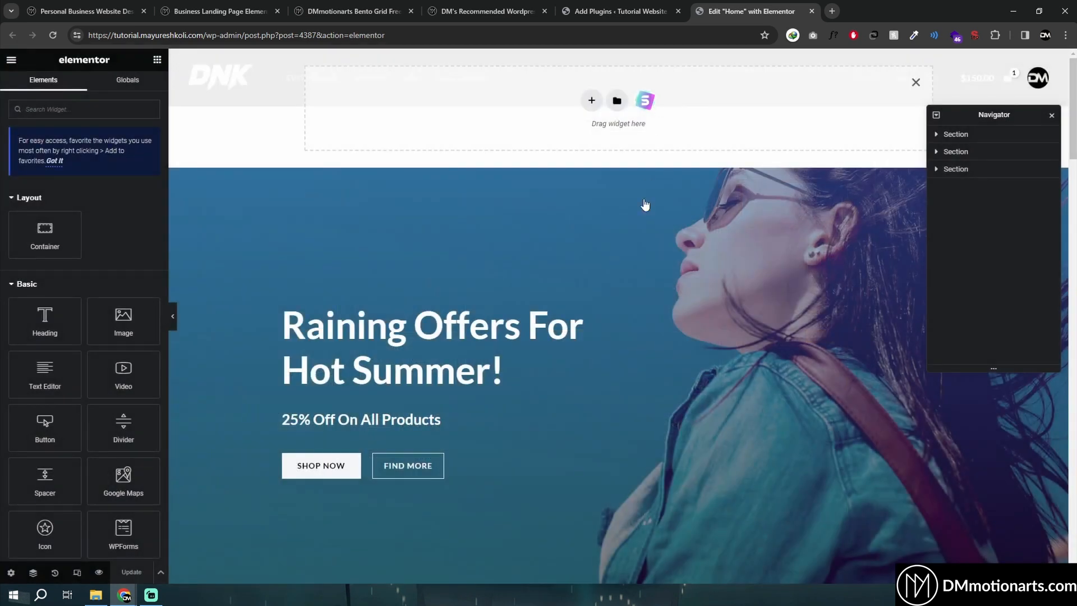
pyautogui.click(646, 101)
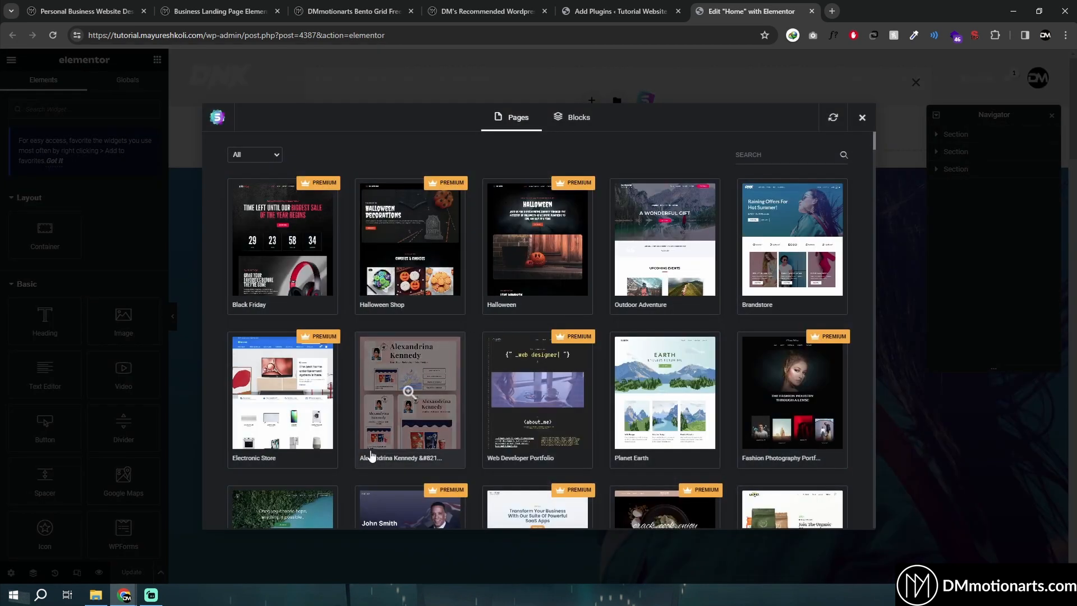